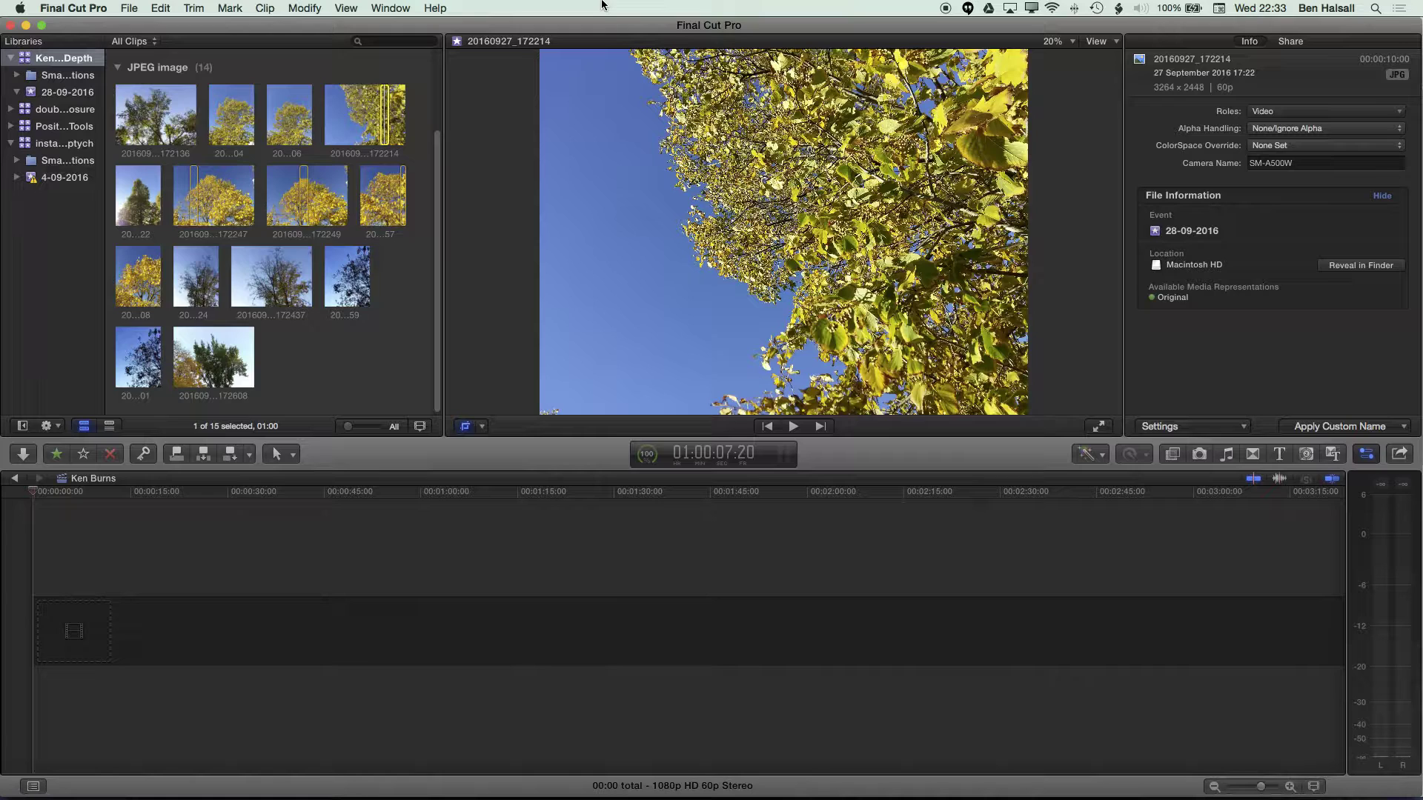
Step: Add the photos 20160927_172247, 20160927_172214, 20160927_172206 and 20160927_172204 to the empty Ken Burns timeline in that order
left_click(197, 197)
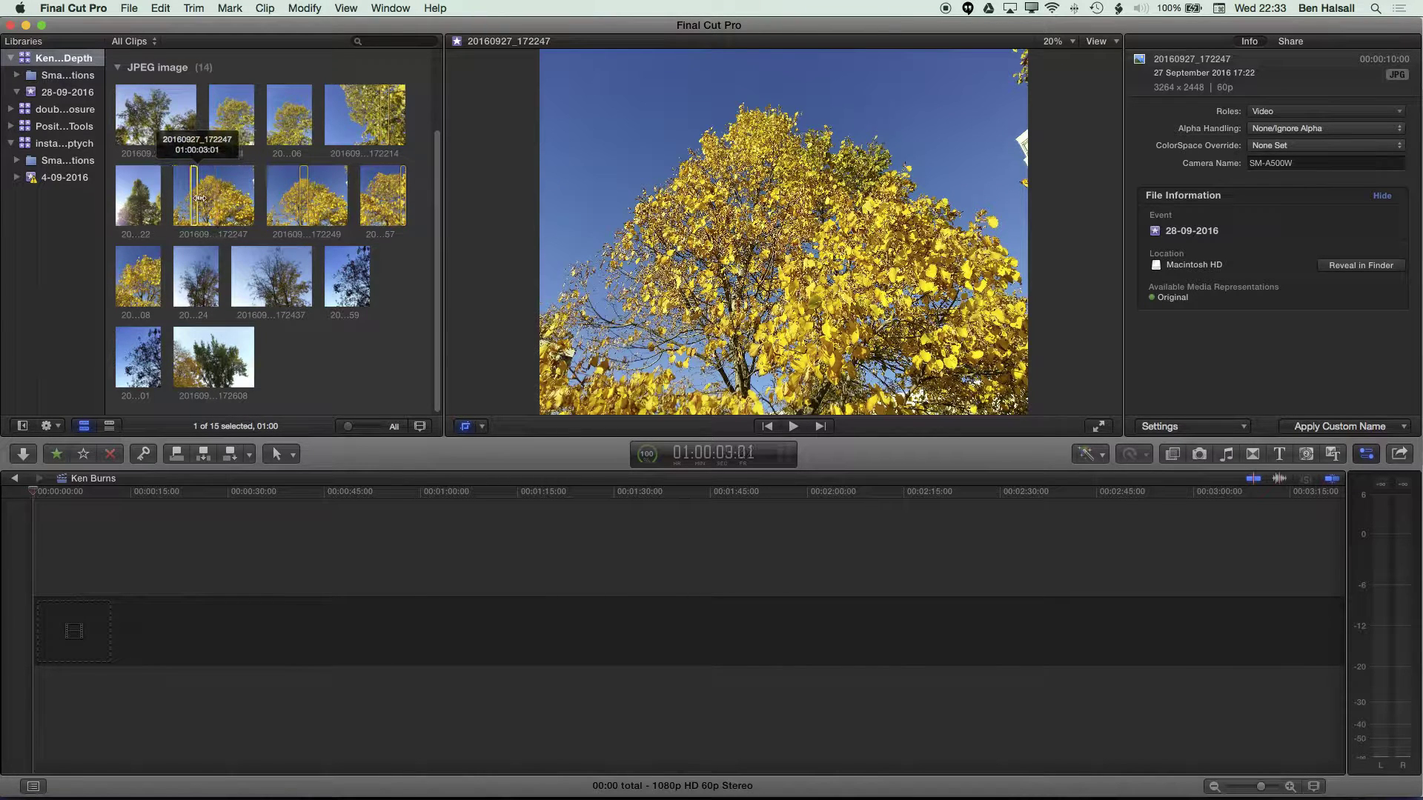
left_click_drag(194, 199, 44, 629)
key("shift+c")
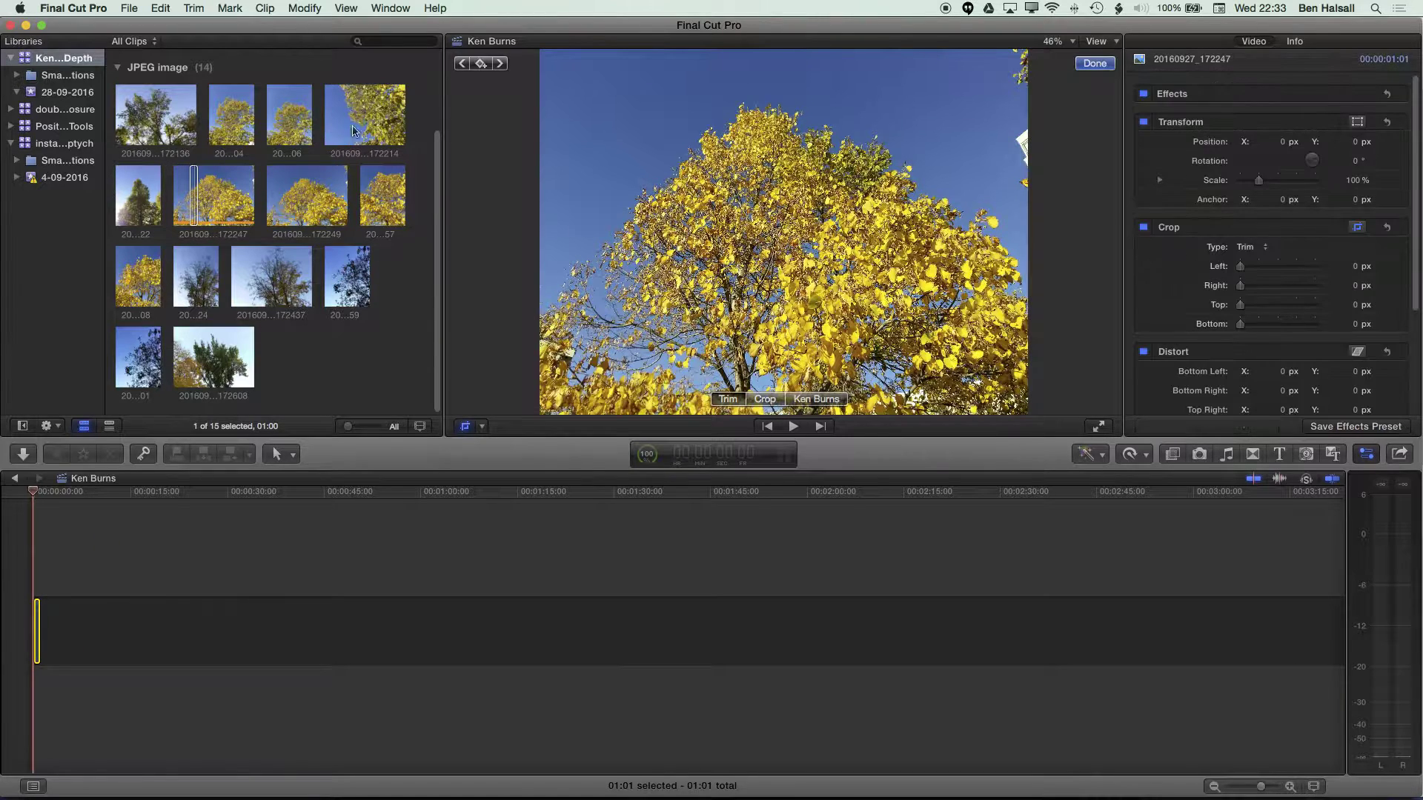
left_click(384, 112)
left_click_drag(317, 314, 111, 588)
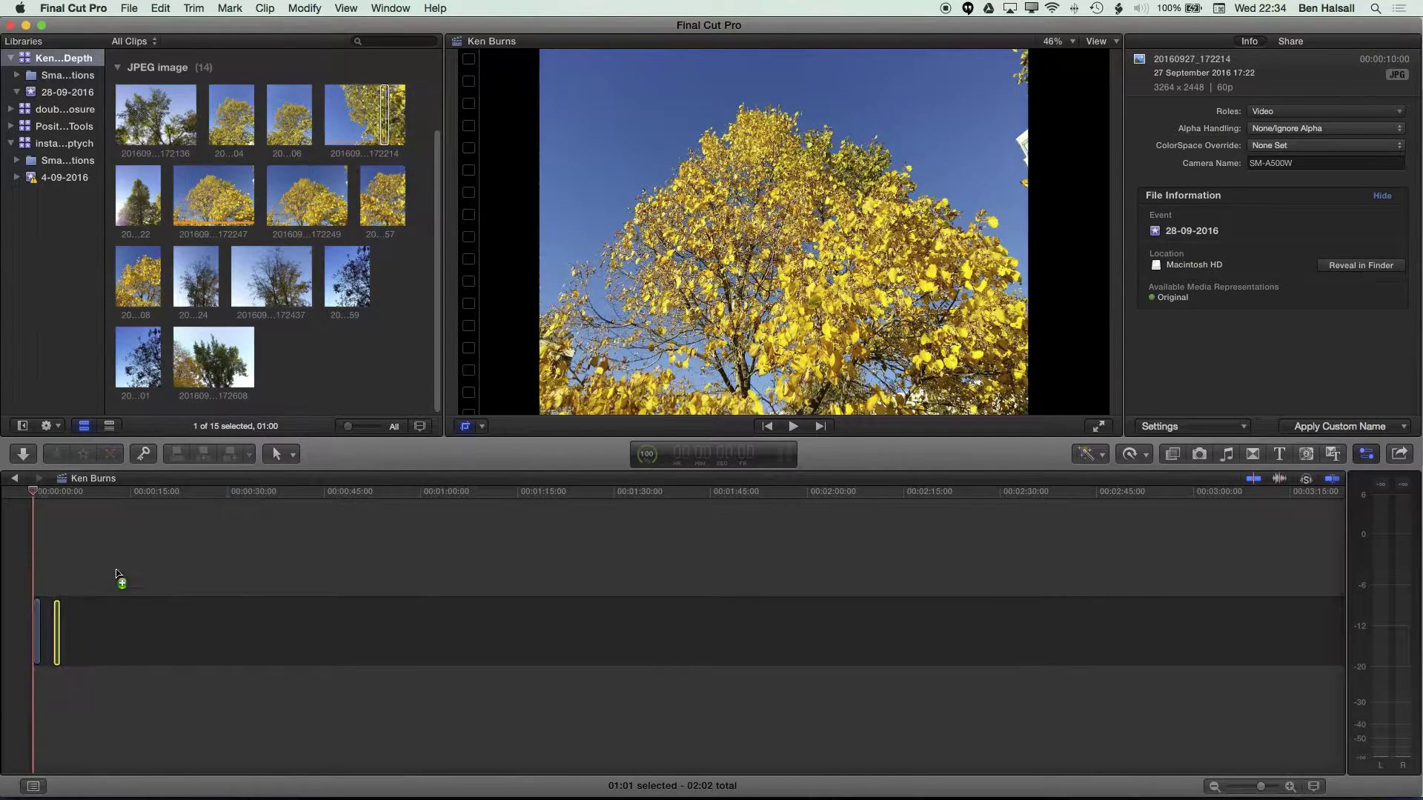
left_click(285, 108)
left_click_drag(285, 107, 74, 619)
left_click(230, 114)
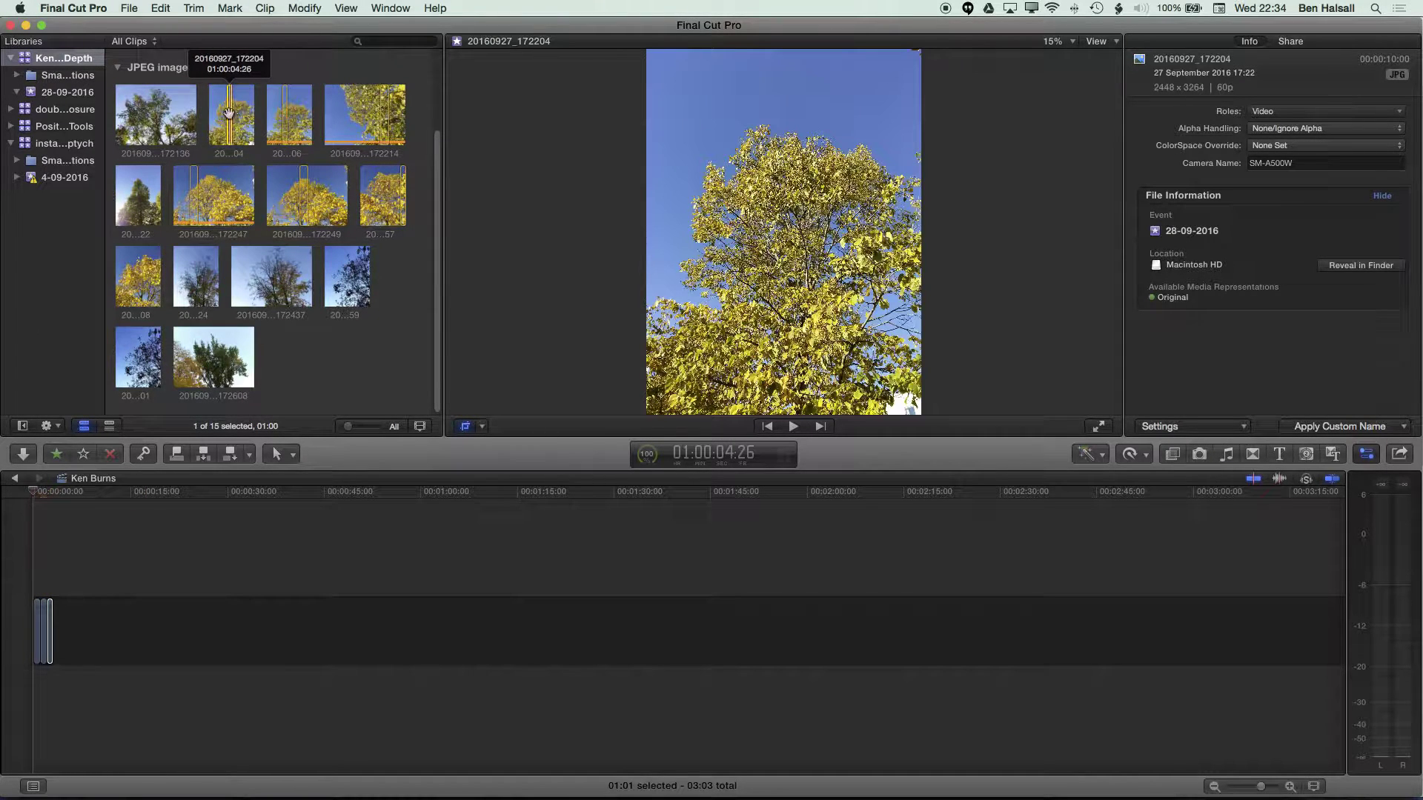
left_click_drag(229, 113, 82, 626)
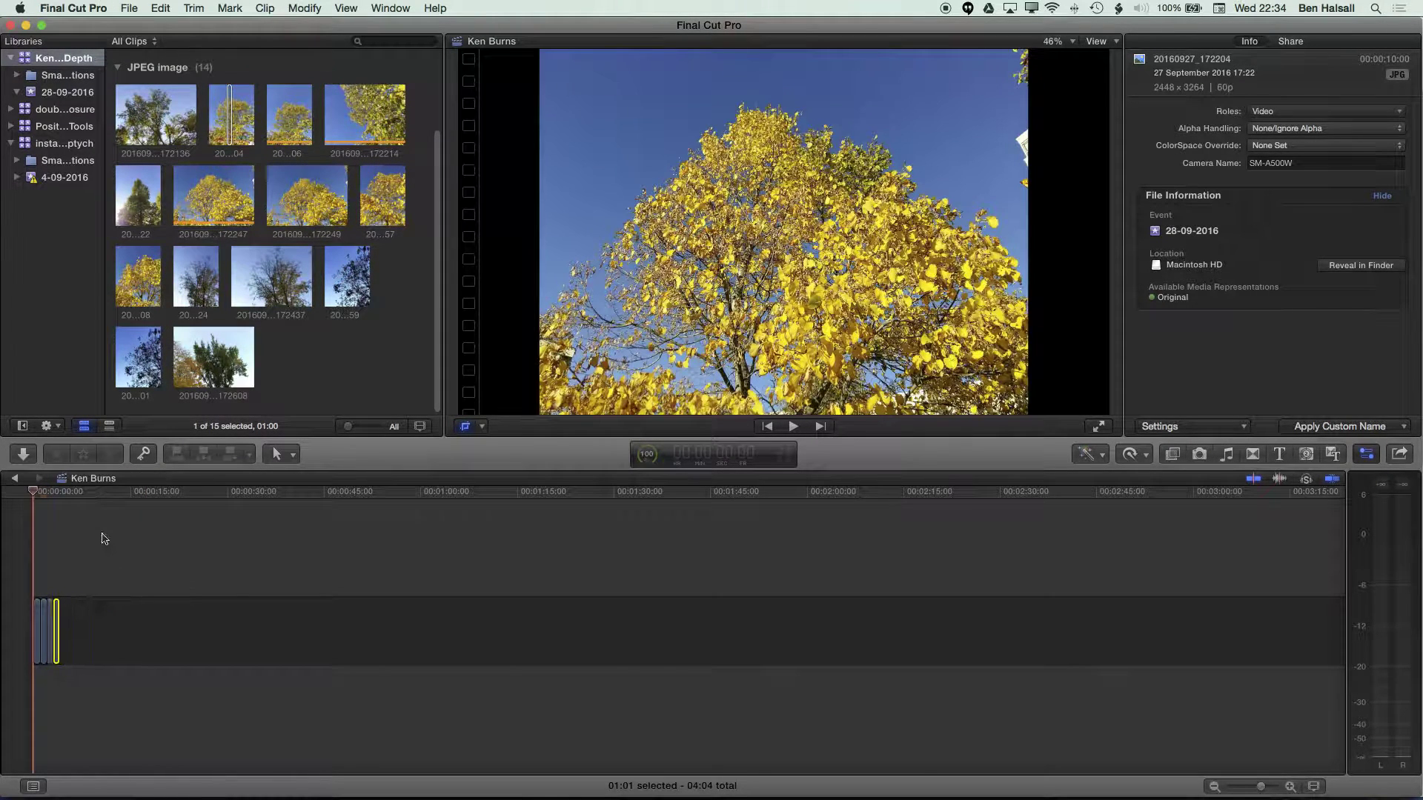
Step: Set the duration of all four timeline clips together to 5:00 seconds each
left_click(72, 586)
left_click(45, 492)
key("shift+c")
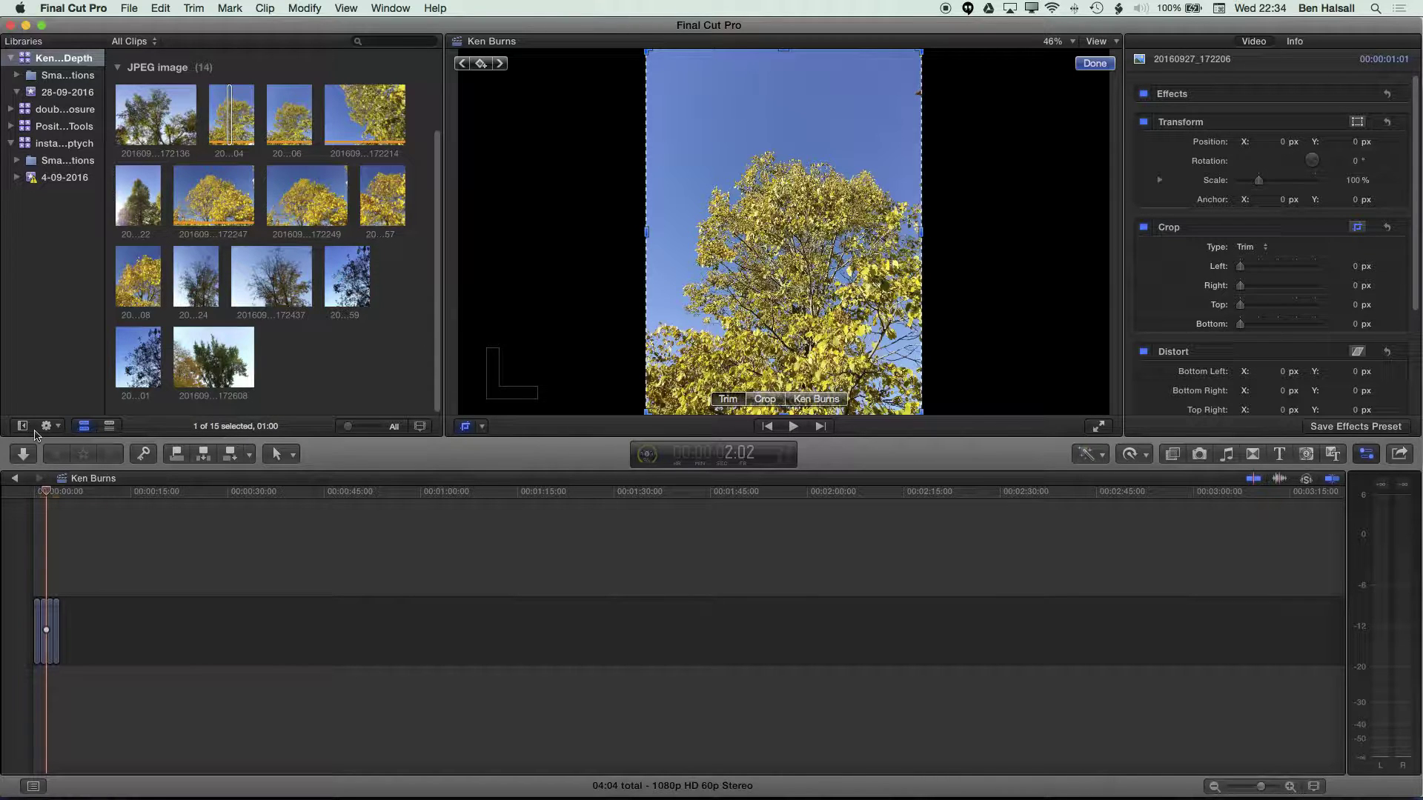
left_click(89, 589)
left_click_drag(92, 586, 46, 645)
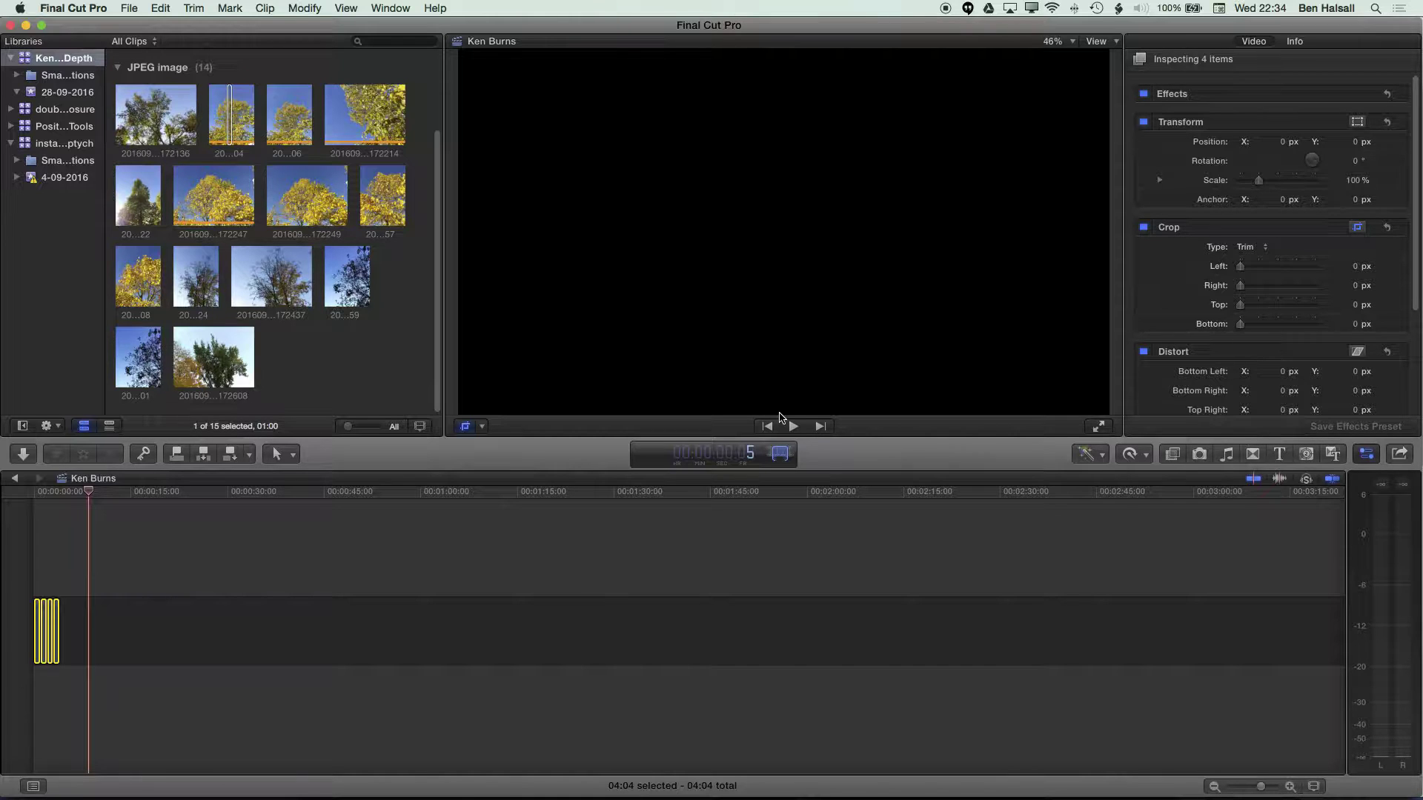
type("00")
key("Return")
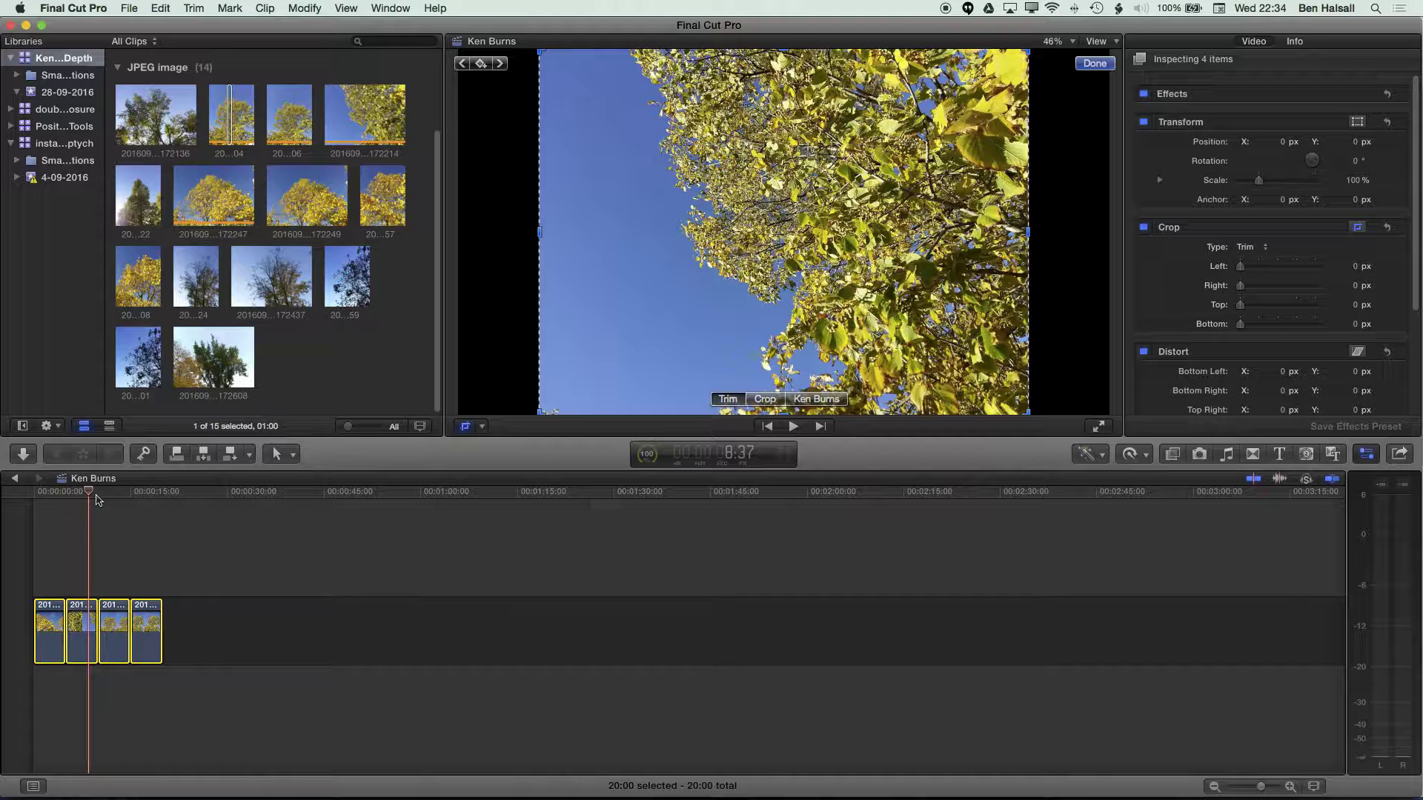
Step: Apply a Ken Burns crop to the first clip, 20160927_172247, keeping the default start and end frames
key("shift+z")
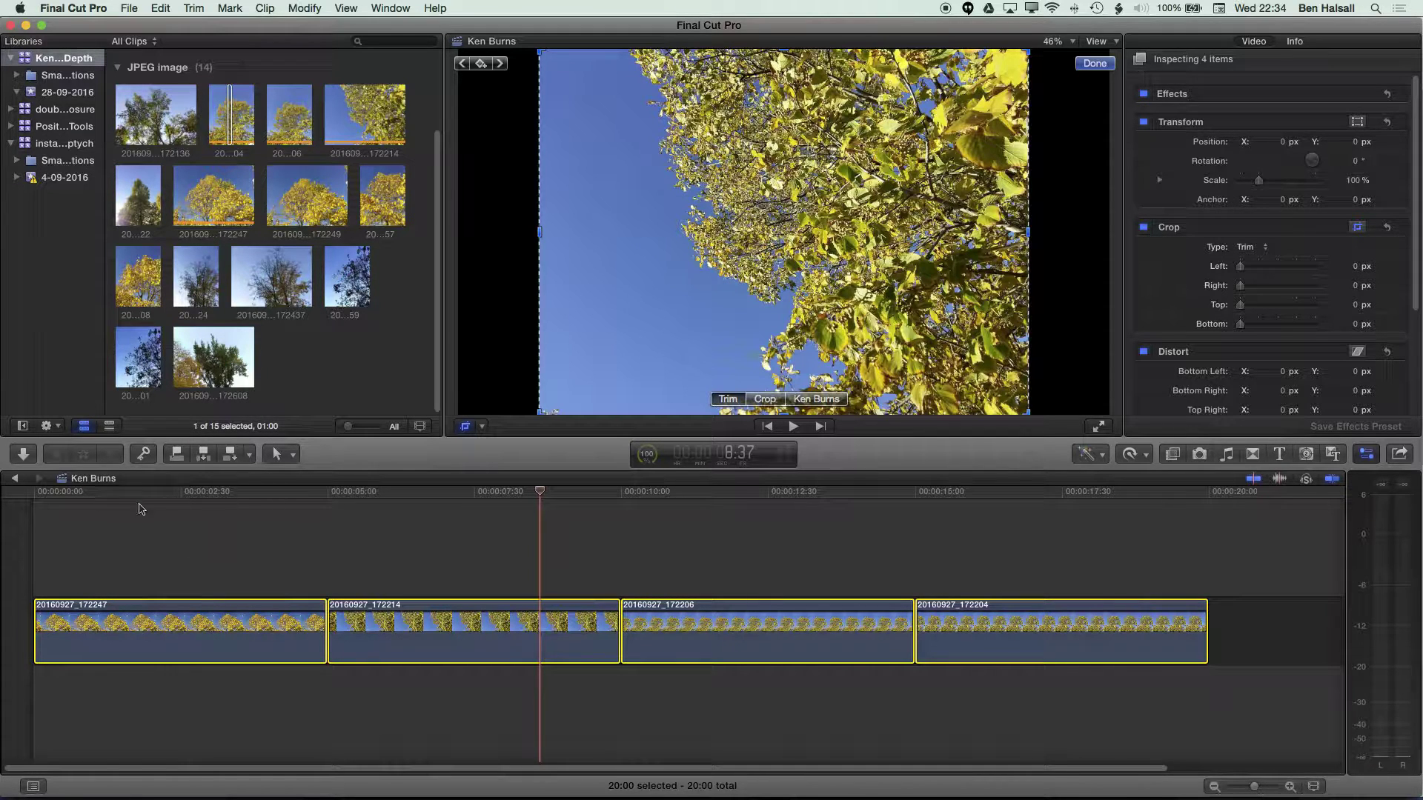
left_click(97, 564)
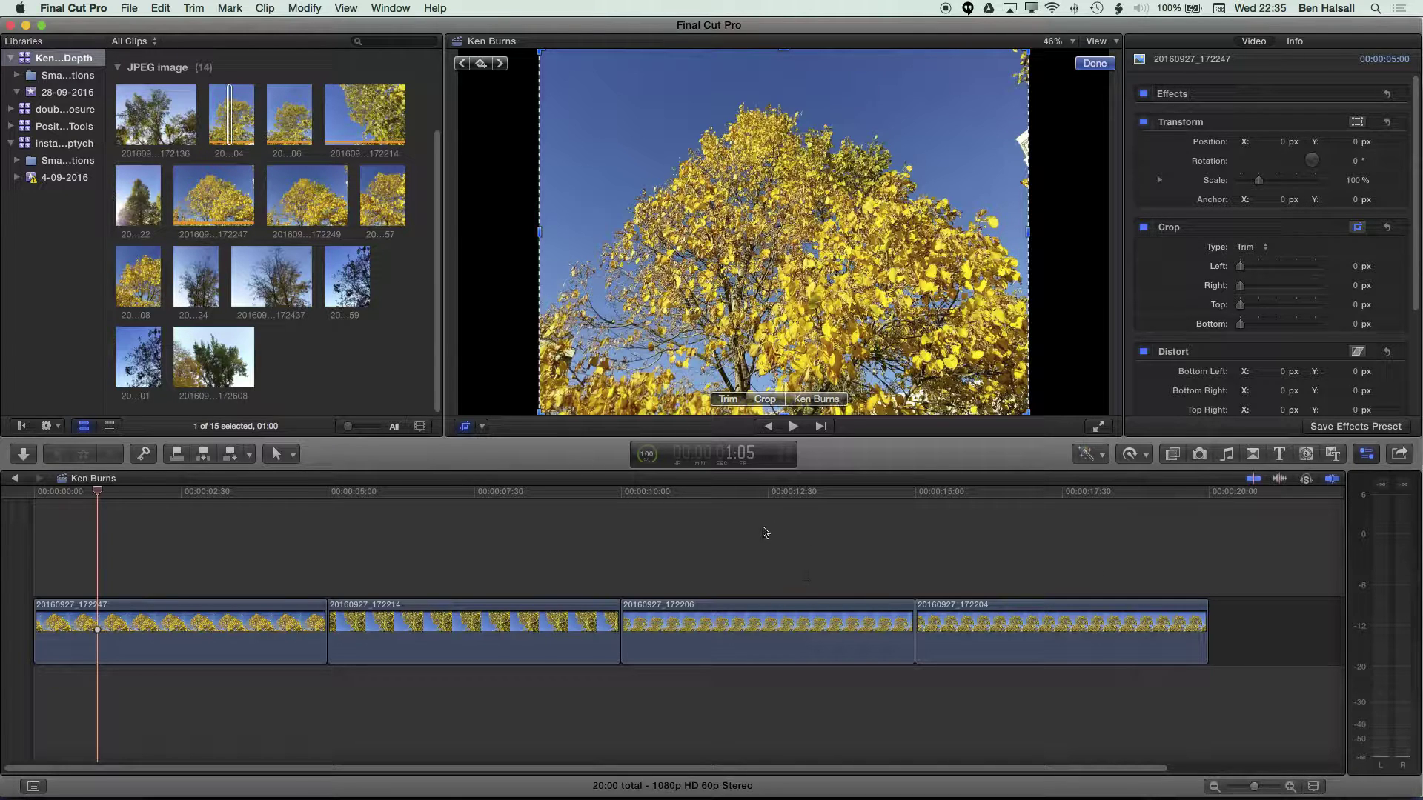
left_click(167, 492)
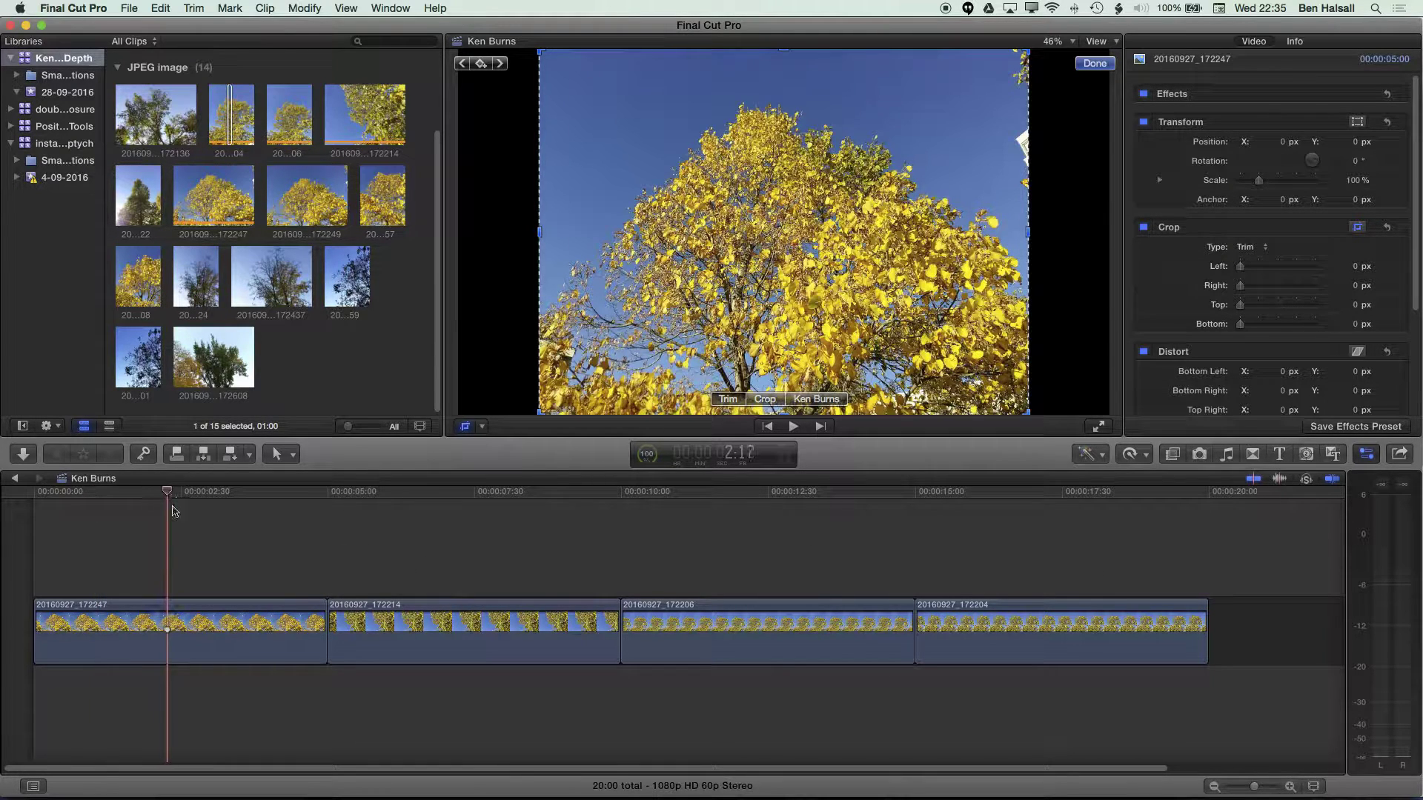
left_click(177, 616)
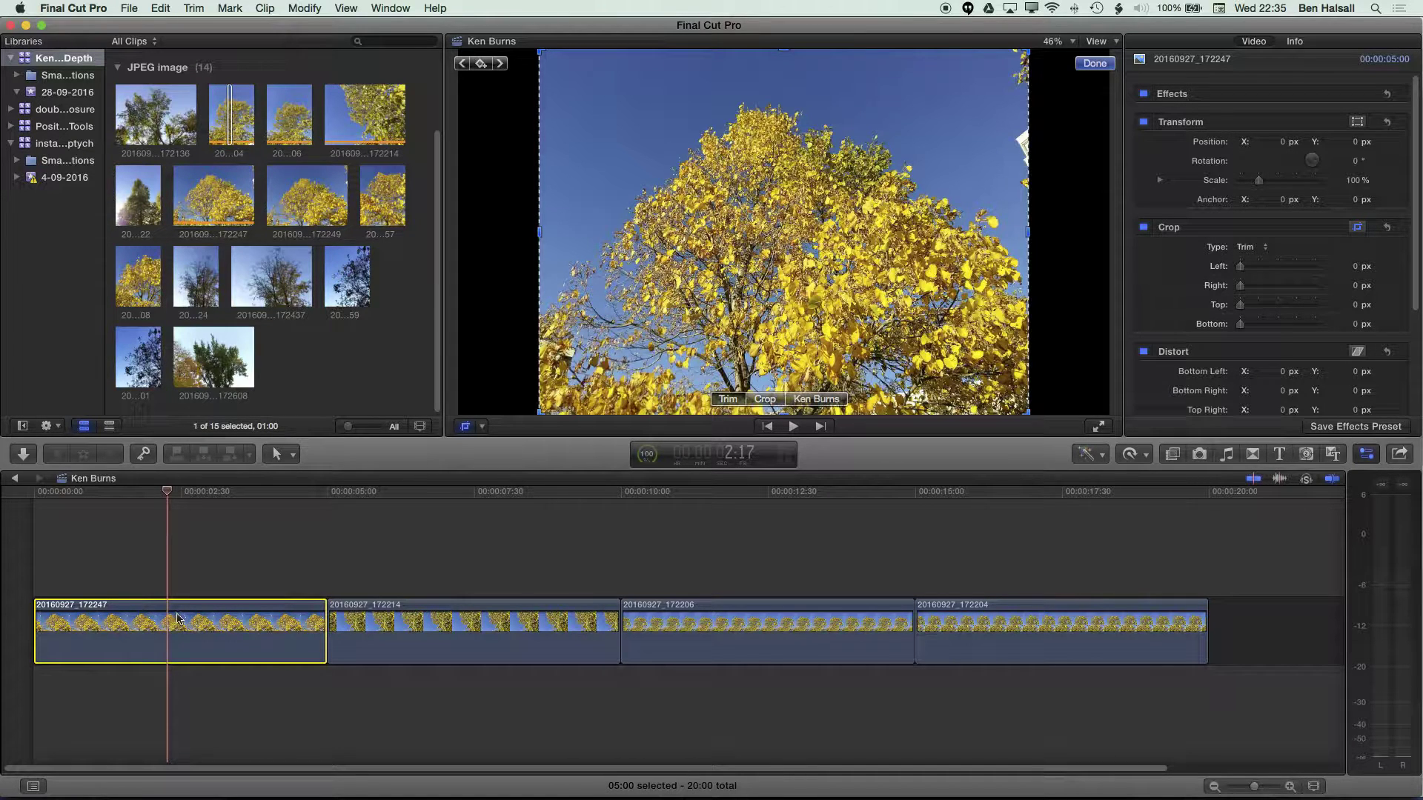
left_click(481, 427)
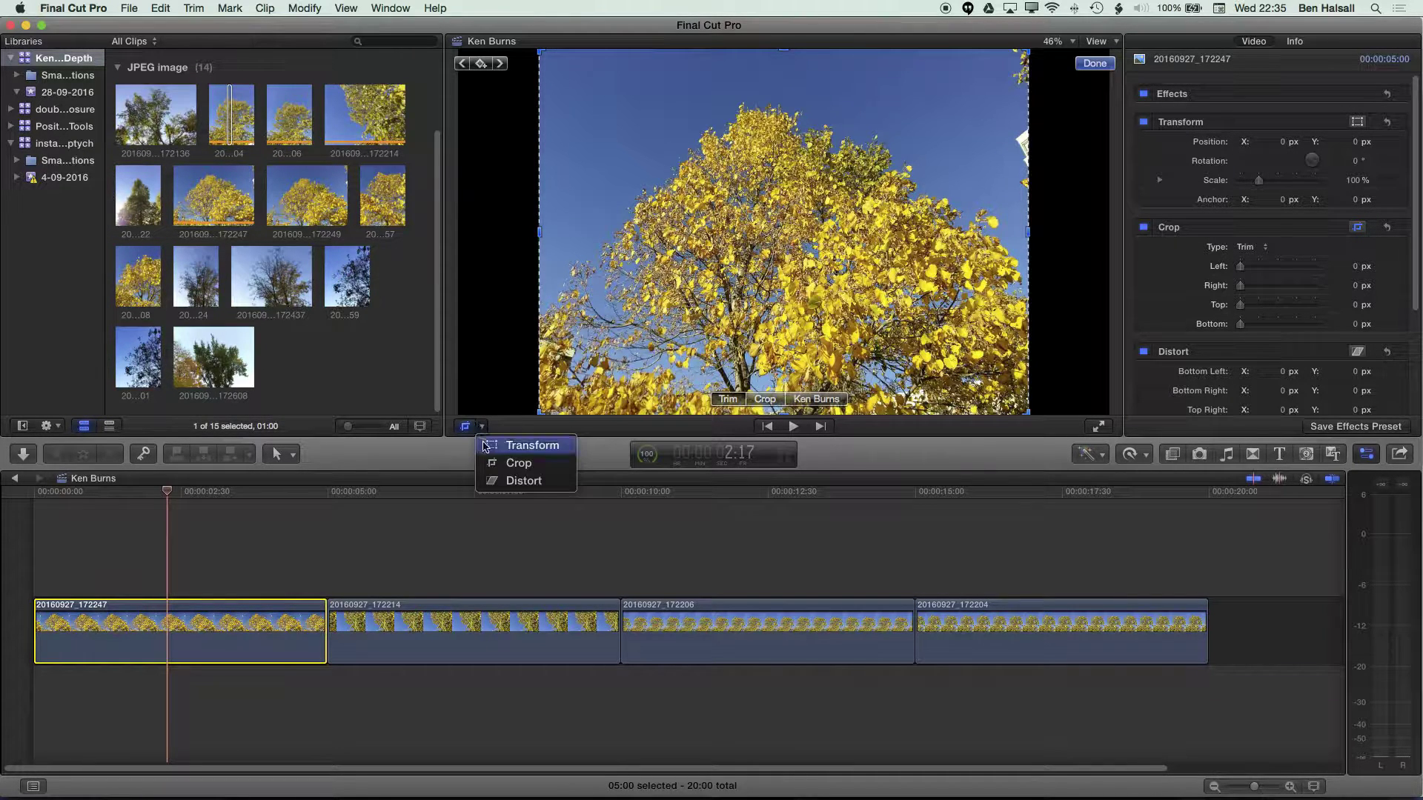
left_click(515, 463)
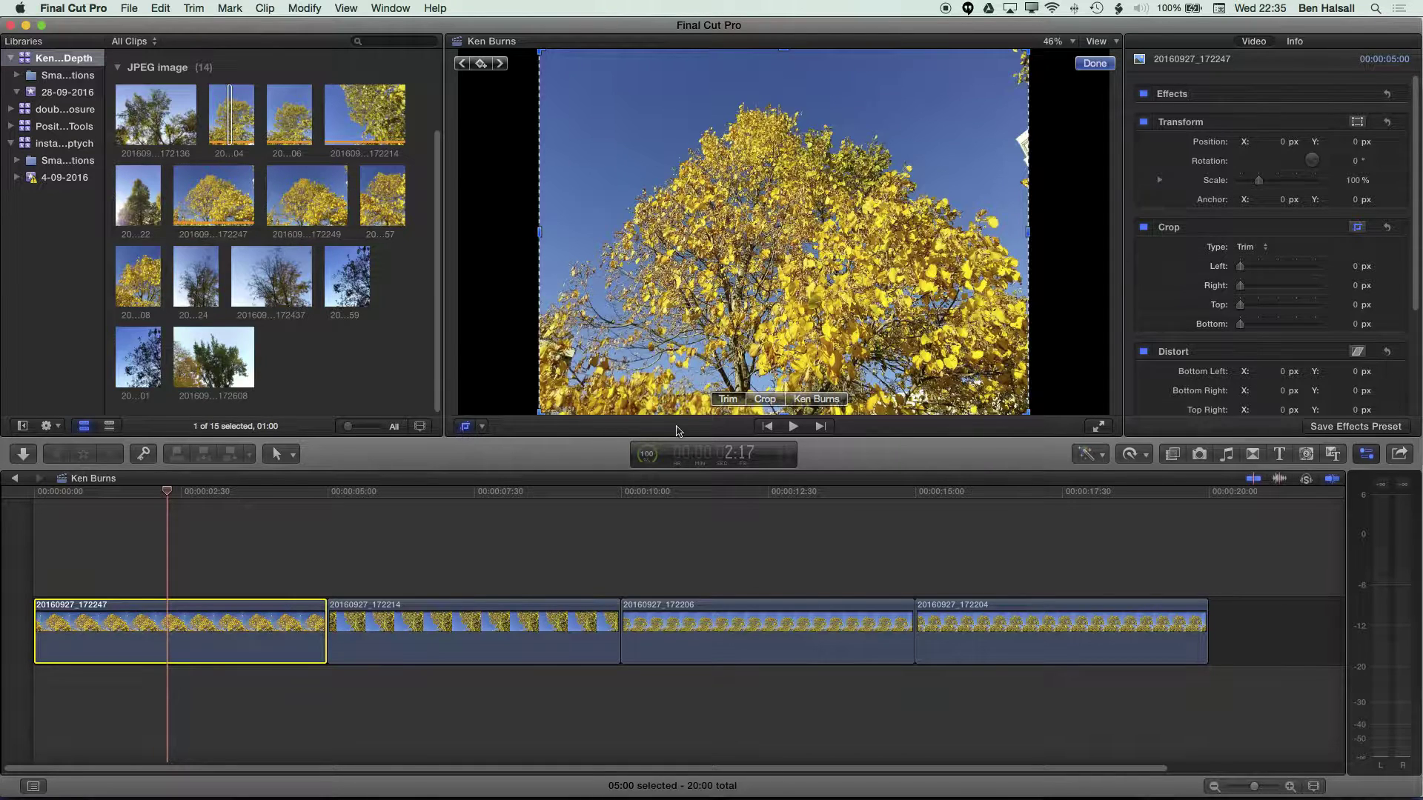
left_click(817, 400)
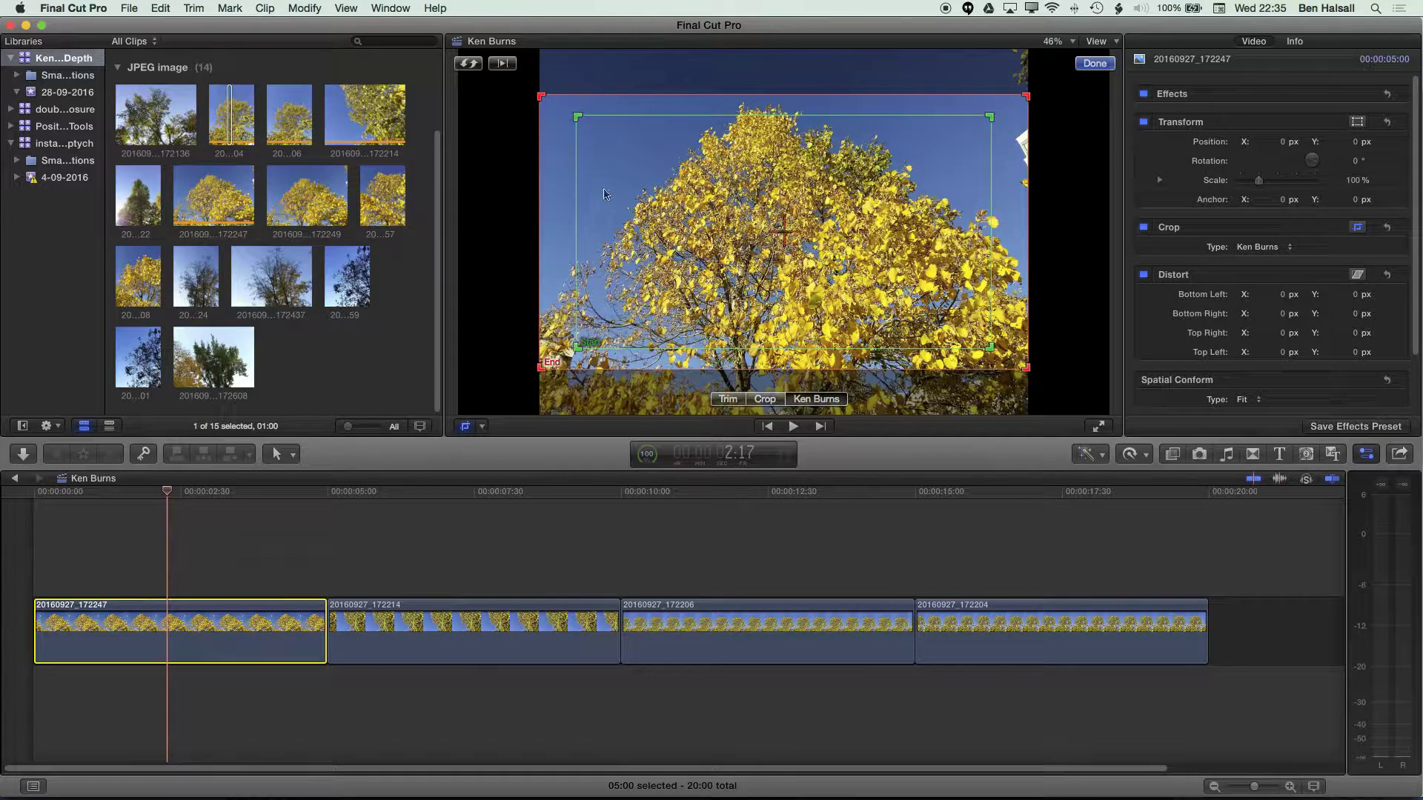
left_click(1094, 64)
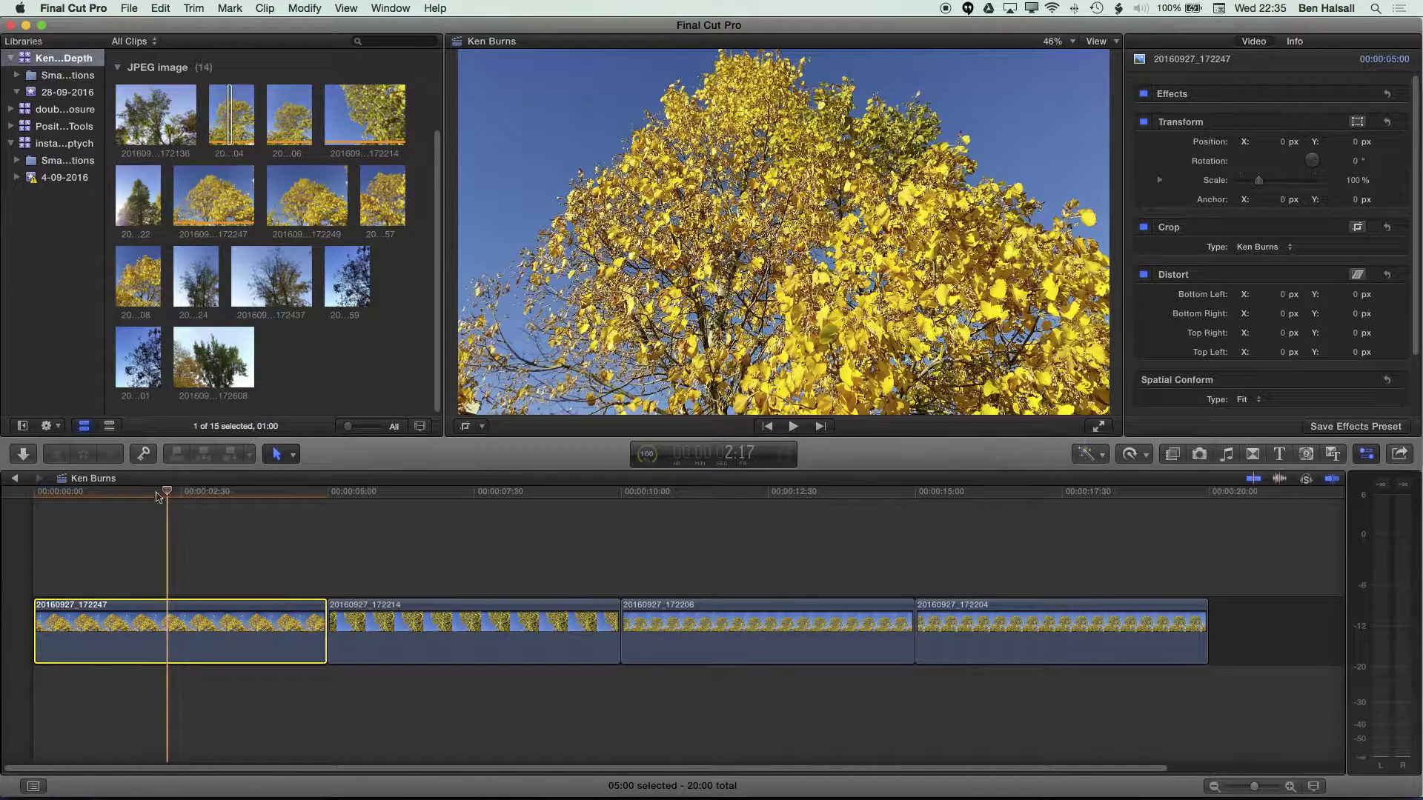
Step: Play back the first clip from its start to review the Ken Burns movement
left_click(31, 493)
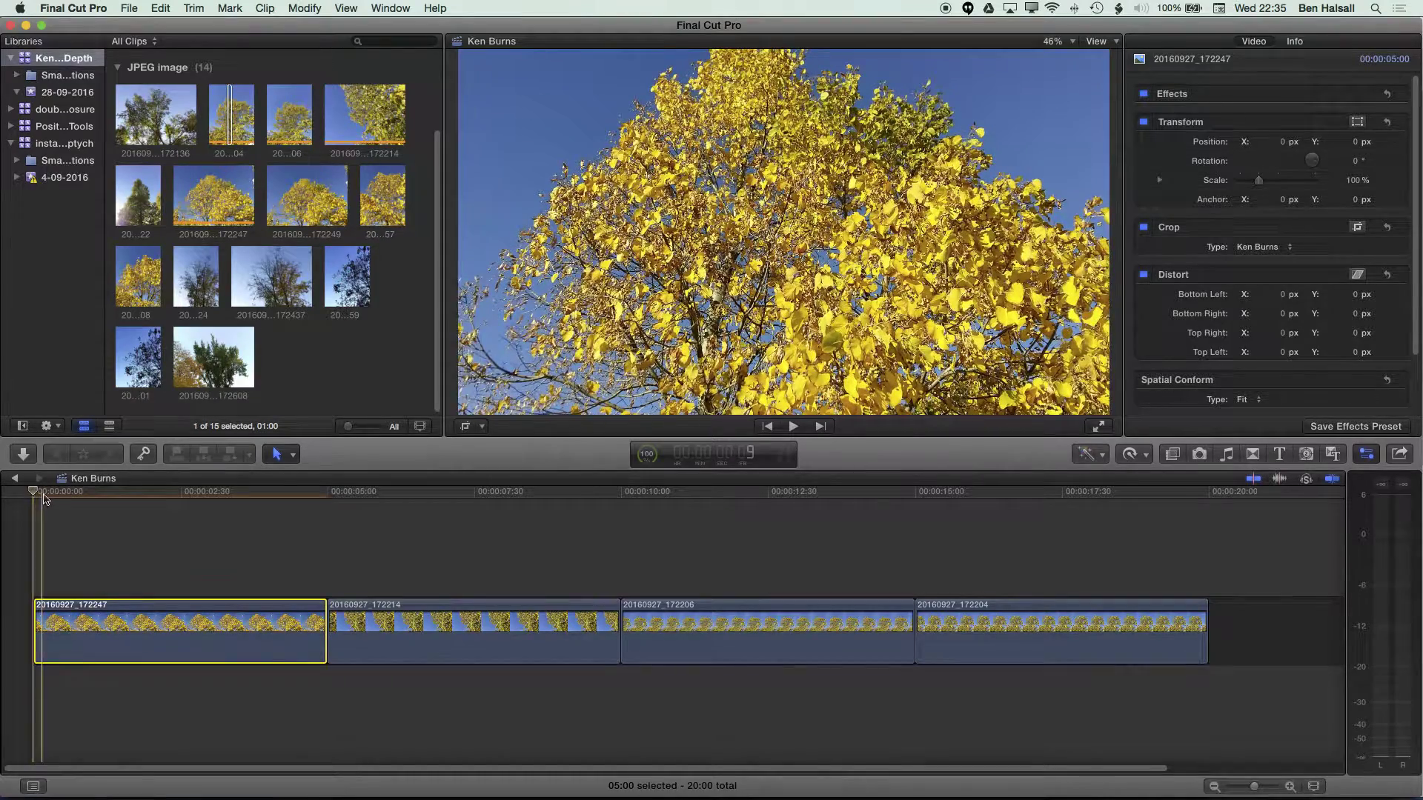
key("space")
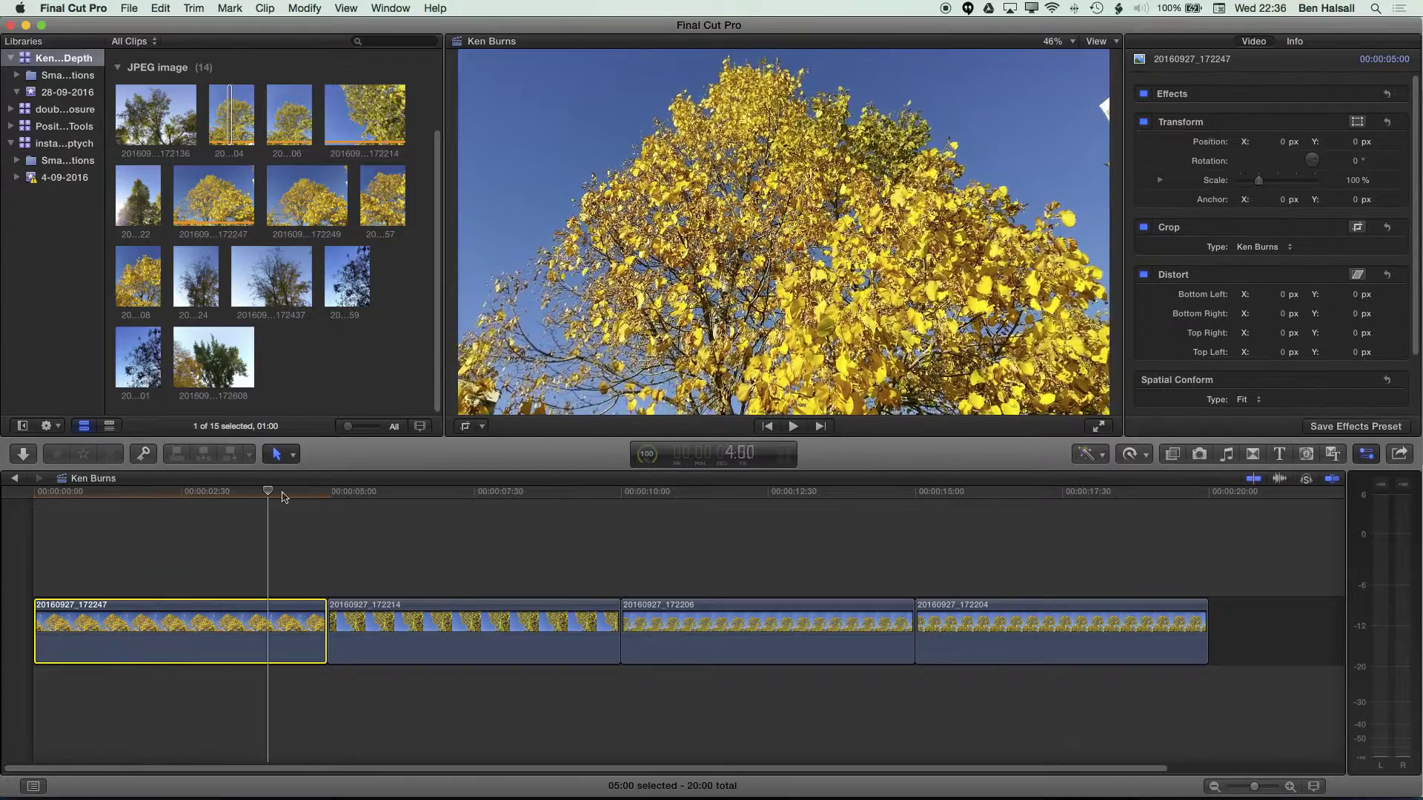
key("j")
key("space")
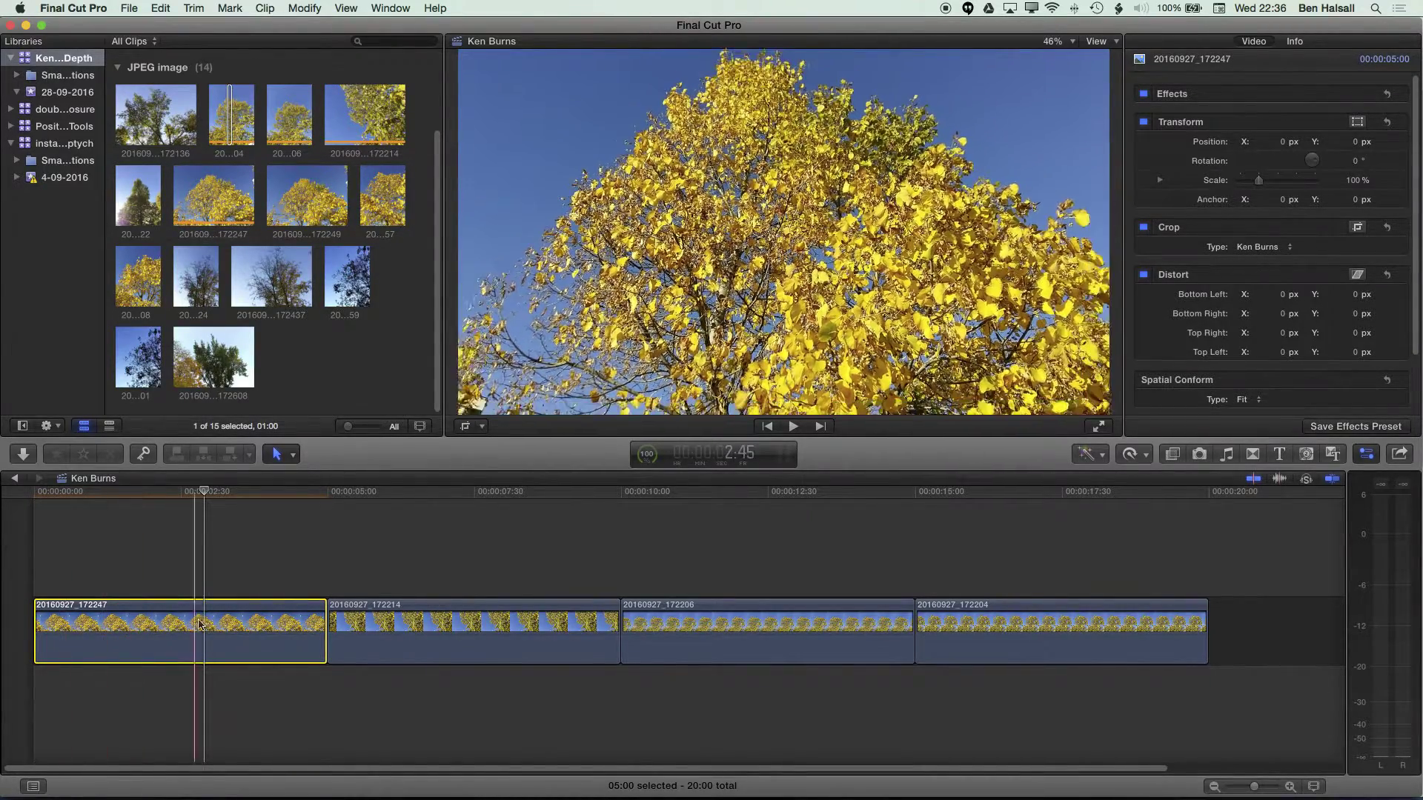
Step: Trim the end of the first clip to shorten it to about 4:20
left_click(323, 625)
left_click_drag(323, 625, 282, 615)
left_click(216, 495)
left_click(219, 640)
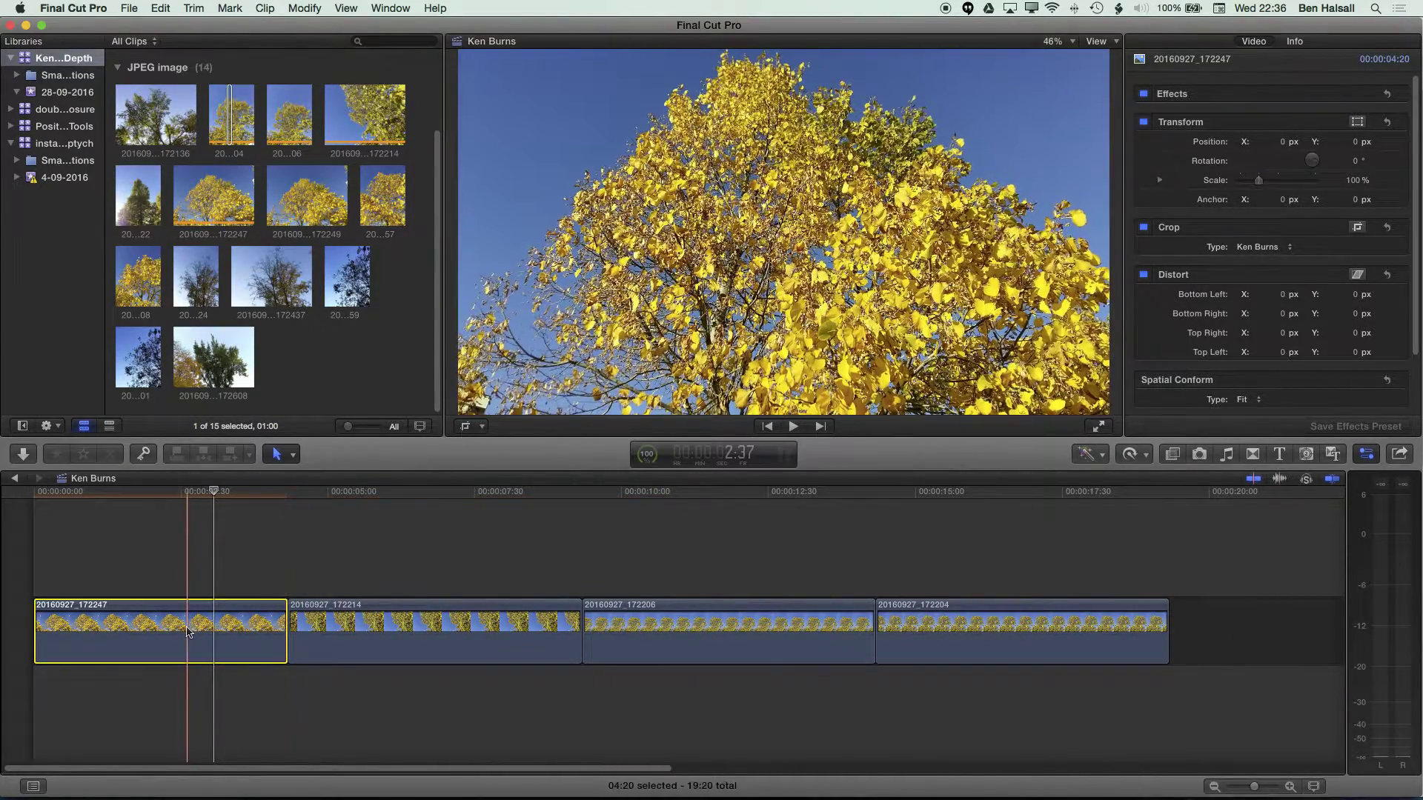
Step: Set the duration of the first clip, 20160927_172247, to 5:00 seconds
key("ctrl+d")
type("500")
key("Return")
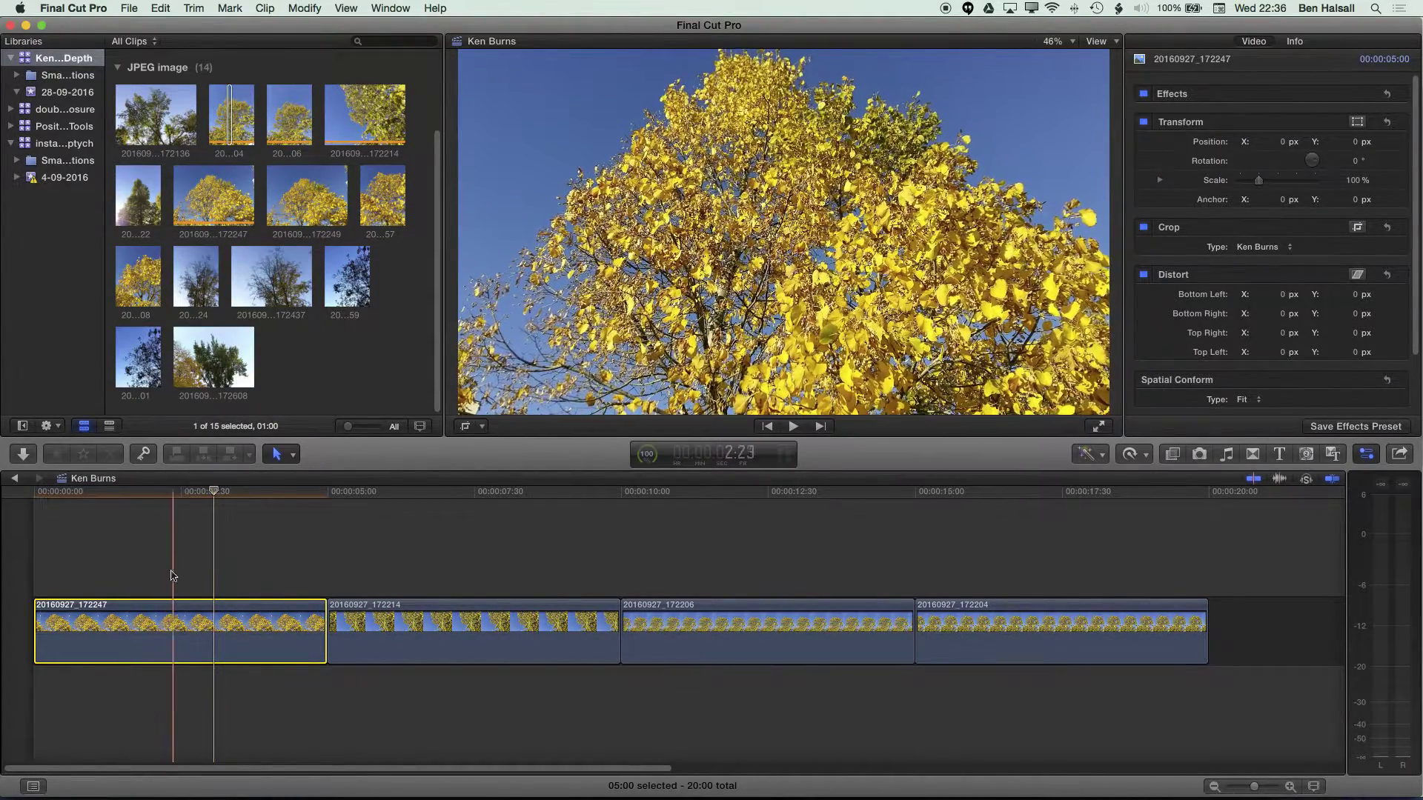
Step: Swap the start and end frames of the first clip's Ken Burns crop and preview the reversed movement
left_click(465, 429)
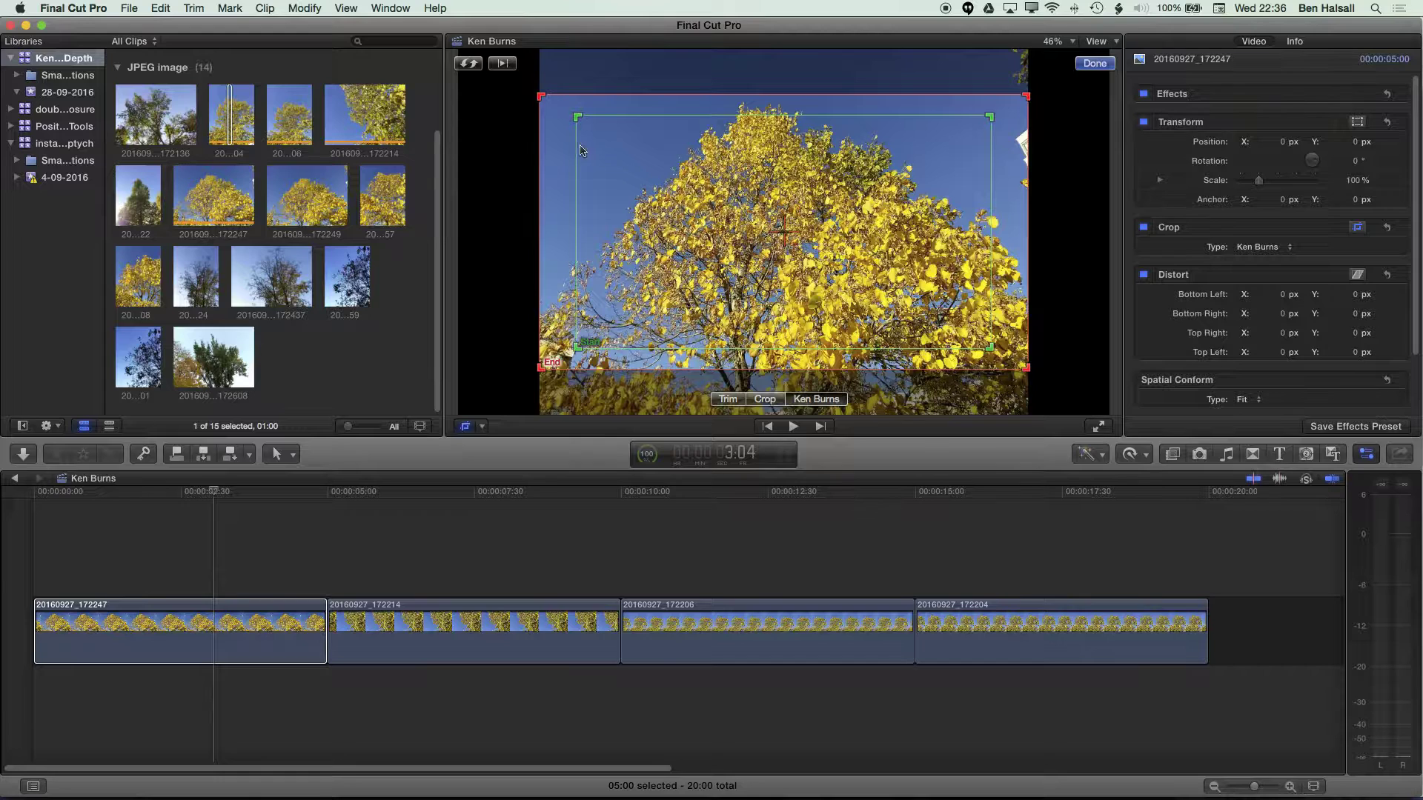
left_click(469, 64)
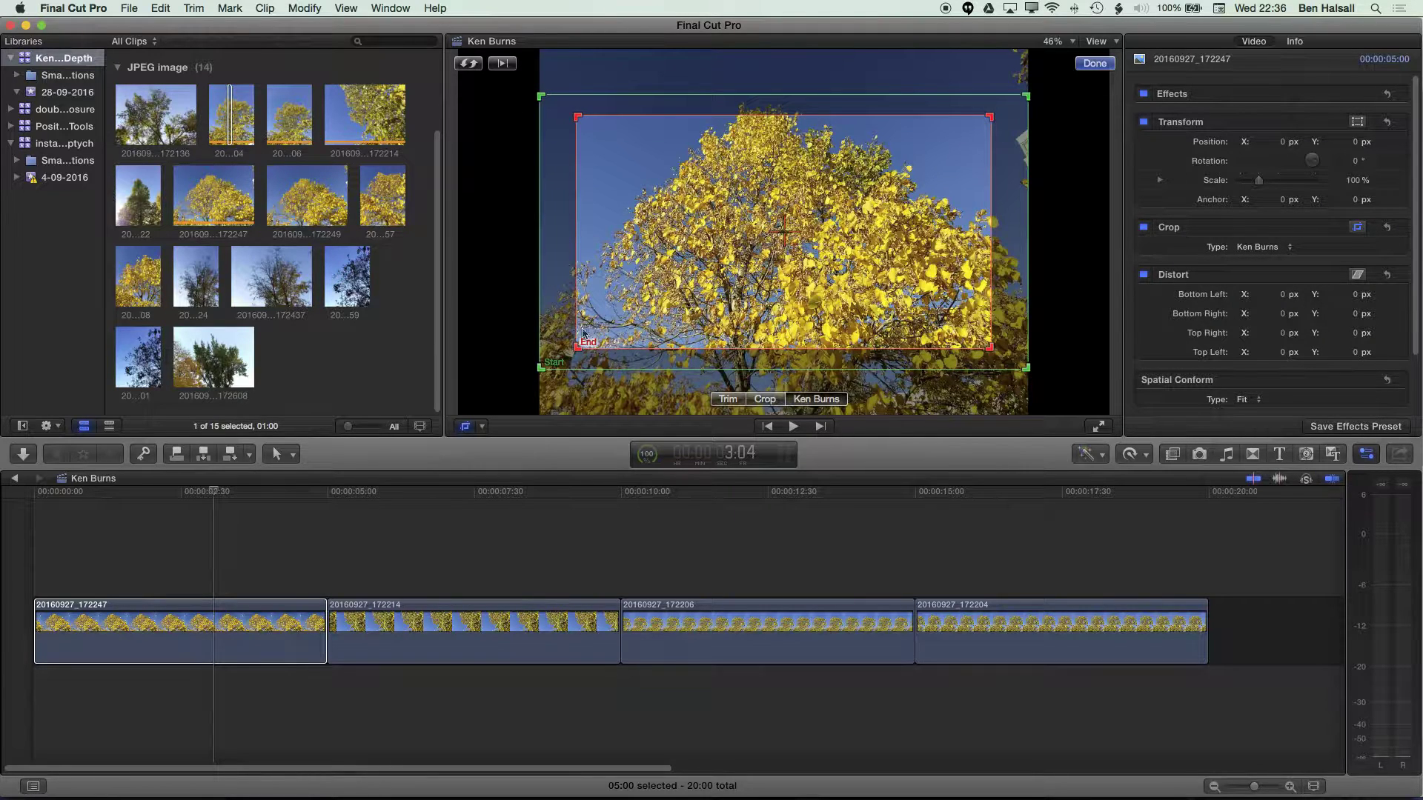
left_click(468, 63)
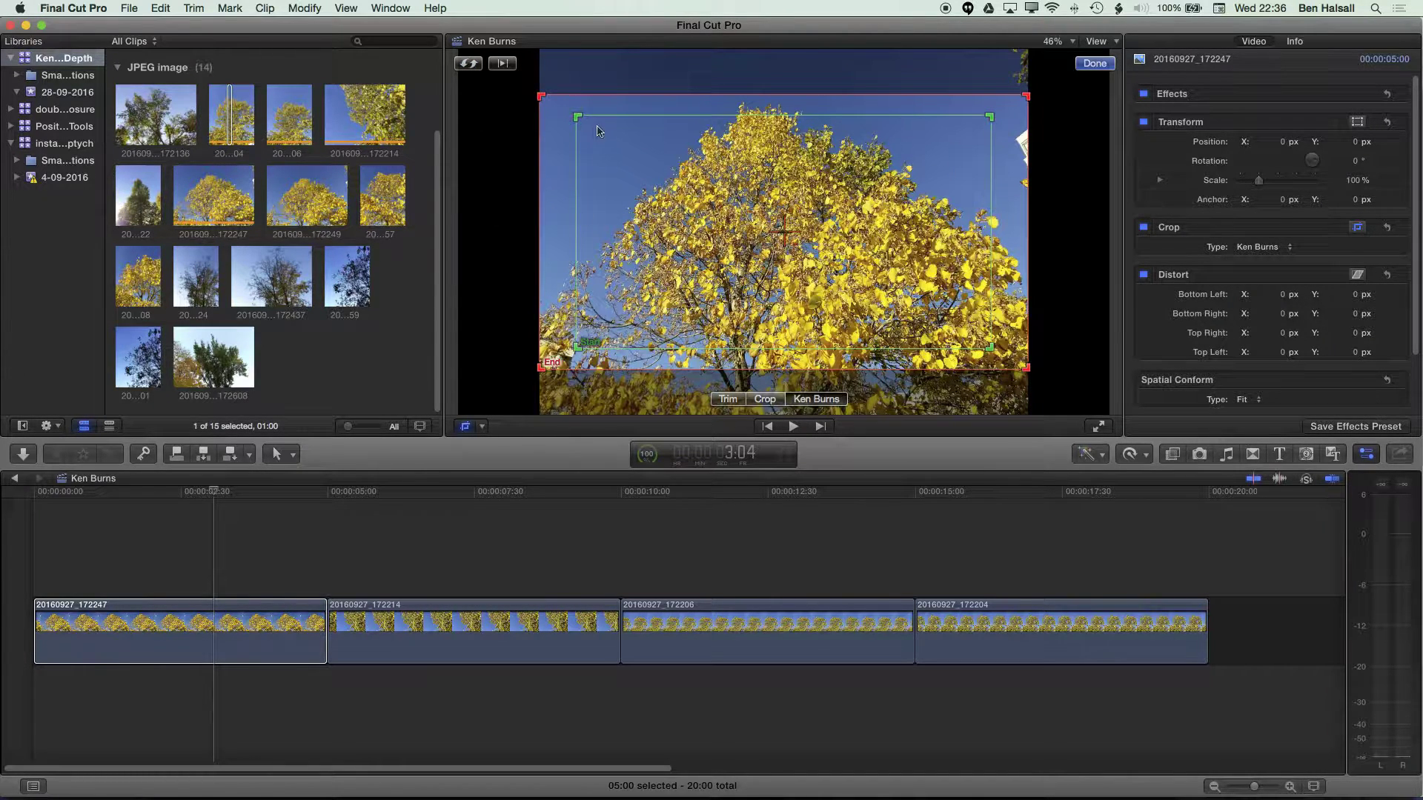
left_click(473, 65)
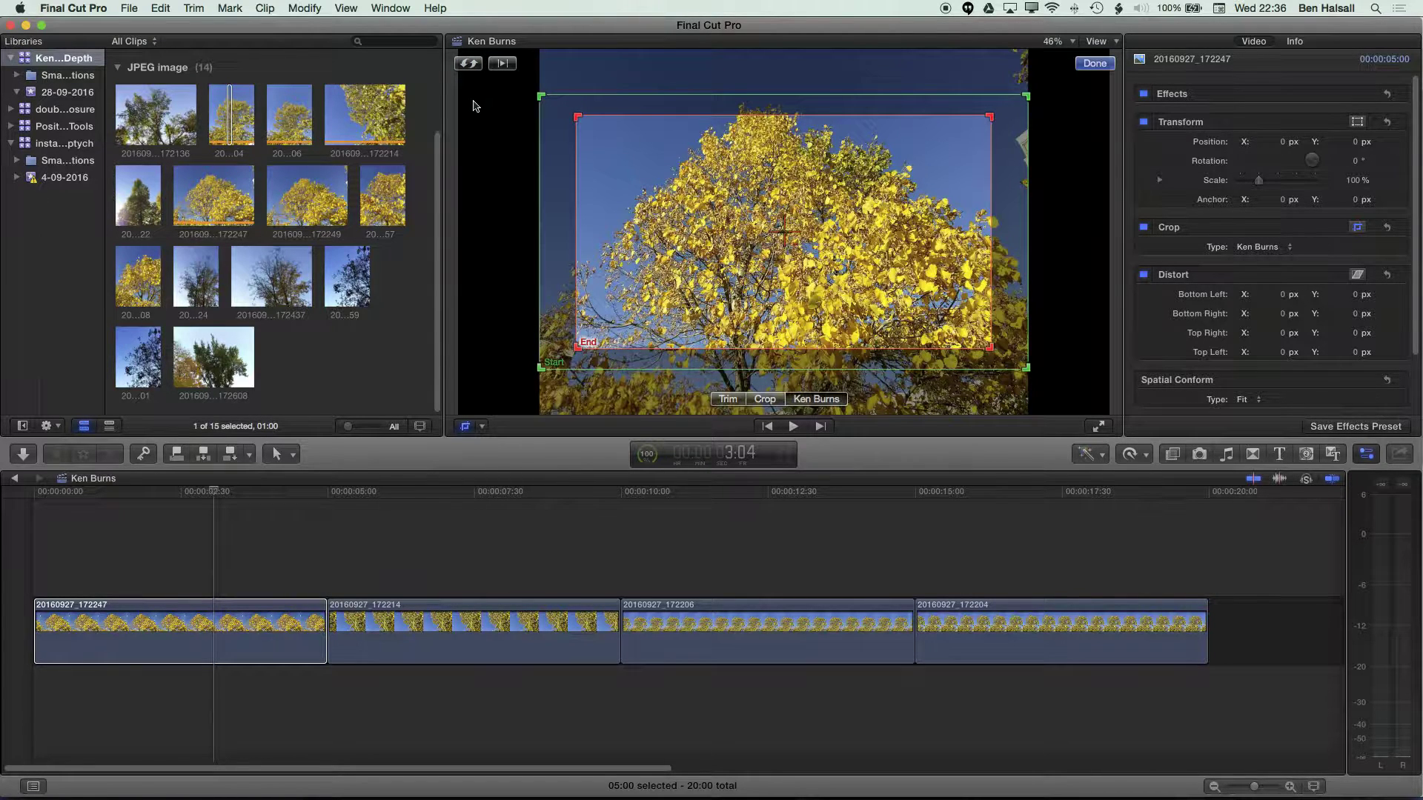
left_click(503, 64)
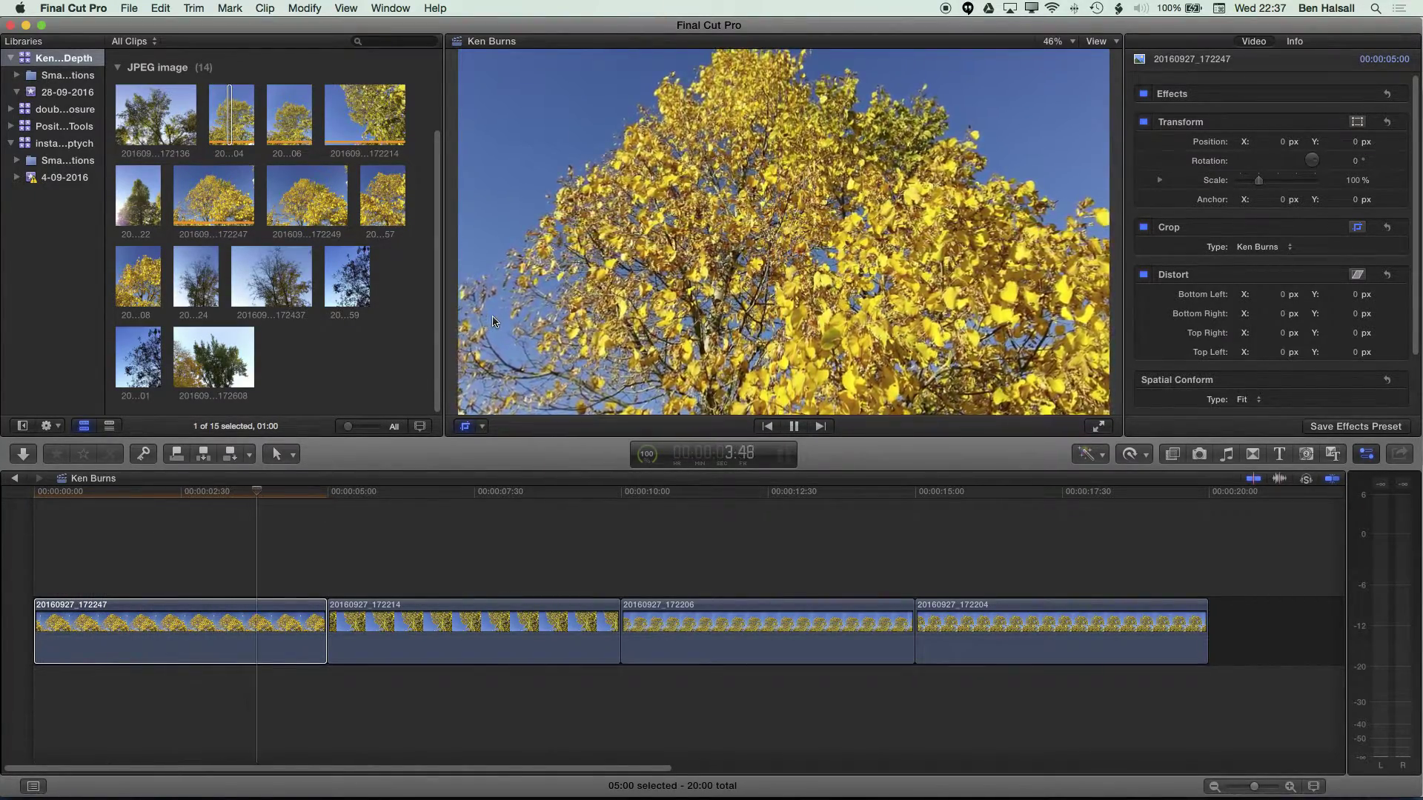
key("space")
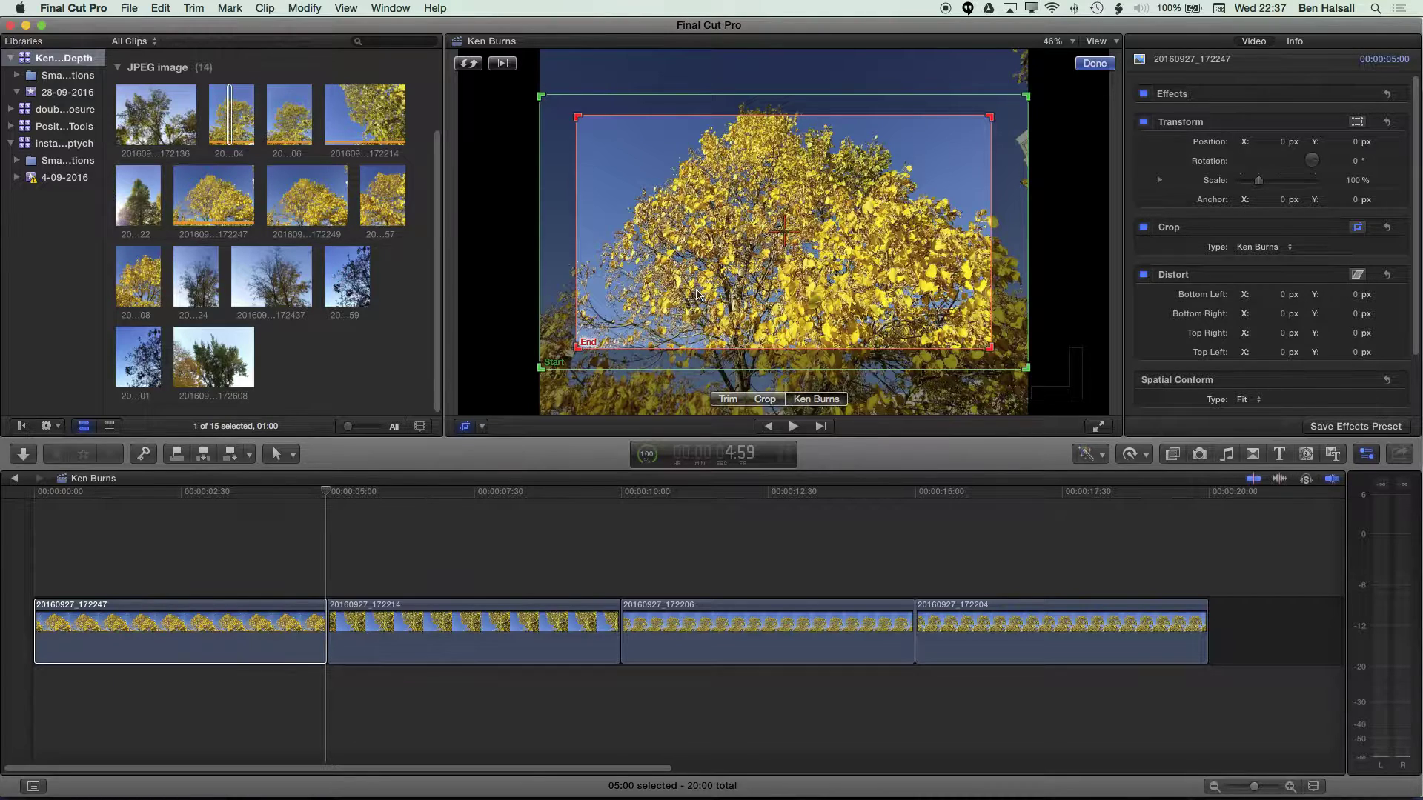
Step: Move the first clip's Ken Burns end frame up over the treetop, making it slightly smaller
left_click_drag(702, 291, 712, 257)
left_click_drag(997, 317, 993, 316)
left_click_drag(717, 312, 697, 310)
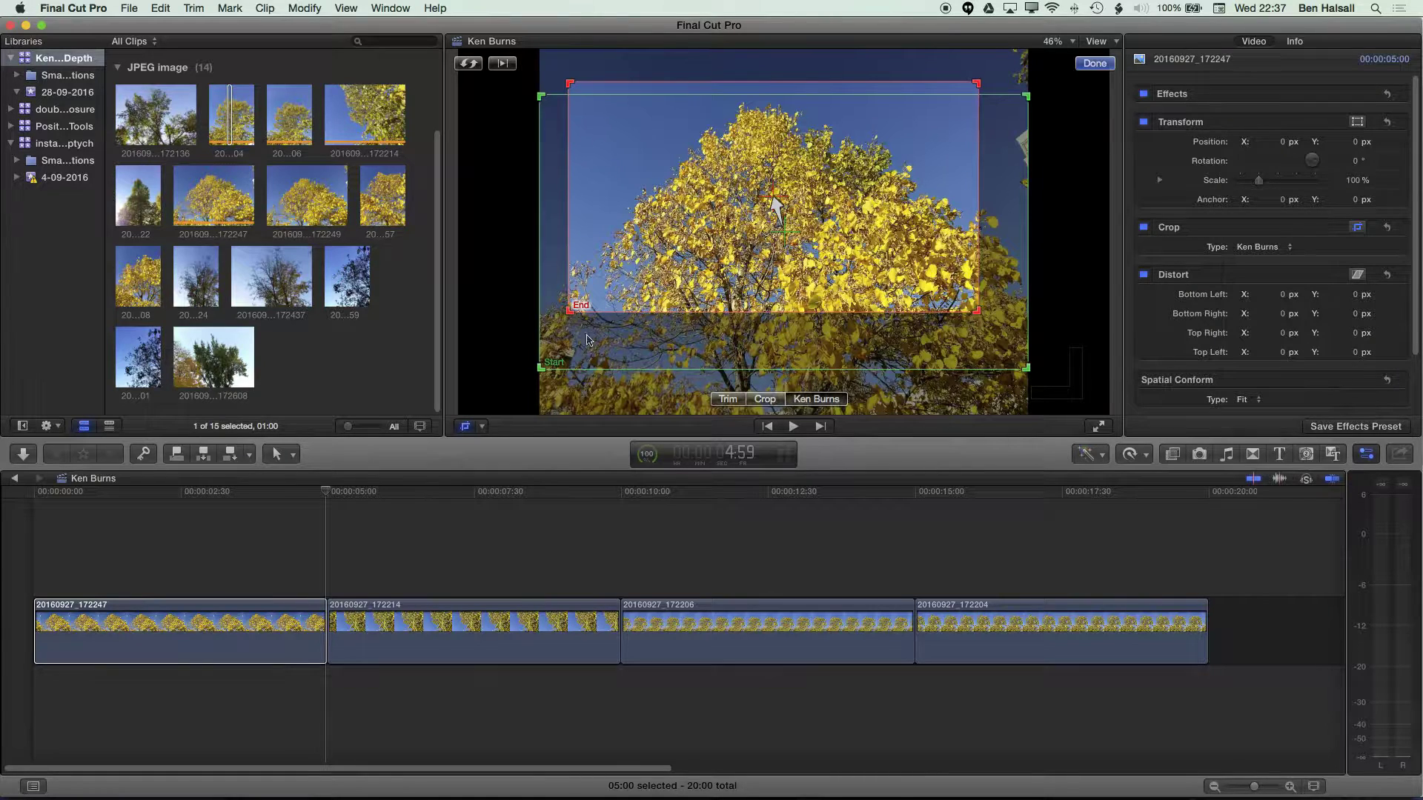
Step: Shrink the first clip's start frame to about 64% scale at the photo's lower edge, and play back the adjusted movement
left_click(549, 366)
left_click_drag(542, 370, 558, 359)
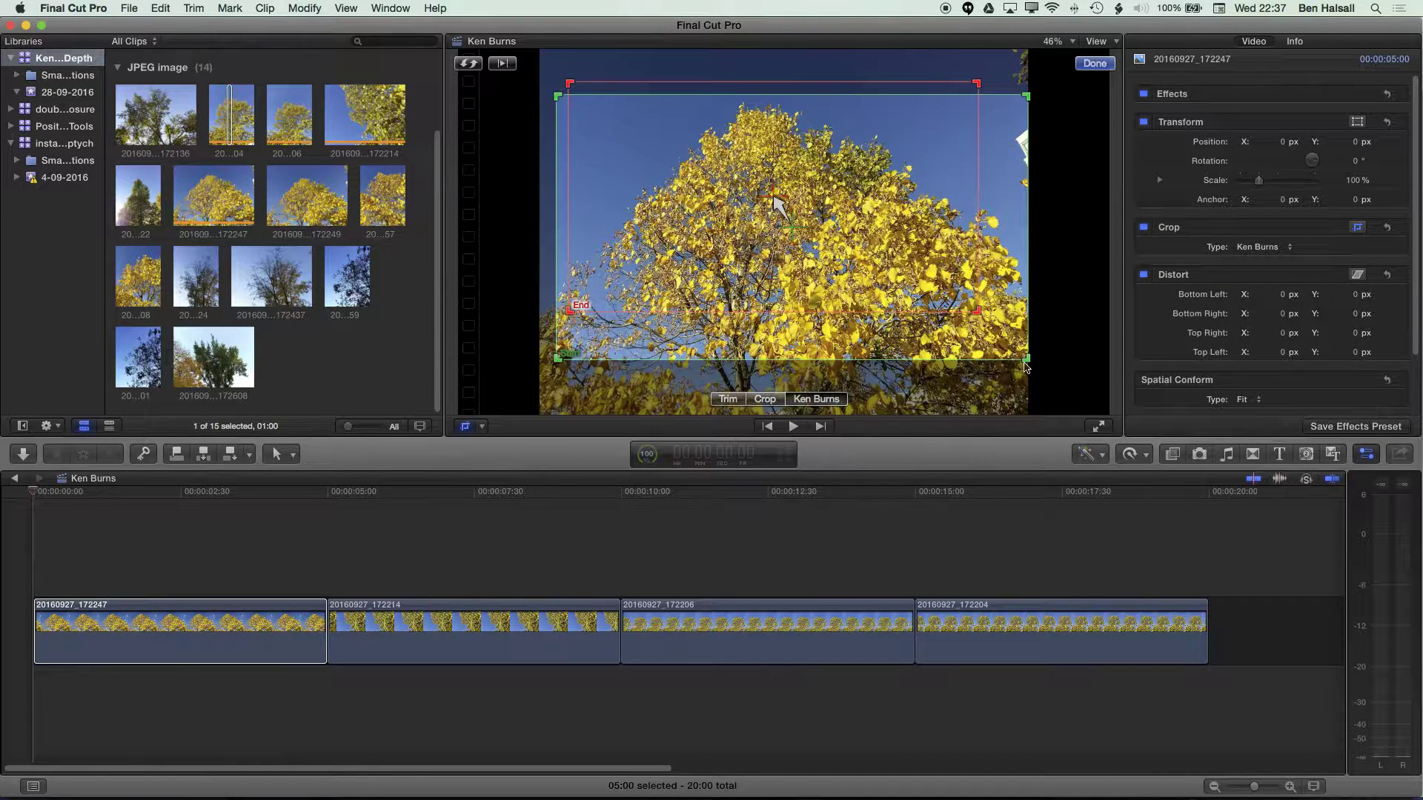
left_click_drag(1027, 364, 1006, 359)
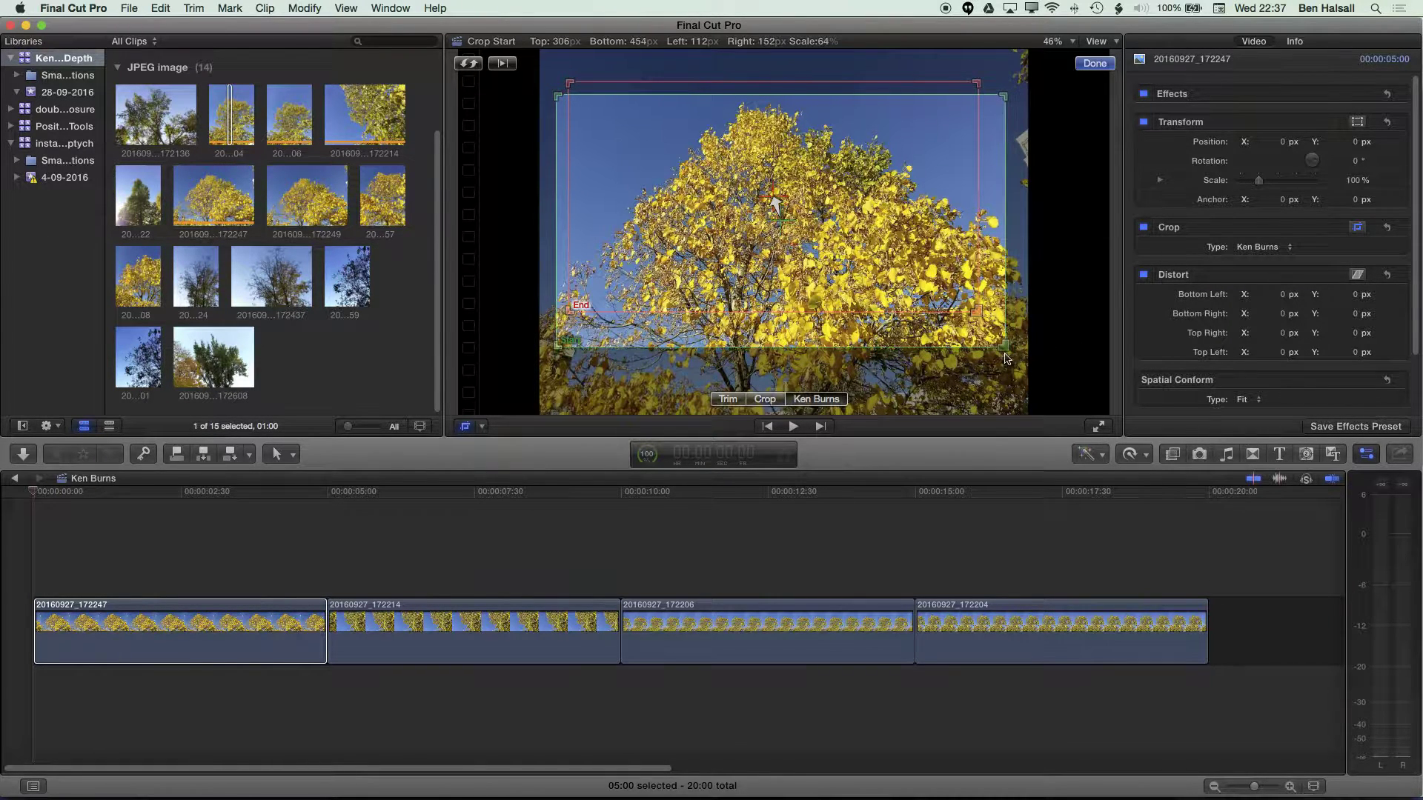
left_click_drag(917, 342, 917, 402)
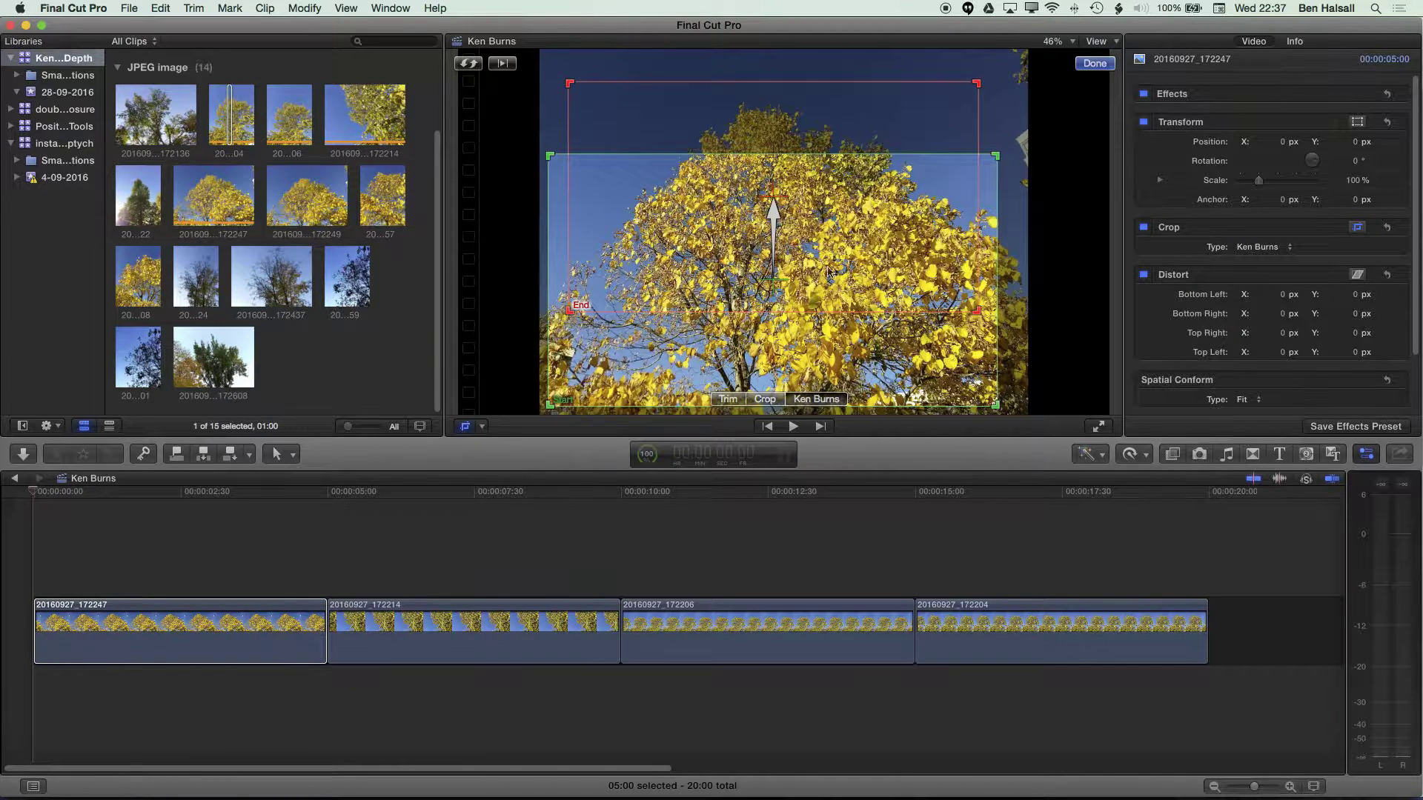
left_click(1093, 66)
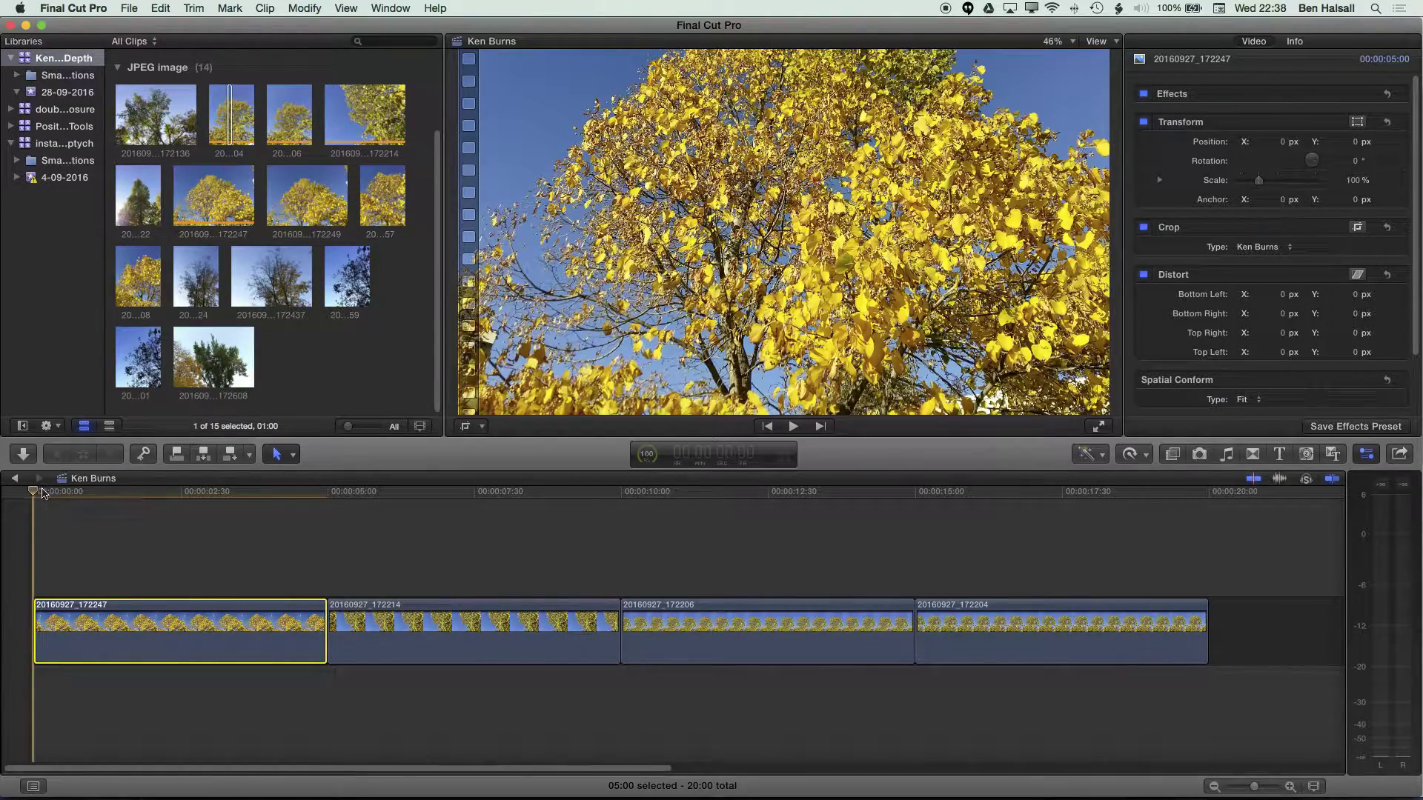
key("space")
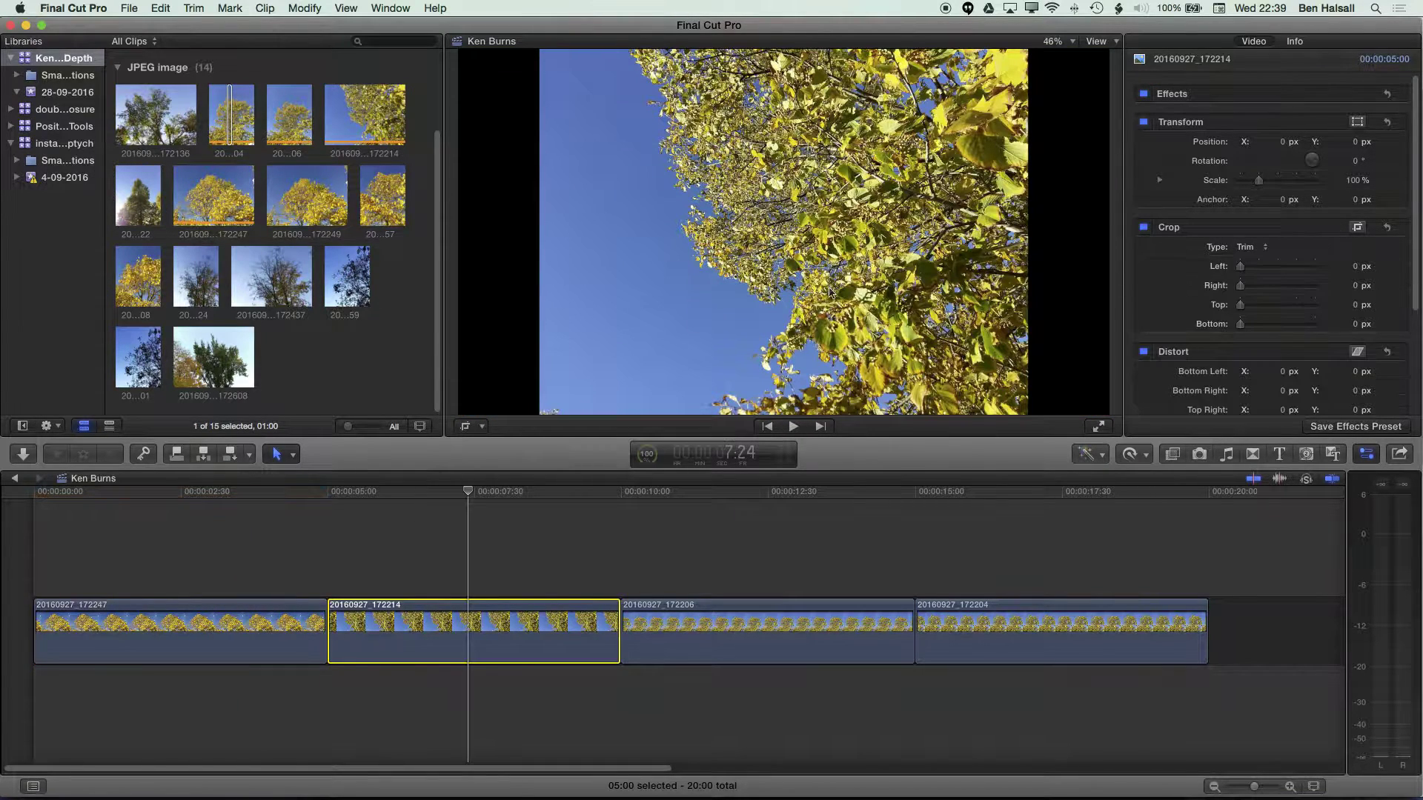
Step: Enable the Ken Burns crop on clip 20160927_172214, moving its start frame to the photo's upper edge and its end frame to the lower edge
left_click(465, 428)
left_click(842, 400)
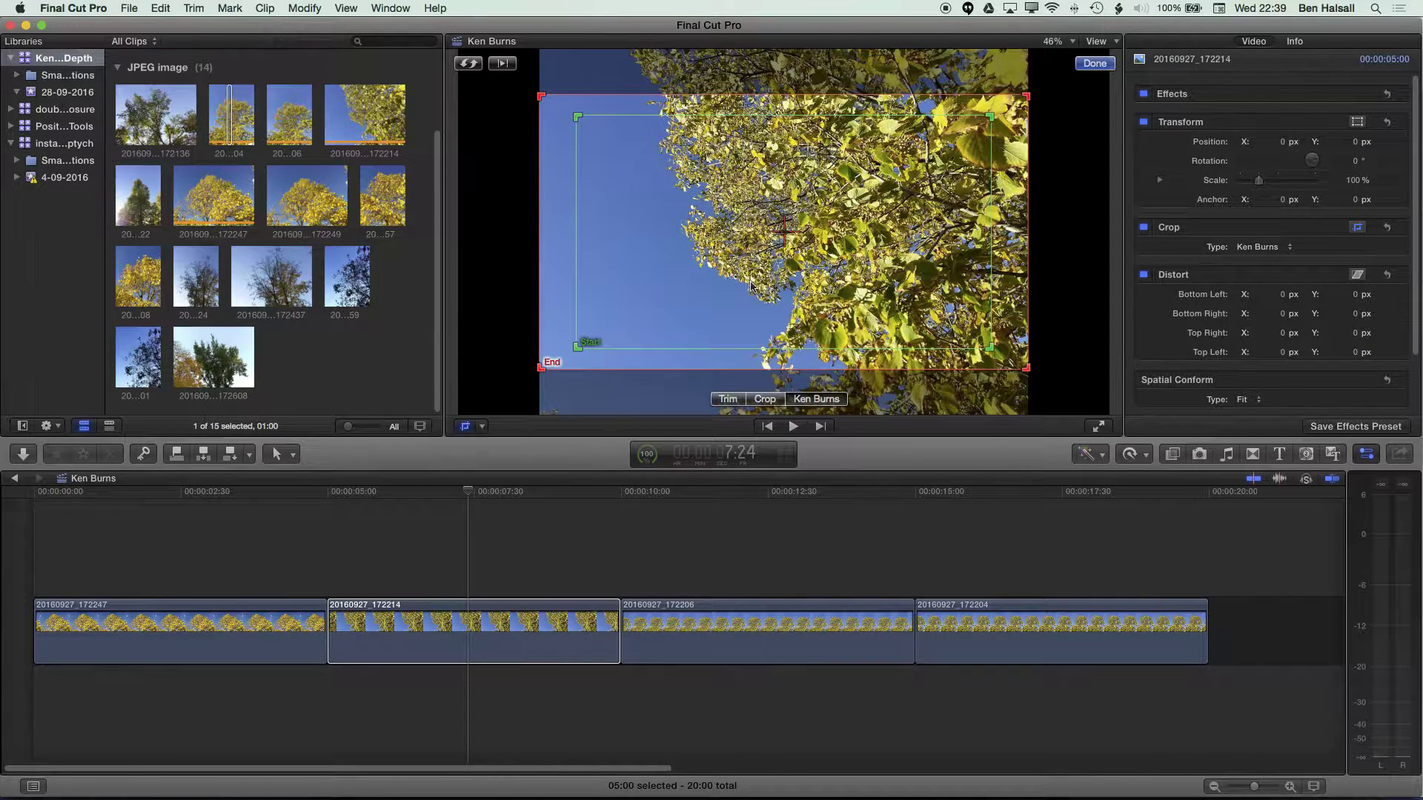
left_click_drag(737, 285, 732, 236)
mouse_move(671, 337)
left_mouse_down()
mouse_move(679, 371)
mouse_move(670, 363)
left_mouse_up()
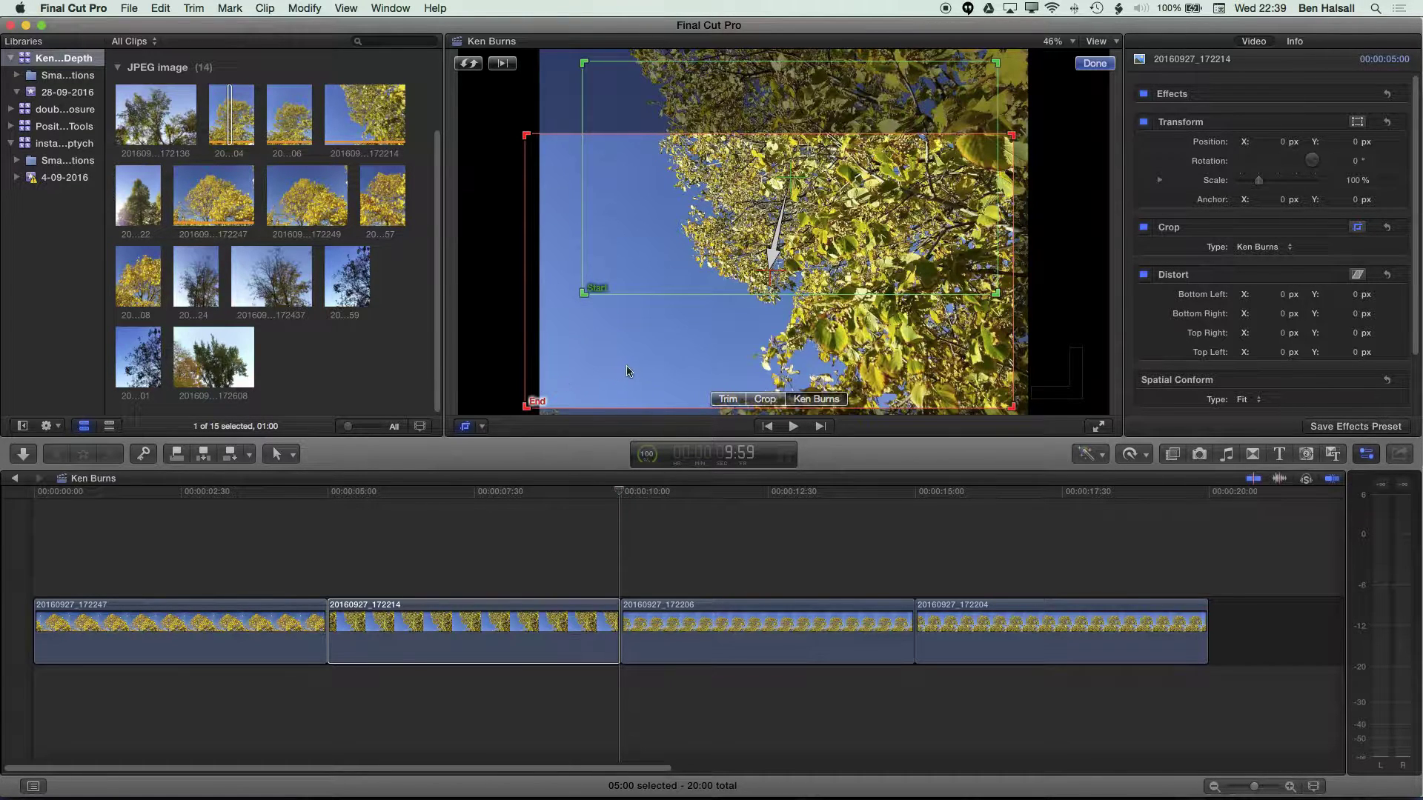
Step: Shift the second clip's Ken Burns end frame inside the photo's side edges and shrink it slightly towards the lower right corner
left_click_drag(629, 371, 732, 353)
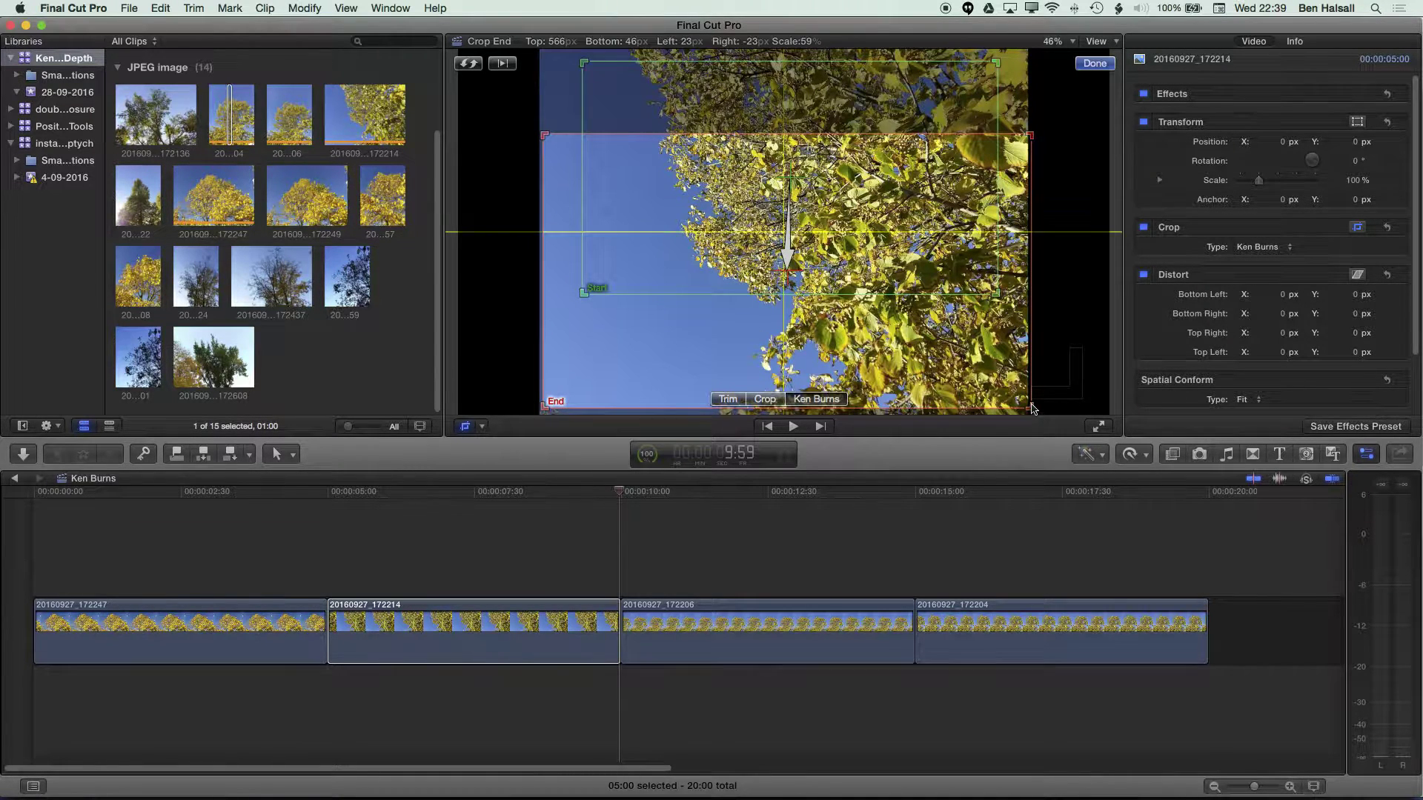
left_click_drag(1028, 407, 1024, 412)
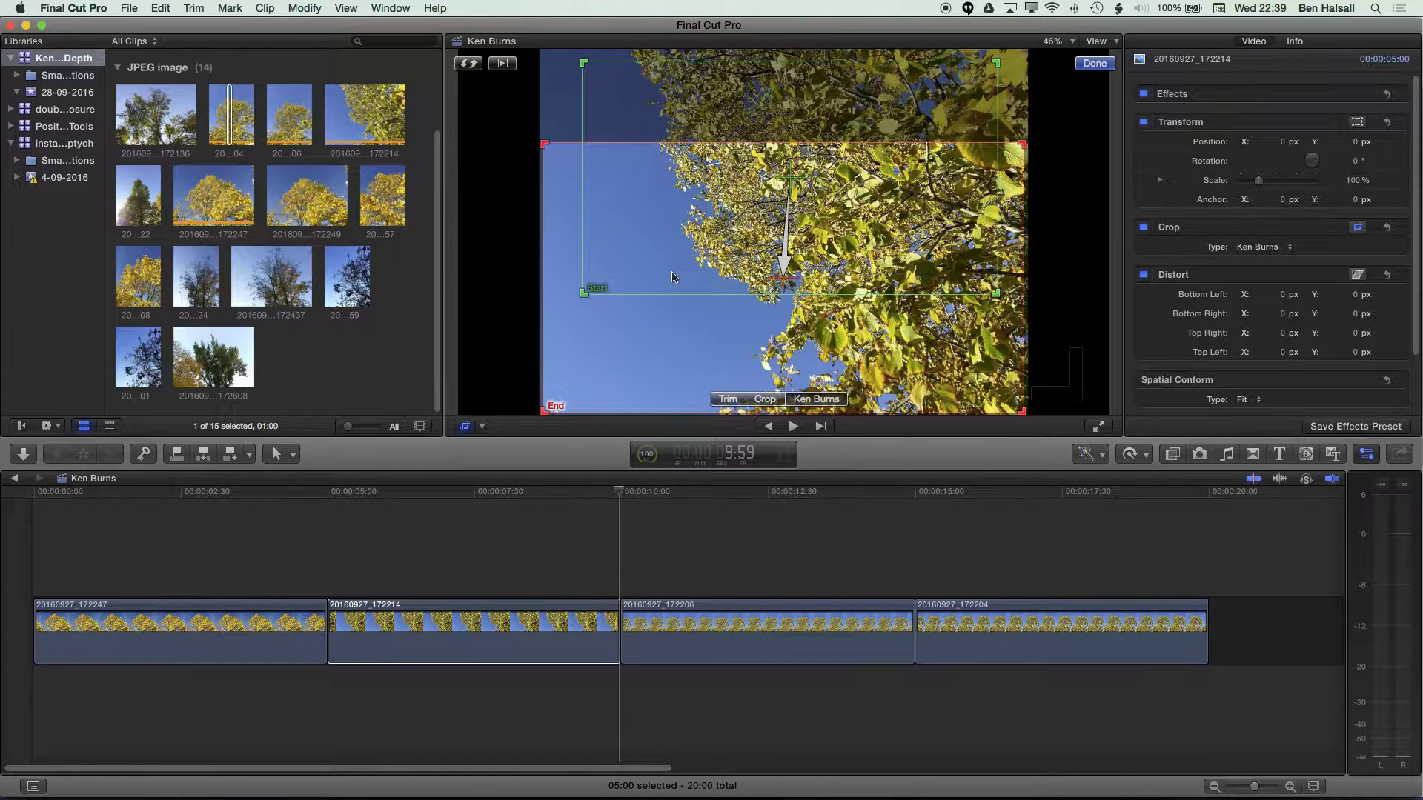
mouse_move(676, 98)
left_mouse_down()
mouse_move(678, 115)
mouse_move(663, 109)
left_mouse_up()
left_click_drag(628, 254, 652, 349)
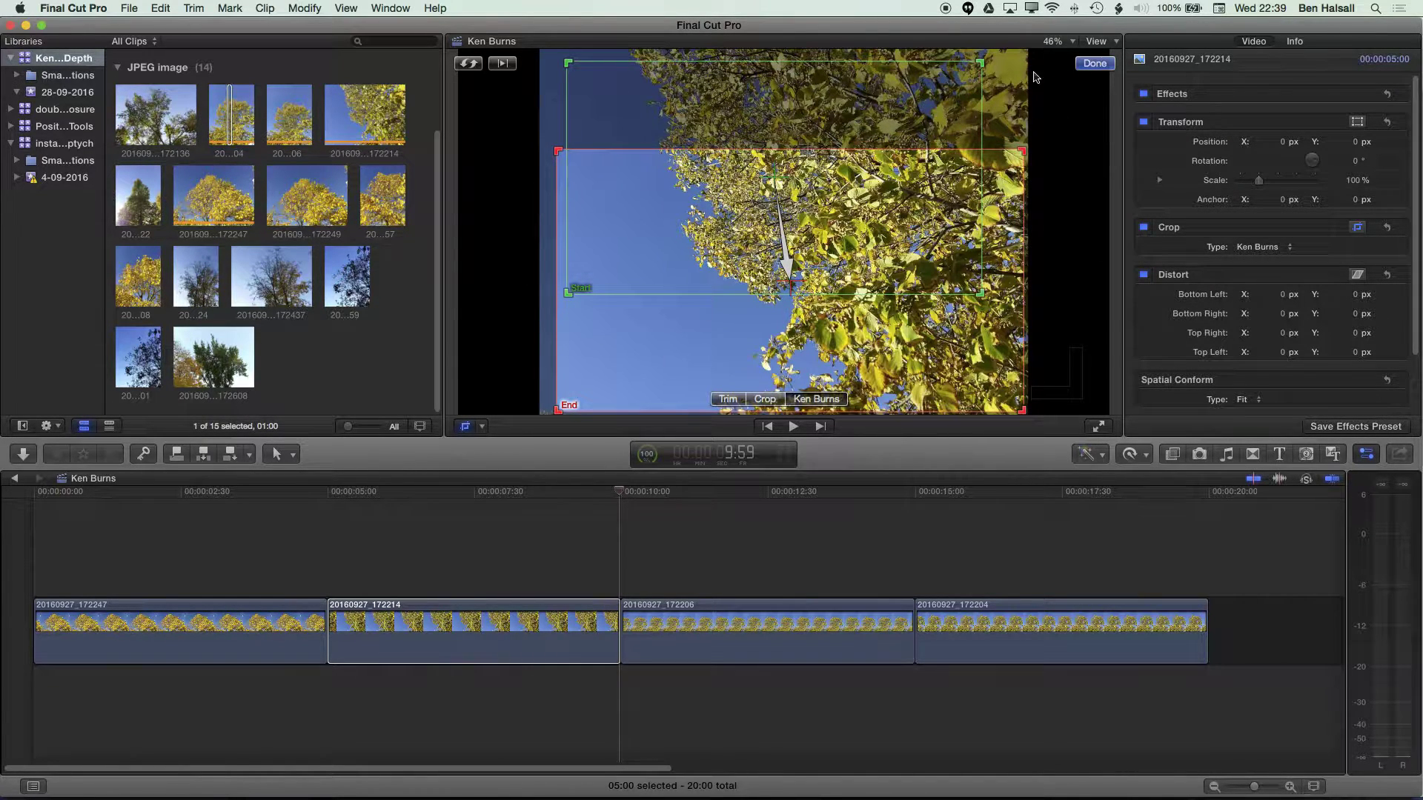
Step: Nudge the second clip's Ken Burns start frame to the right, finish the crop and review the movement of the first two clips
left_click(864, 126)
left_click_drag(830, 107, 854, 106)
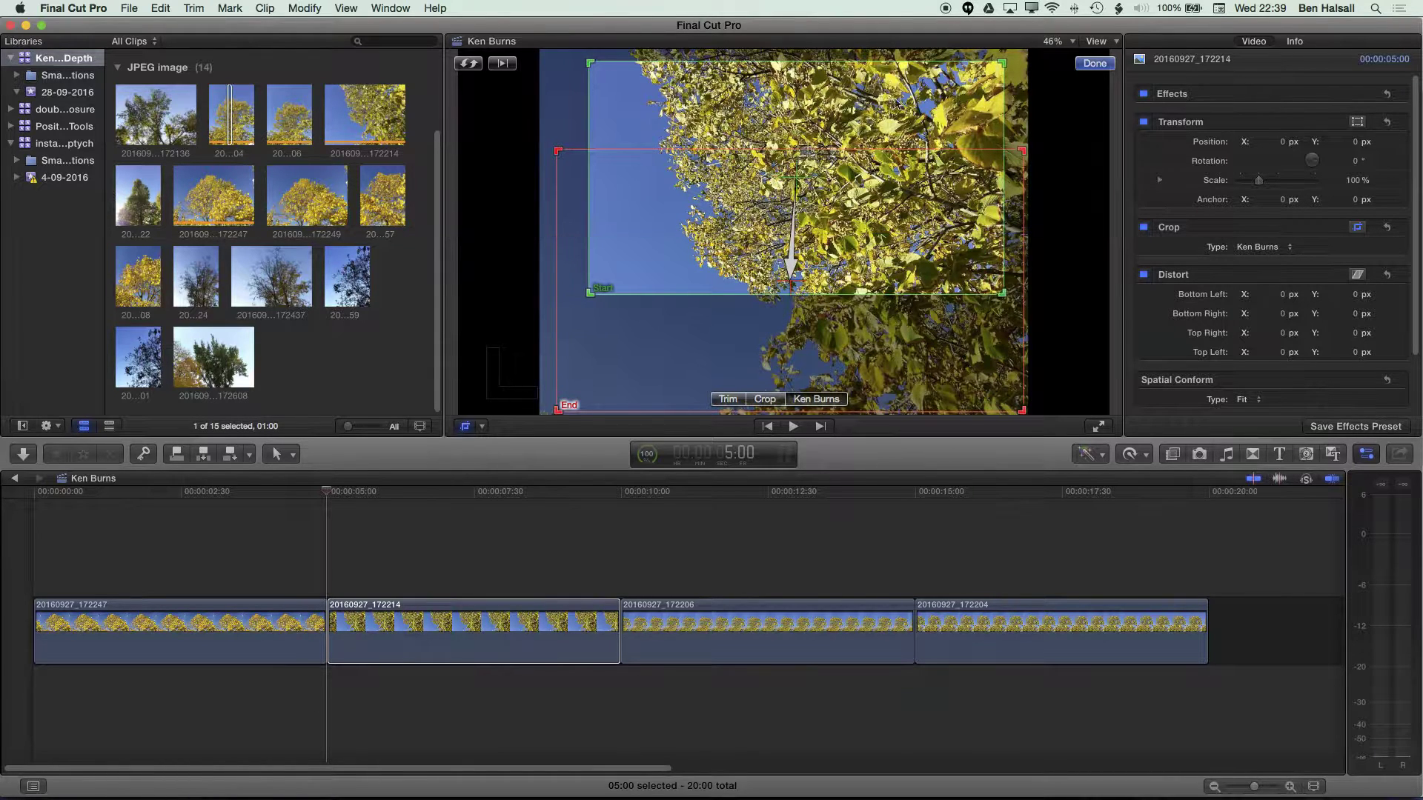
left_click(1094, 63)
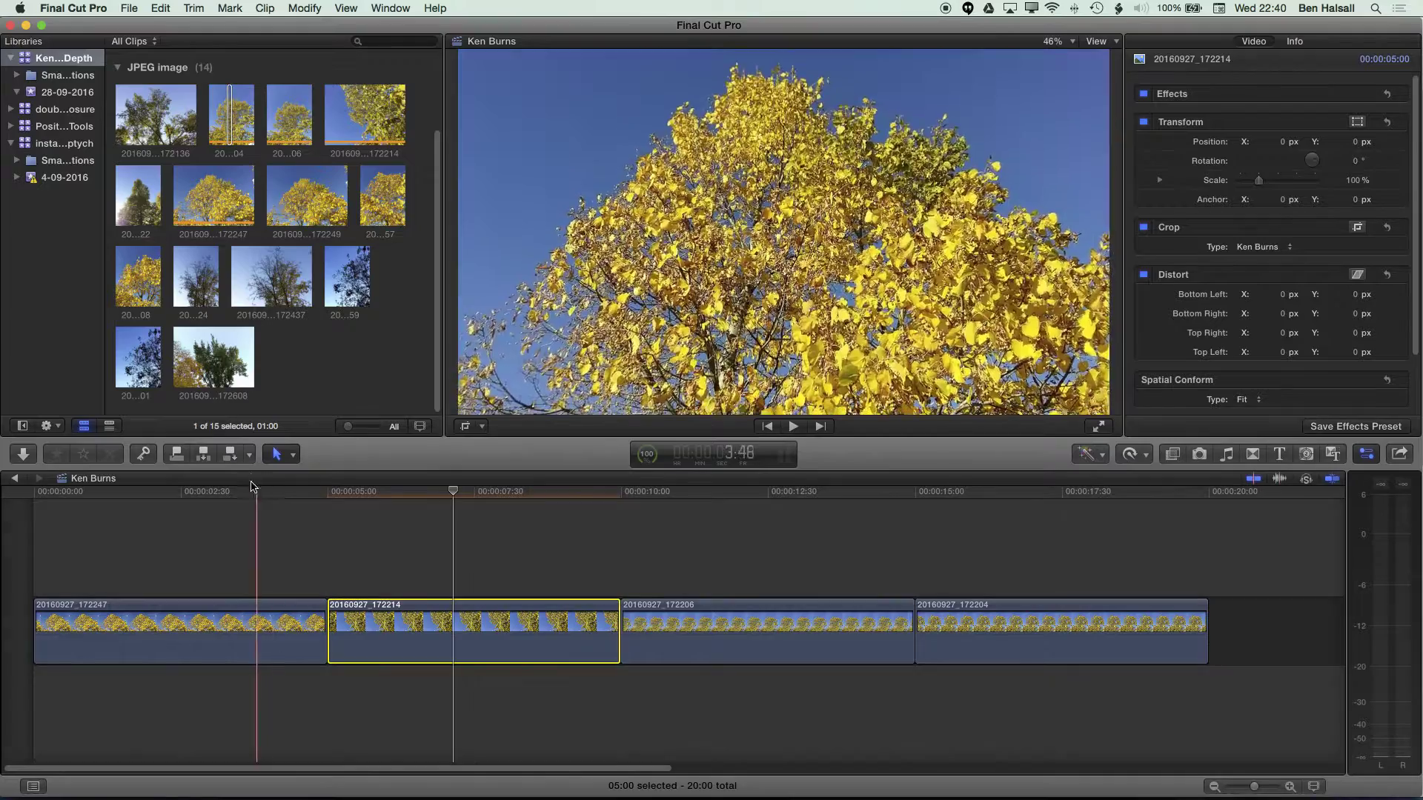
left_click(454, 493)
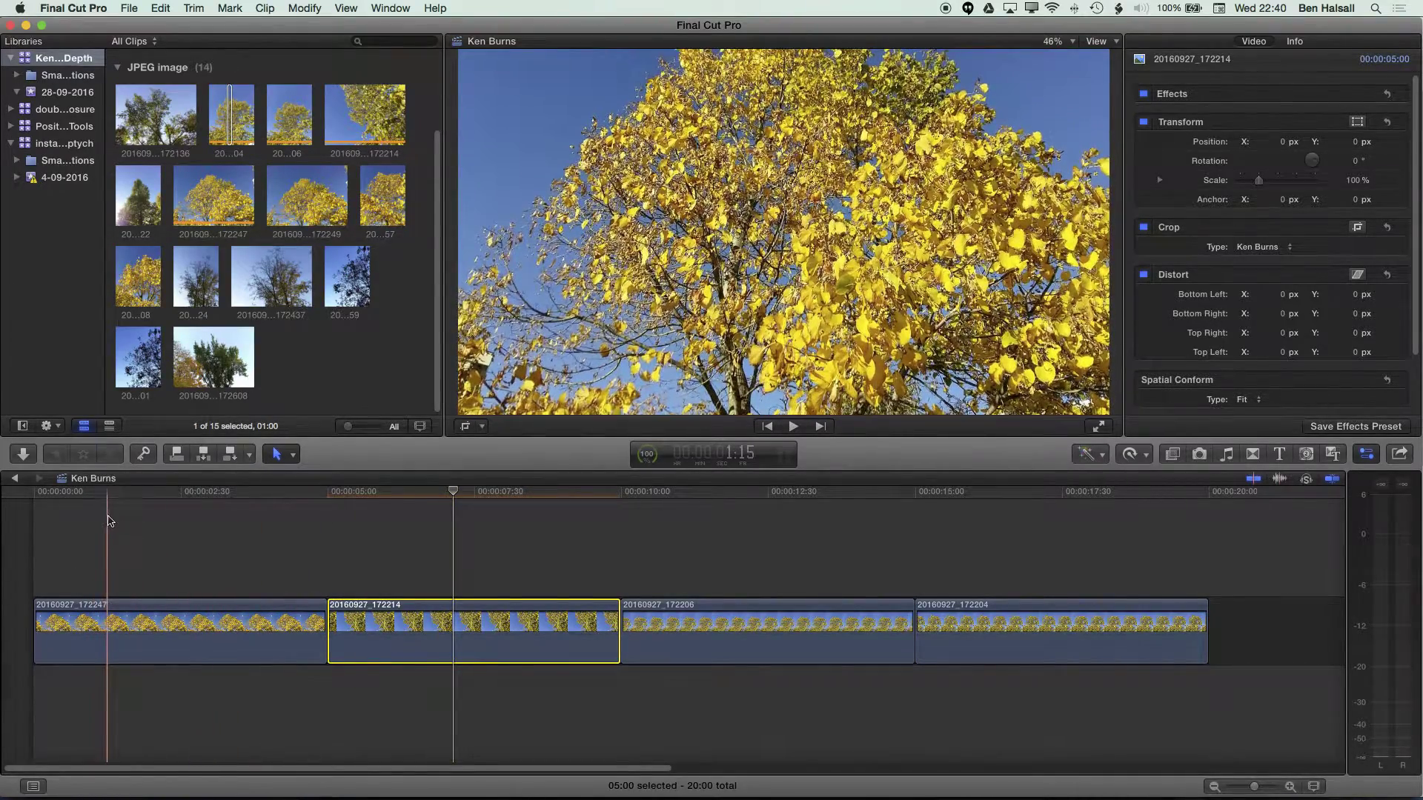
left_click(447, 495)
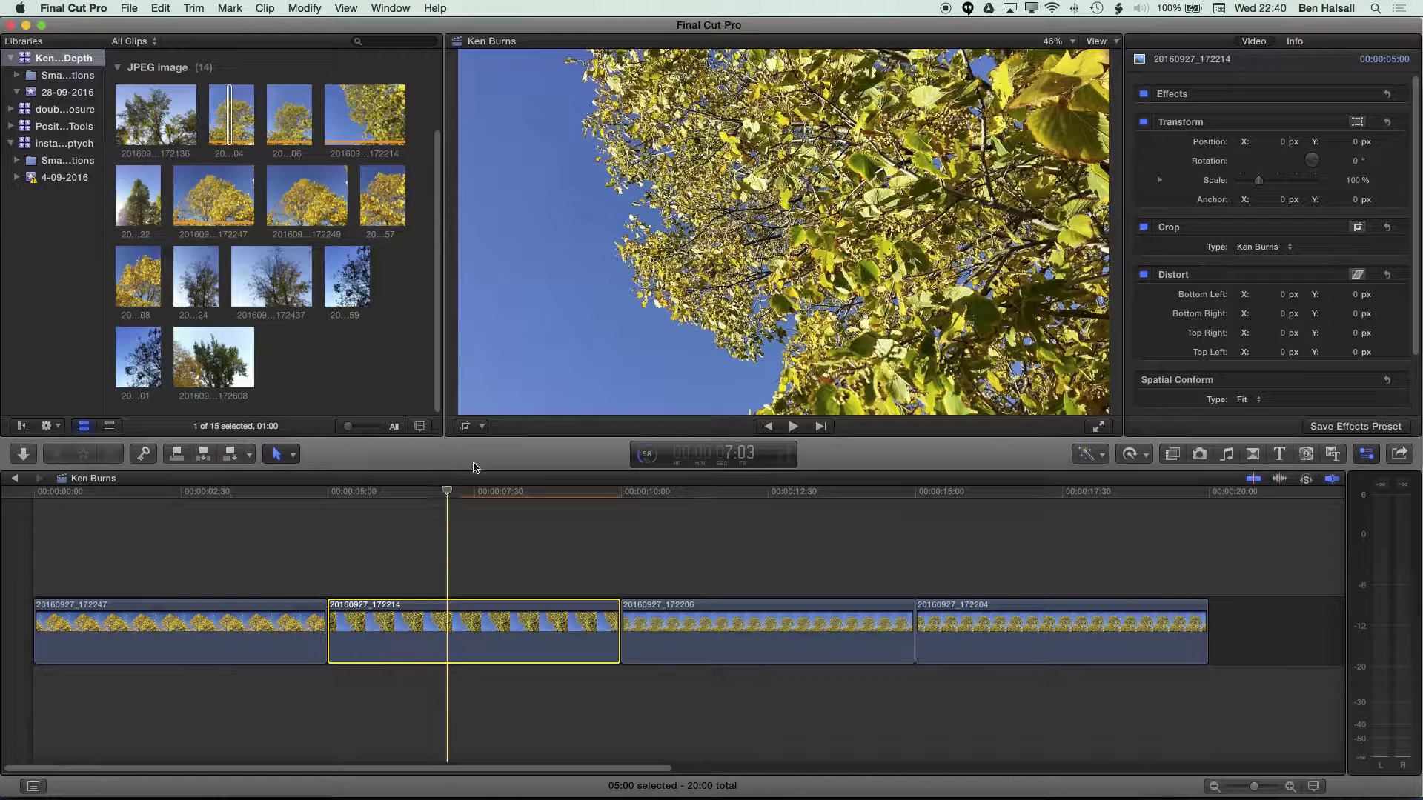
Step: Append photo 20160927_172136 to the end of the timeline and delete clip 20160927_172204
key("super+minus")
key("super+minus")
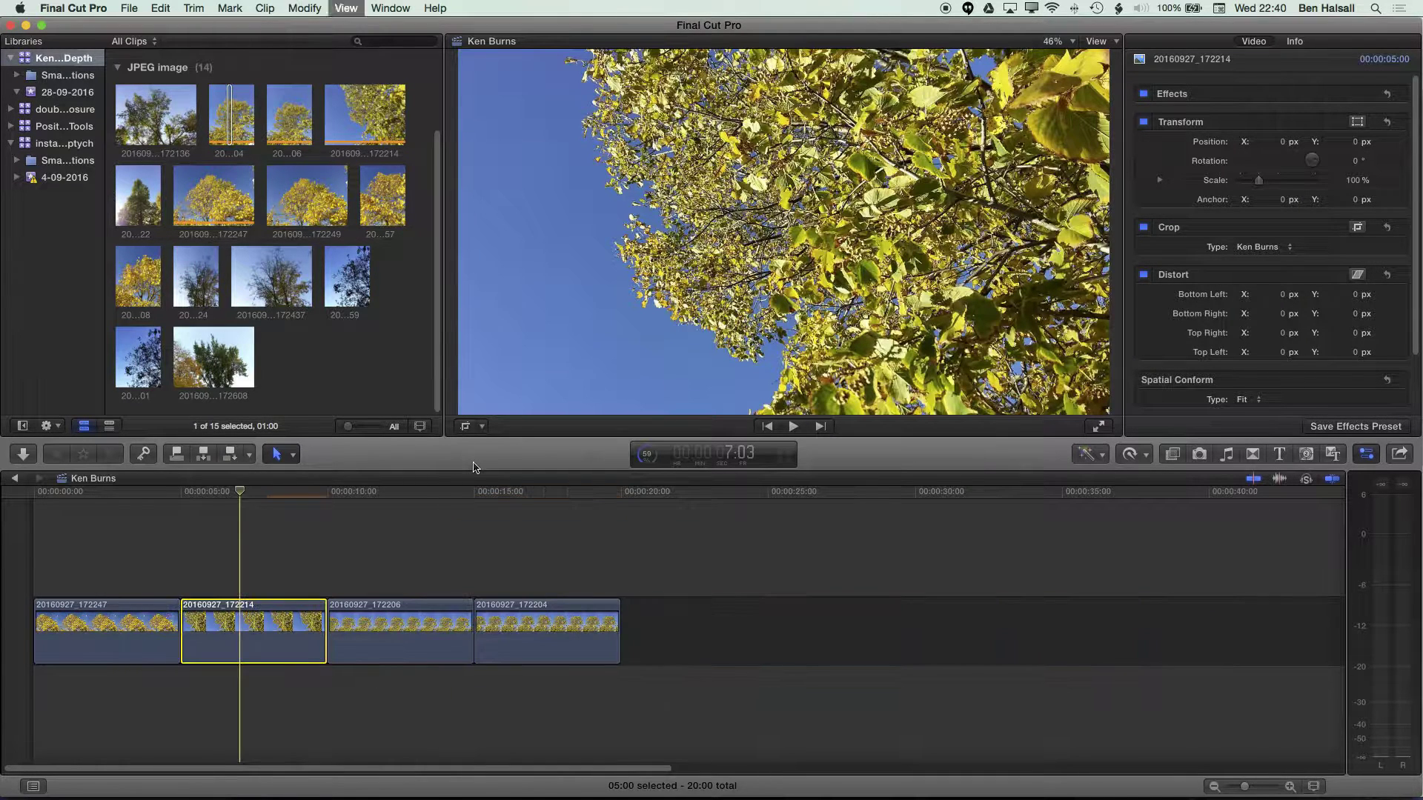
left_click(337, 378)
left_click_drag(145, 130, 349, 630)
left_click_drag(289, 494, 221, 495)
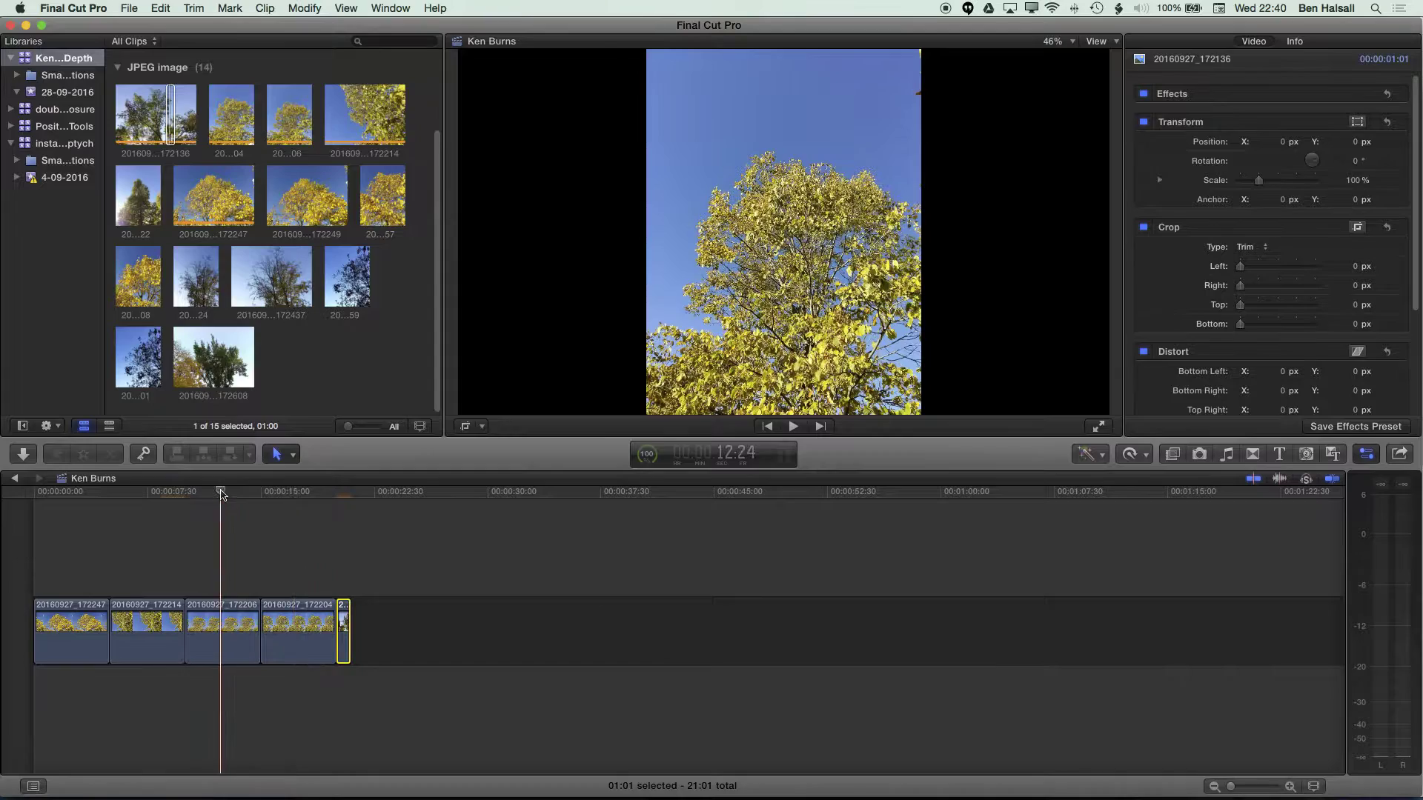
left_click(280, 628)
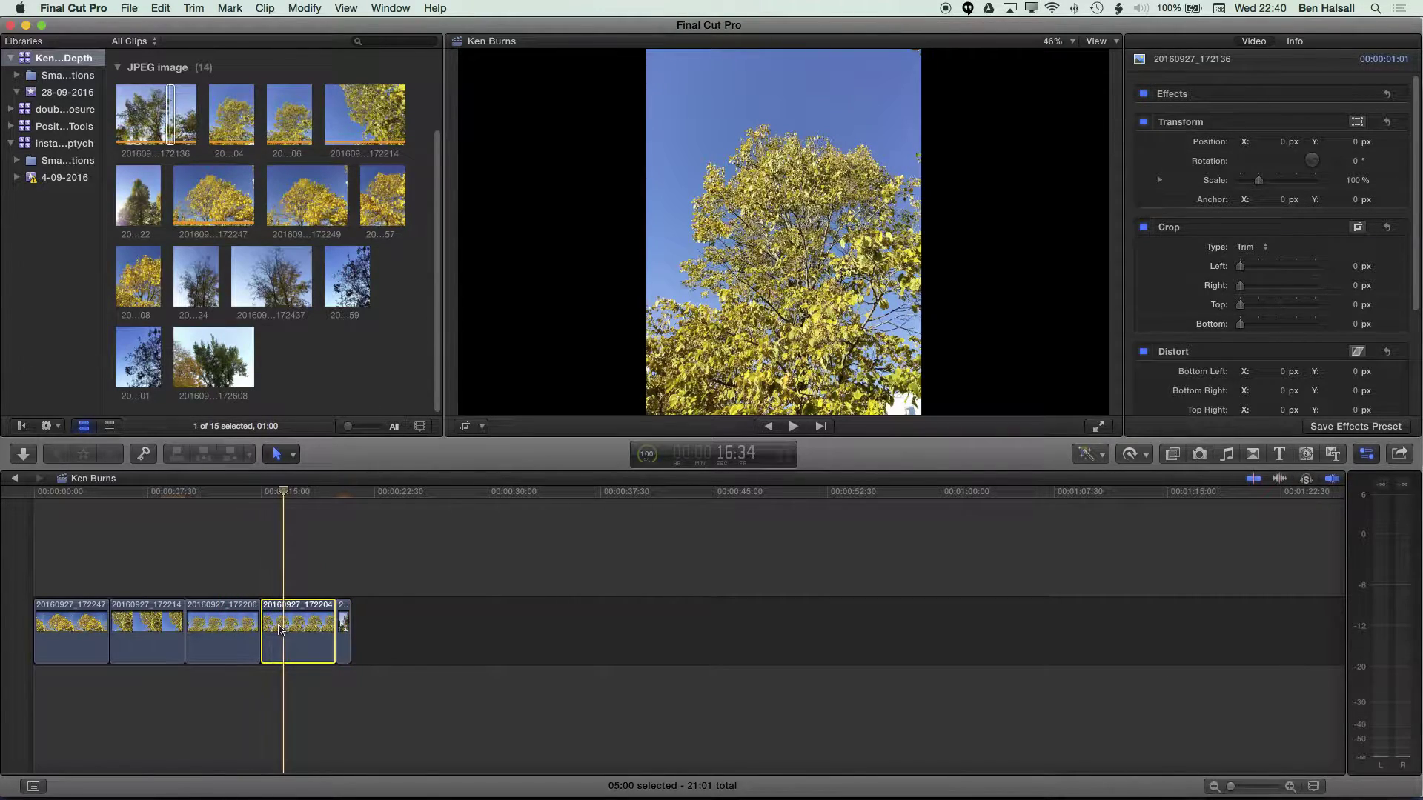
key("BackSpace")
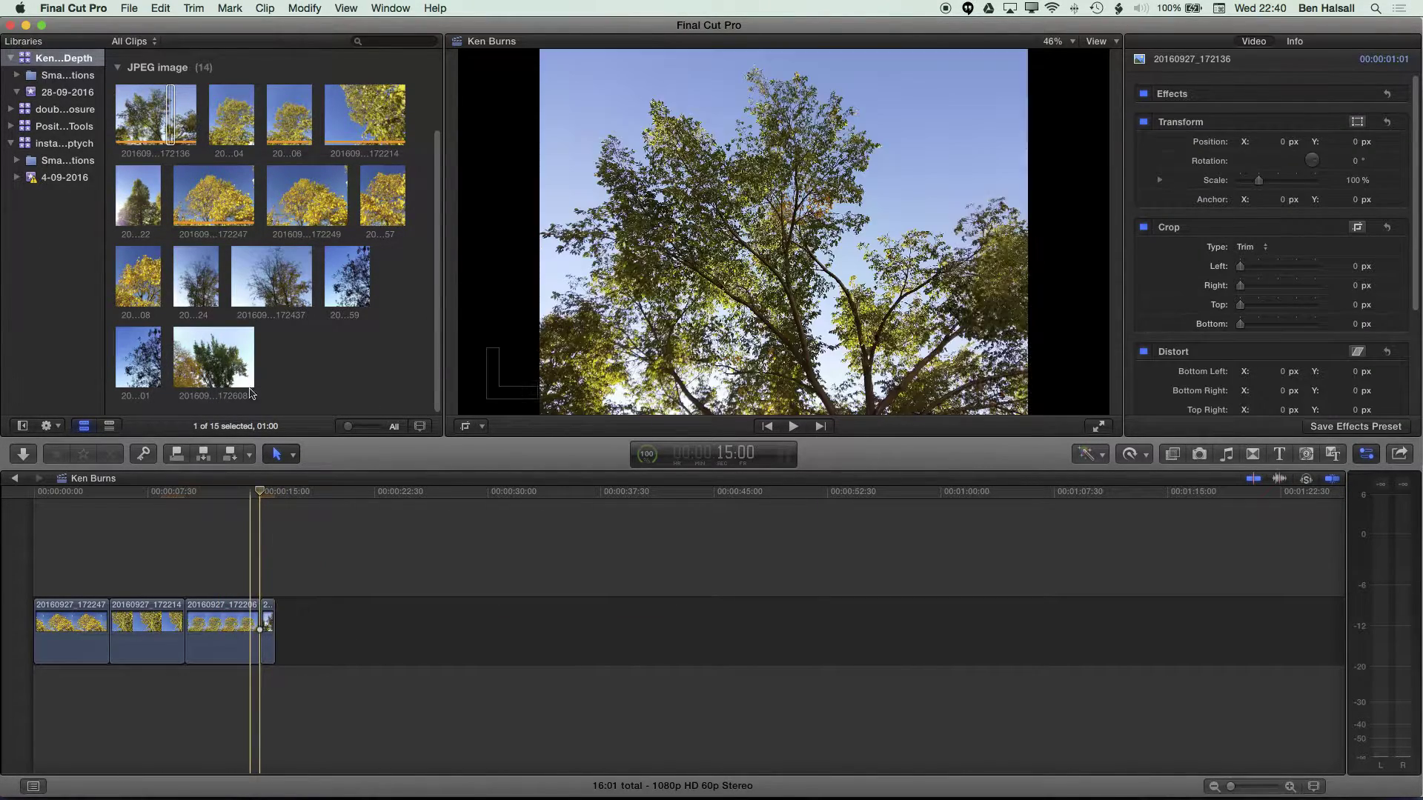
Step: Append photos 20160927_172608, 20160927_172501 and 20160927_172222, and set the duration of the last four clips to 5:00 seconds
left_click(226, 370)
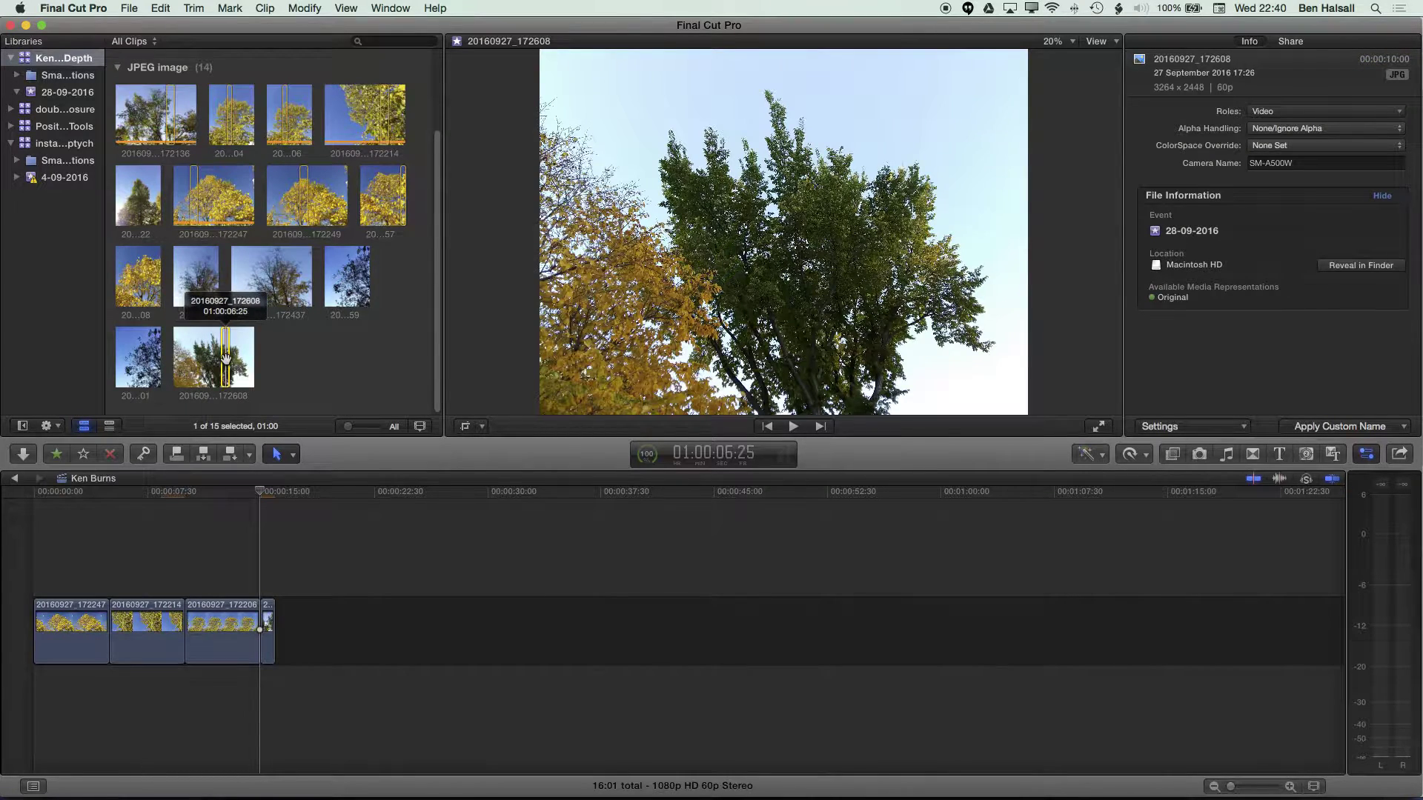
left_click_drag(363, 570, 282, 637)
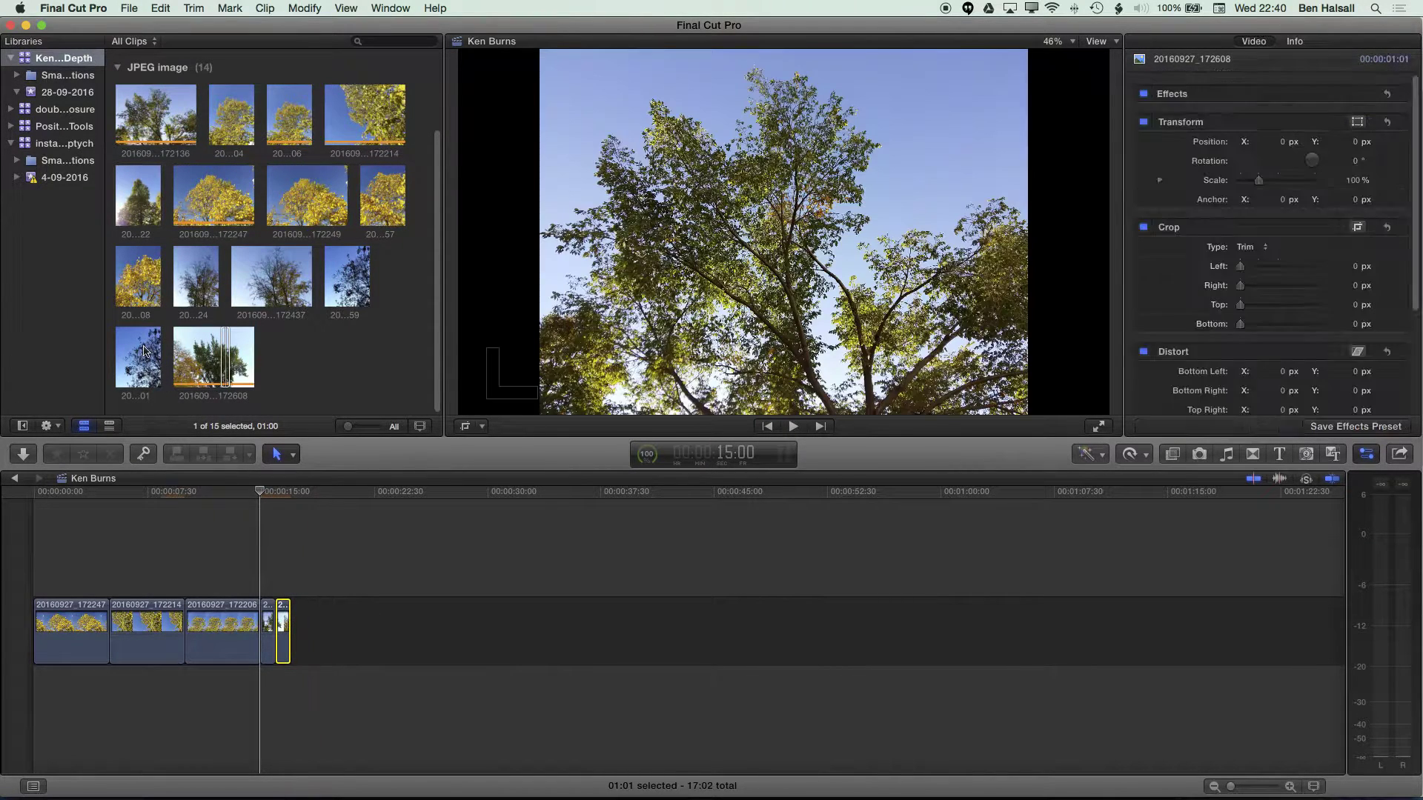
left_click_drag(358, 683, 263, 592)
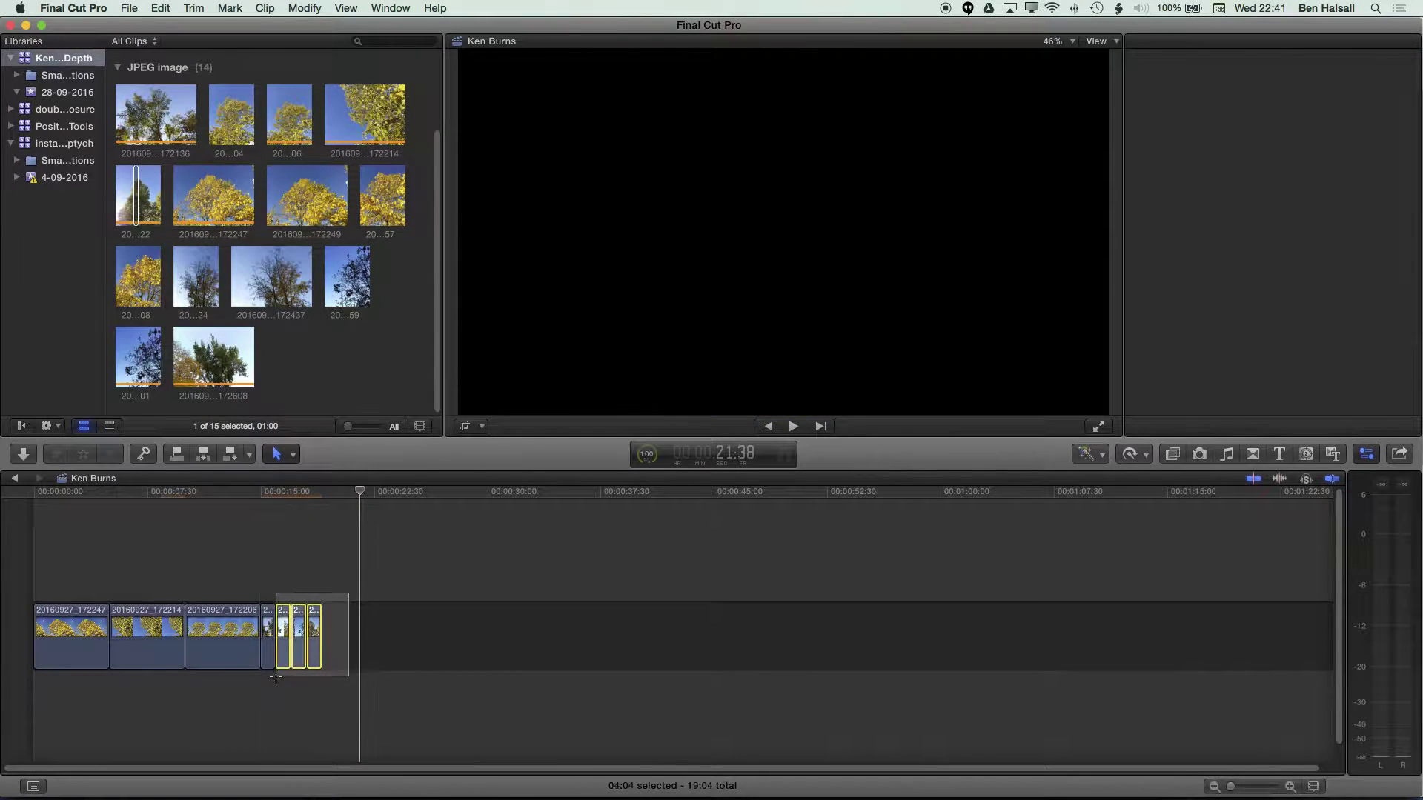
left_click(710, 455)
type("500")
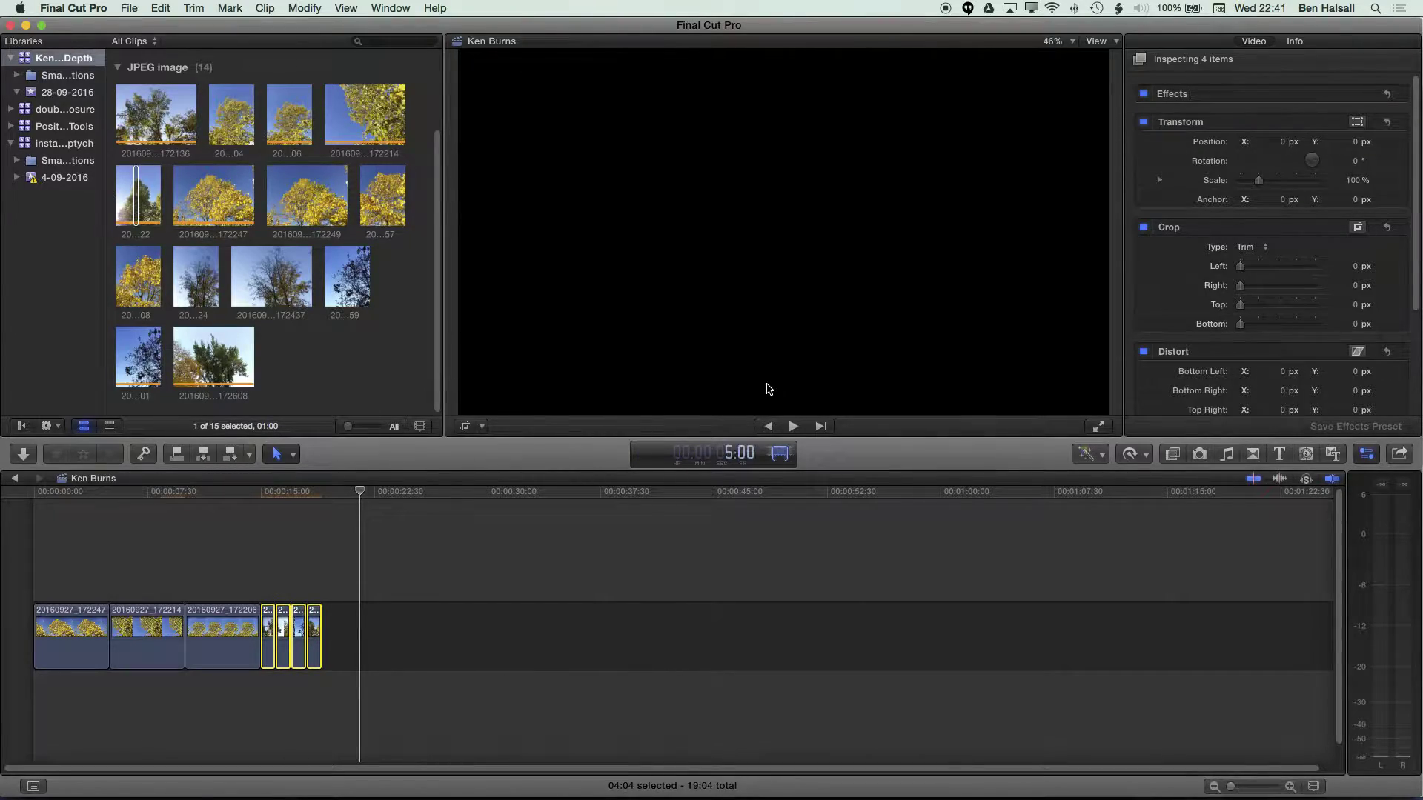
key("Return")
Step: Copy the first clip and paste only its Crop attribute onto clips 20160927_172206, 20160927_172608 and 20160927_172222, and scrub through the result
left_click(104, 561)
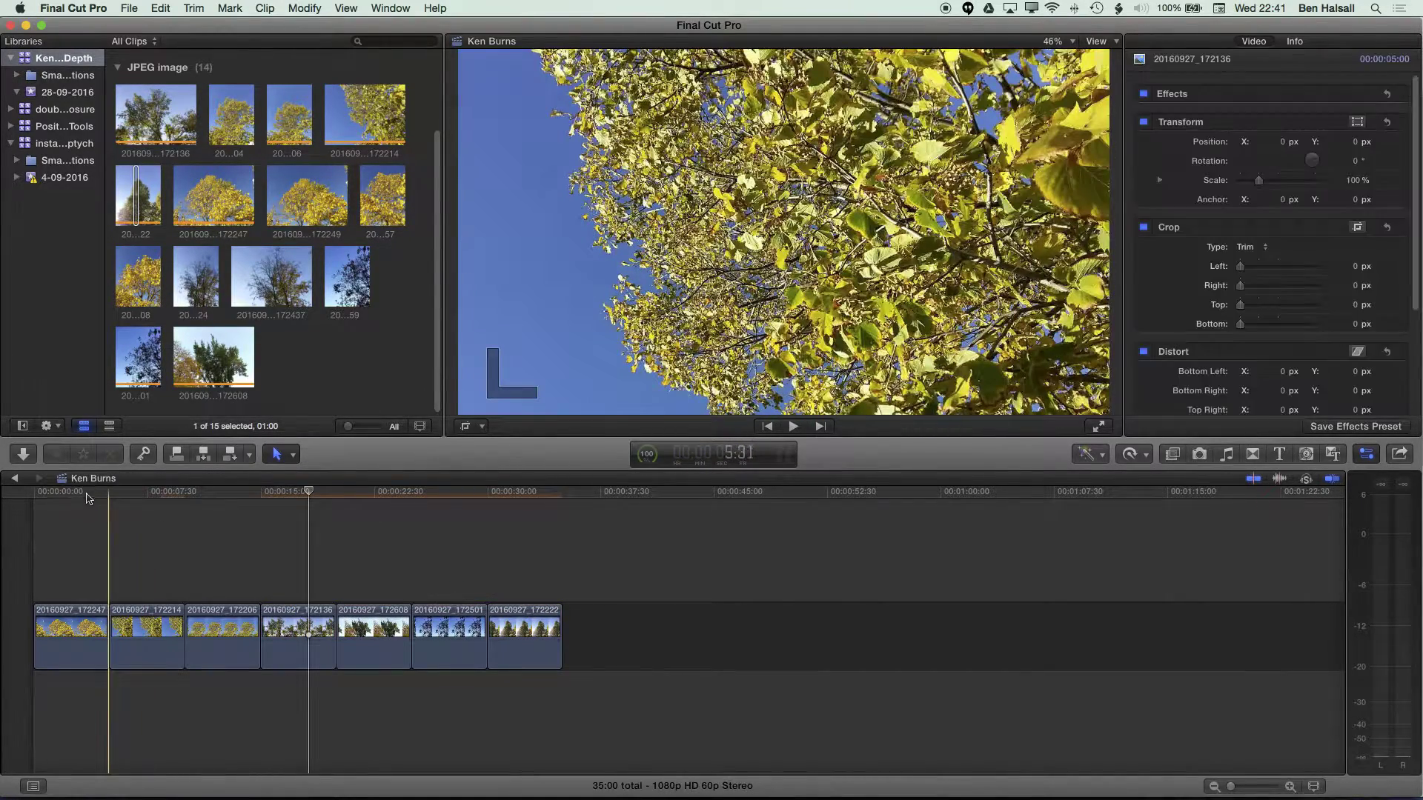
left_click(70, 493)
left_click_drag(71, 495, 156, 498)
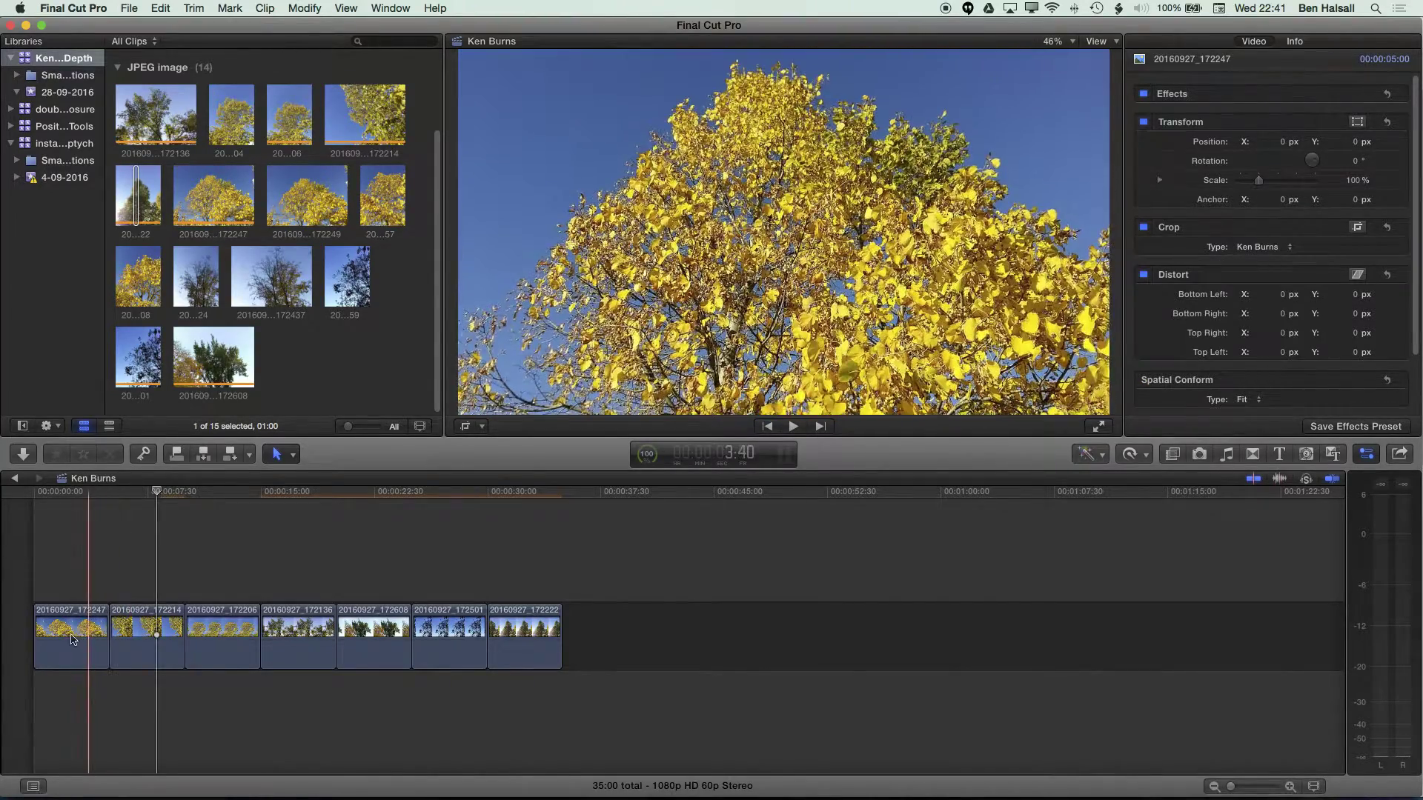
left_click(74, 638)
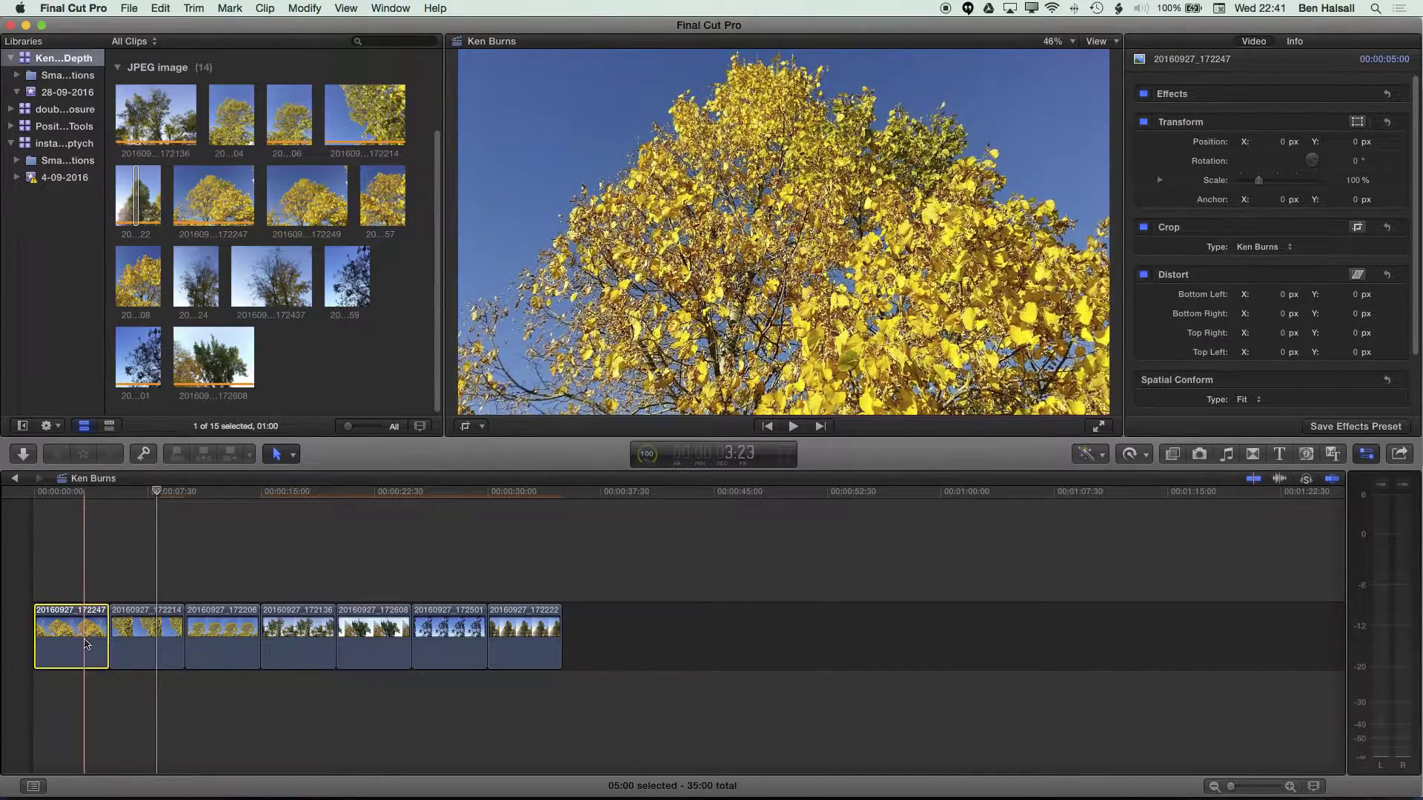
left_click(212, 639)
left_click(374, 635, "super")
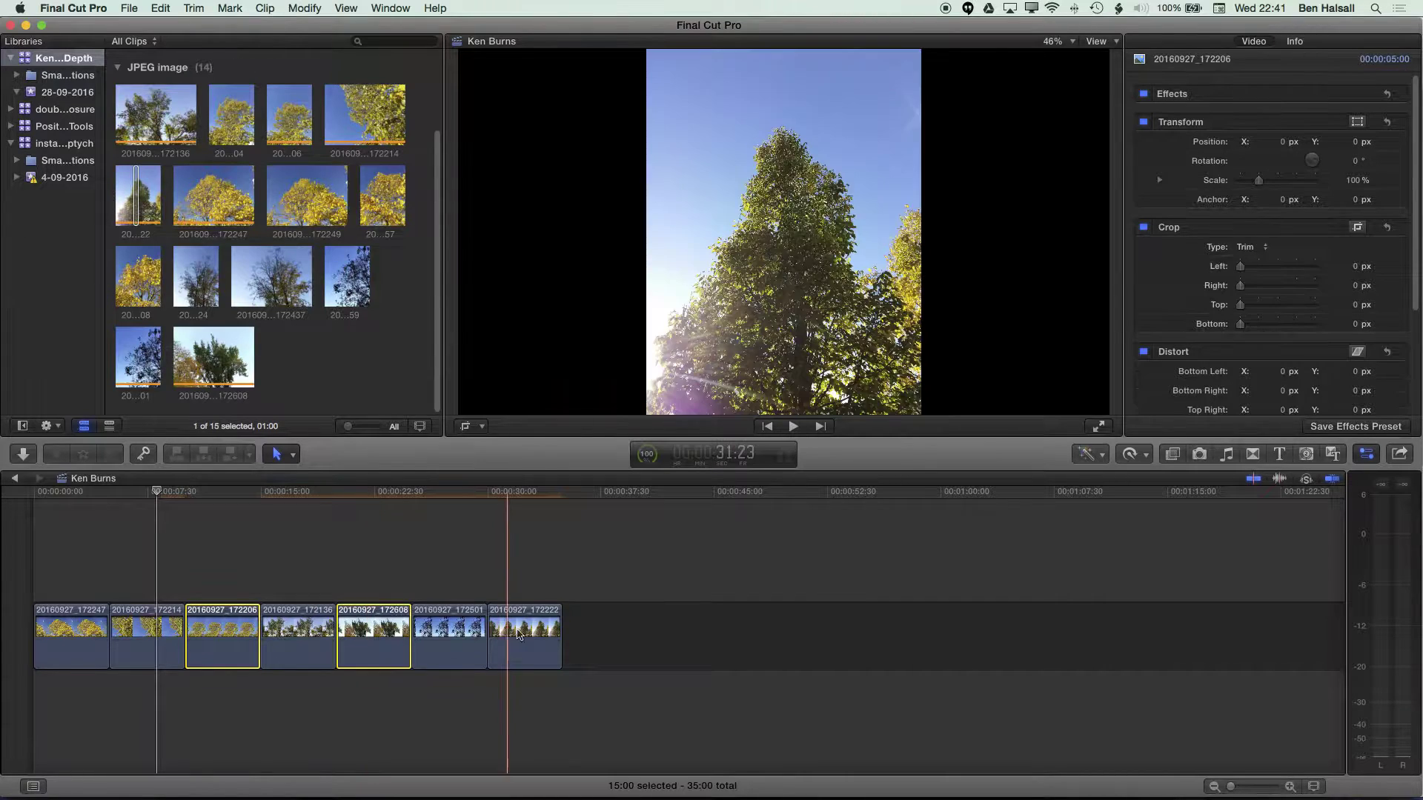
left_click(510, 638, "super")
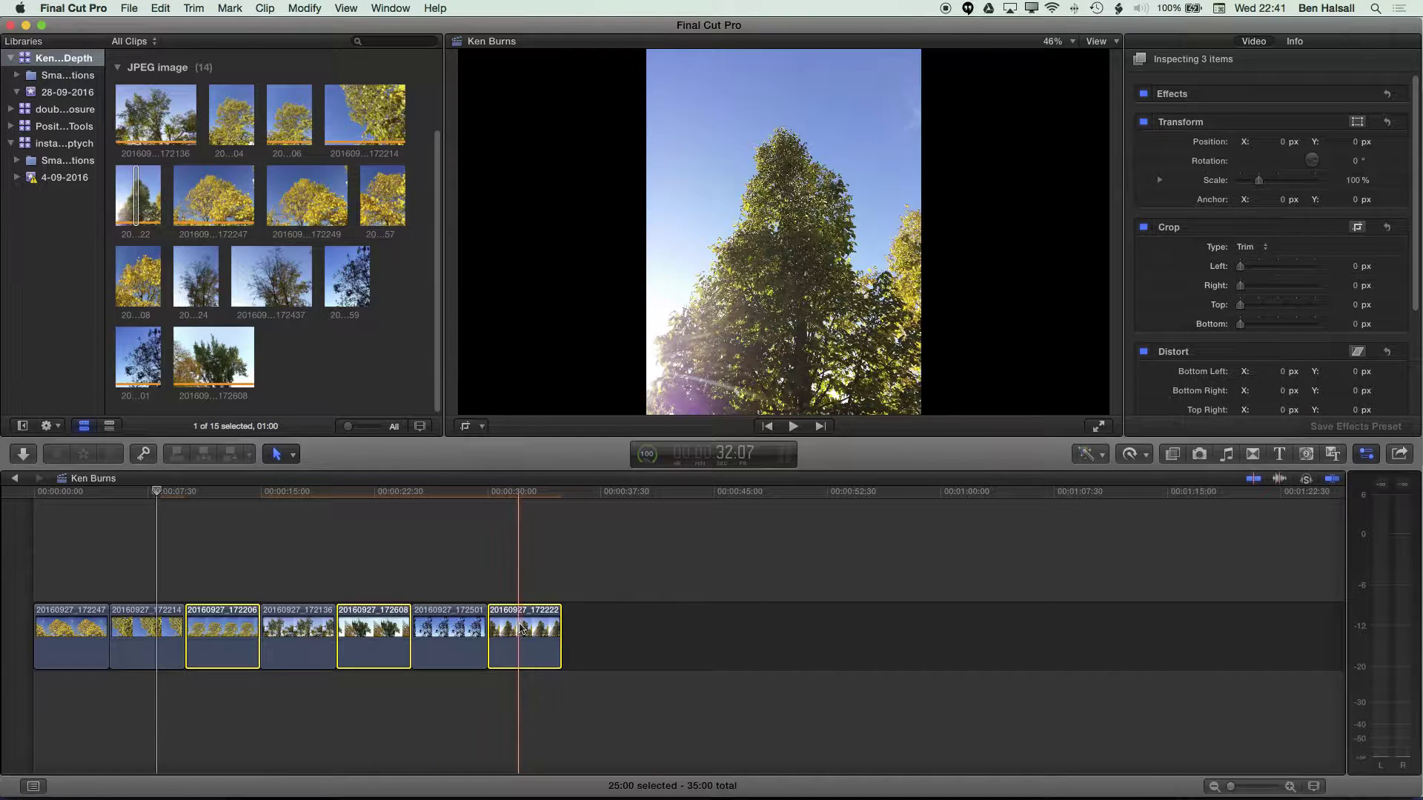
left_click(157, 8)
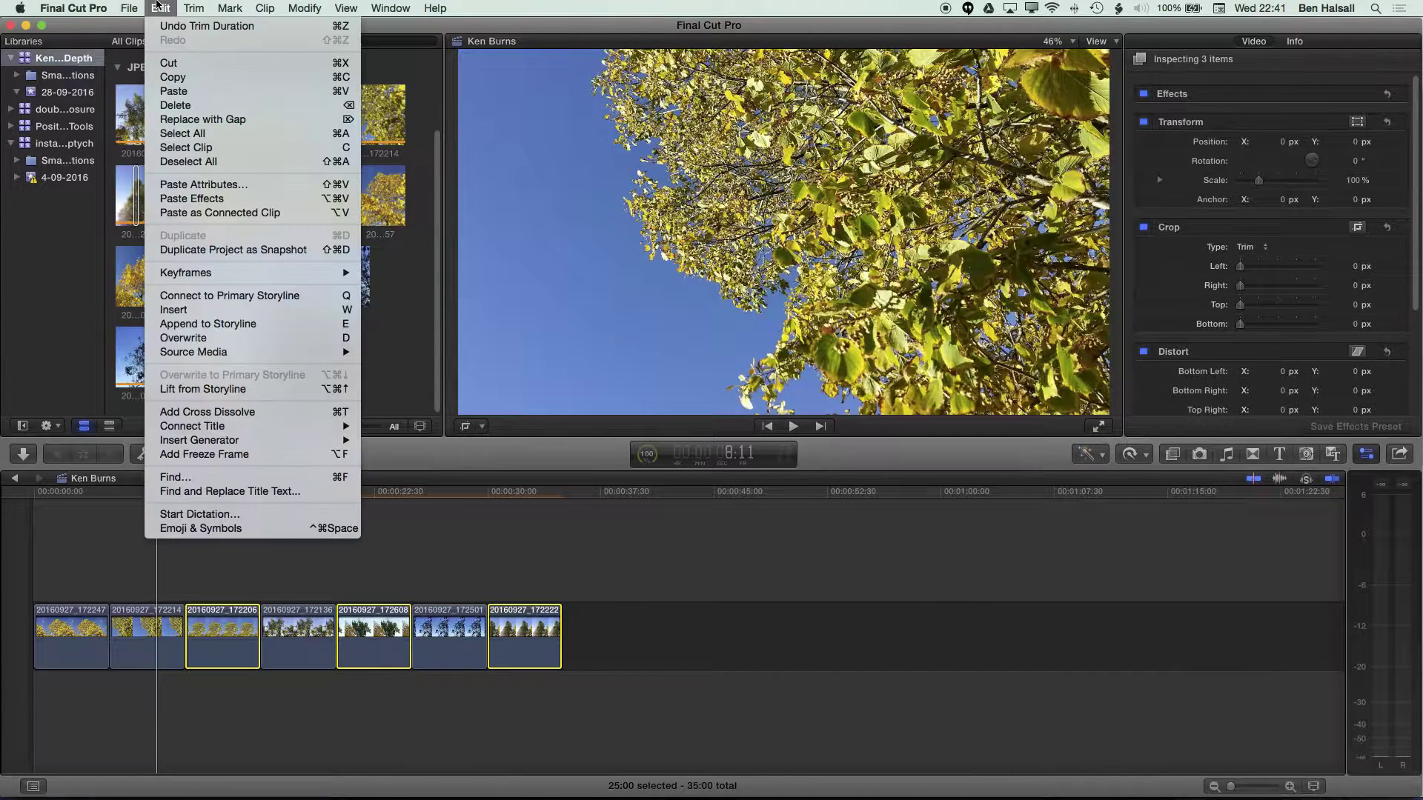
left_click(185, 191)
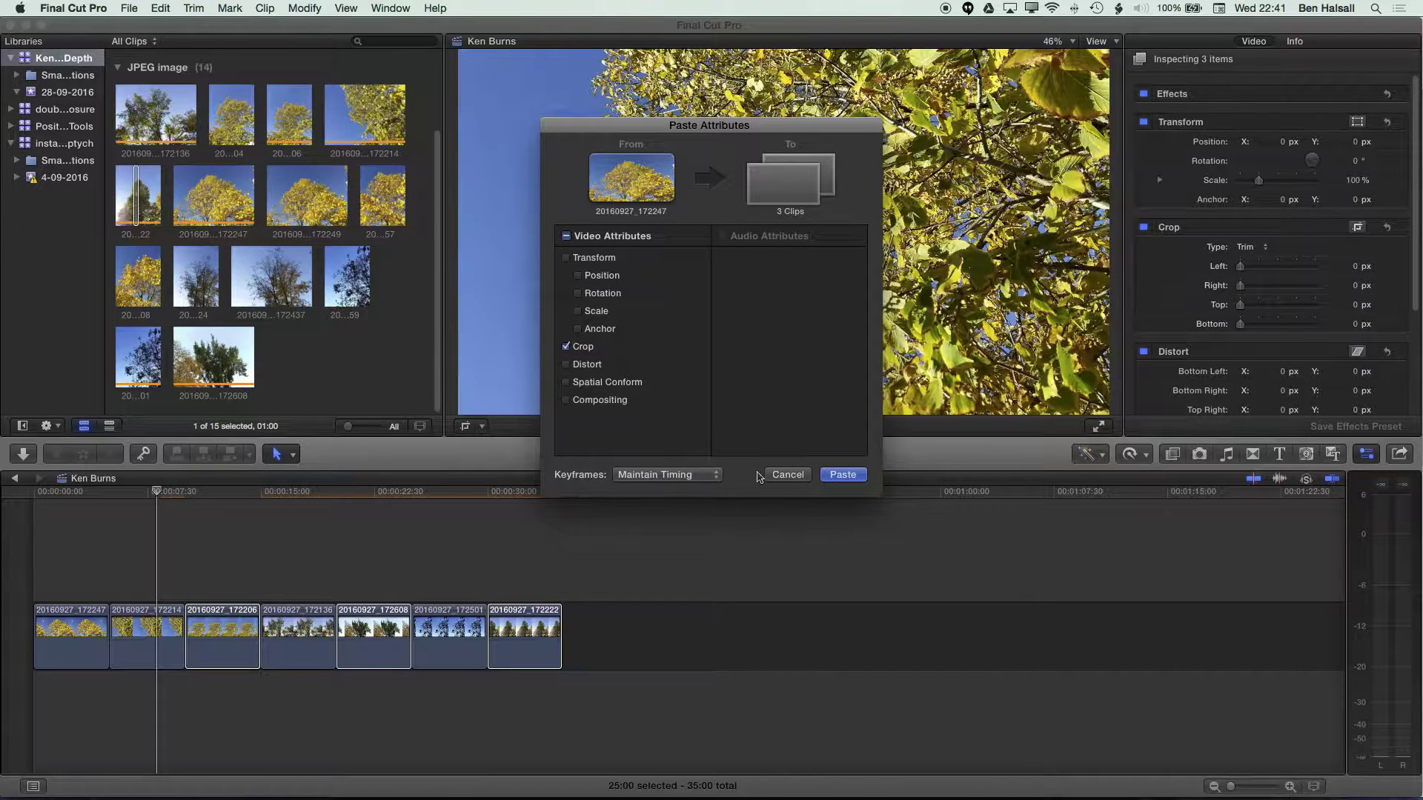
left_click(842, 475)
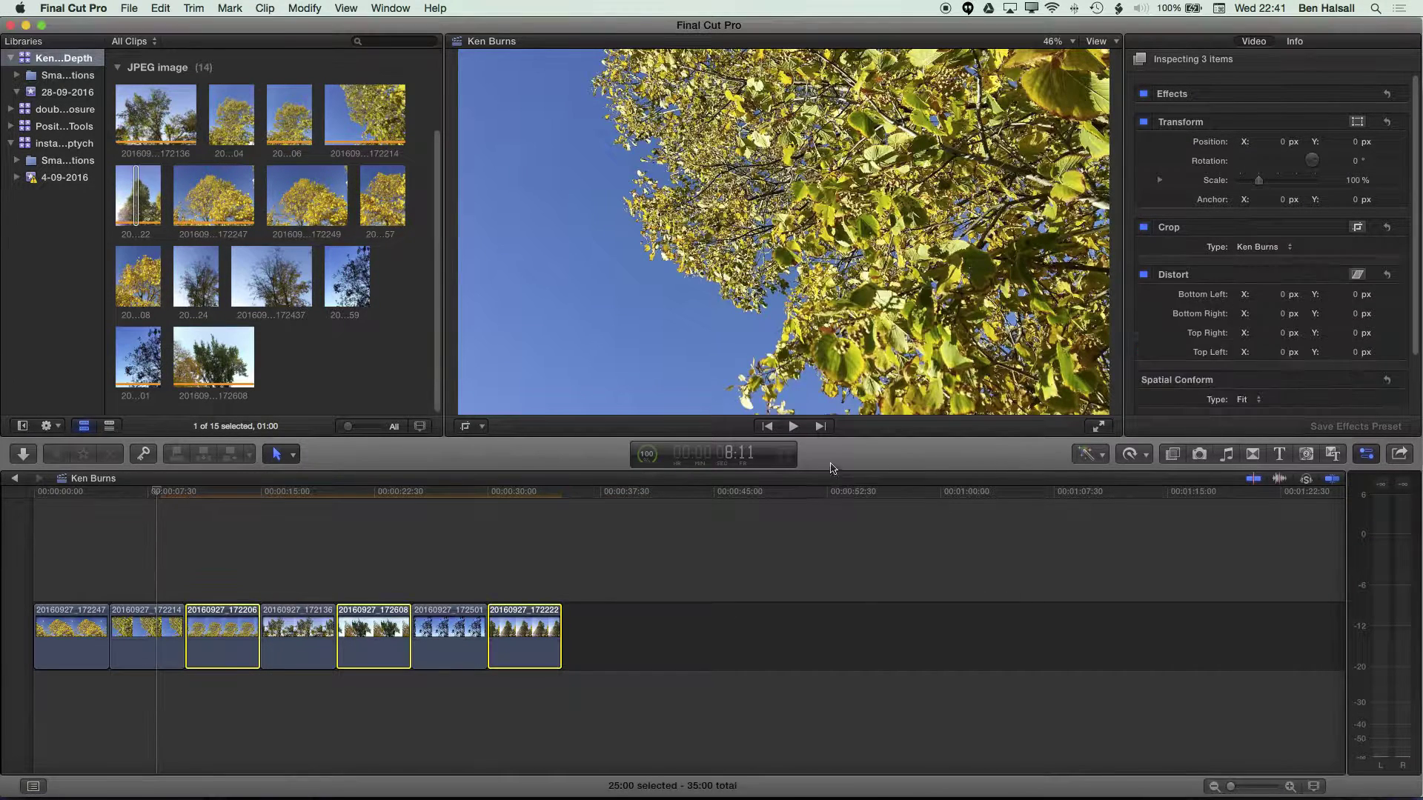
left_click_drag(209, 496, 508, 497)
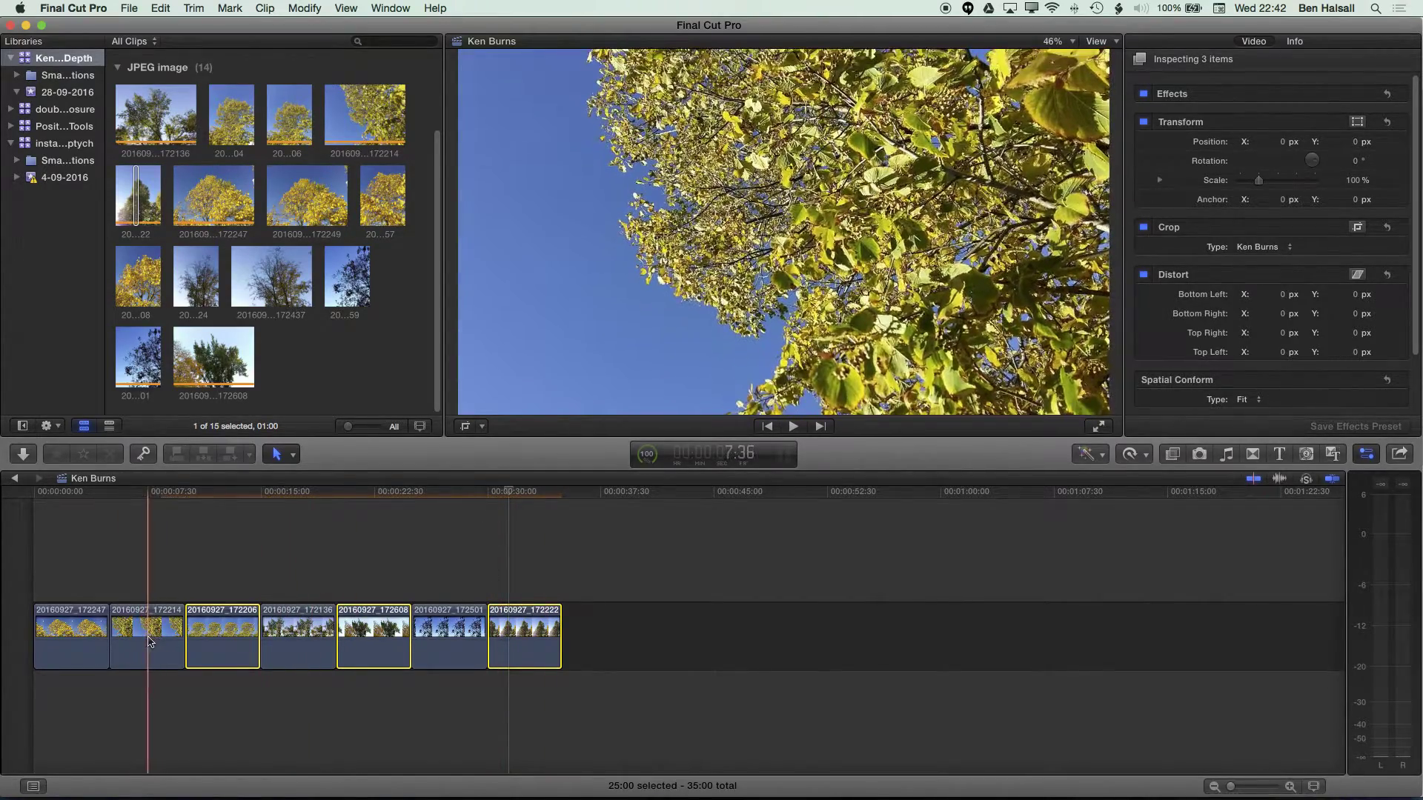
Step: Copy the second clip and paste only its Crop attribute onto clips 20160927_172136 and 20160927_172501, and check the pasted movement
left_click(162, 640)
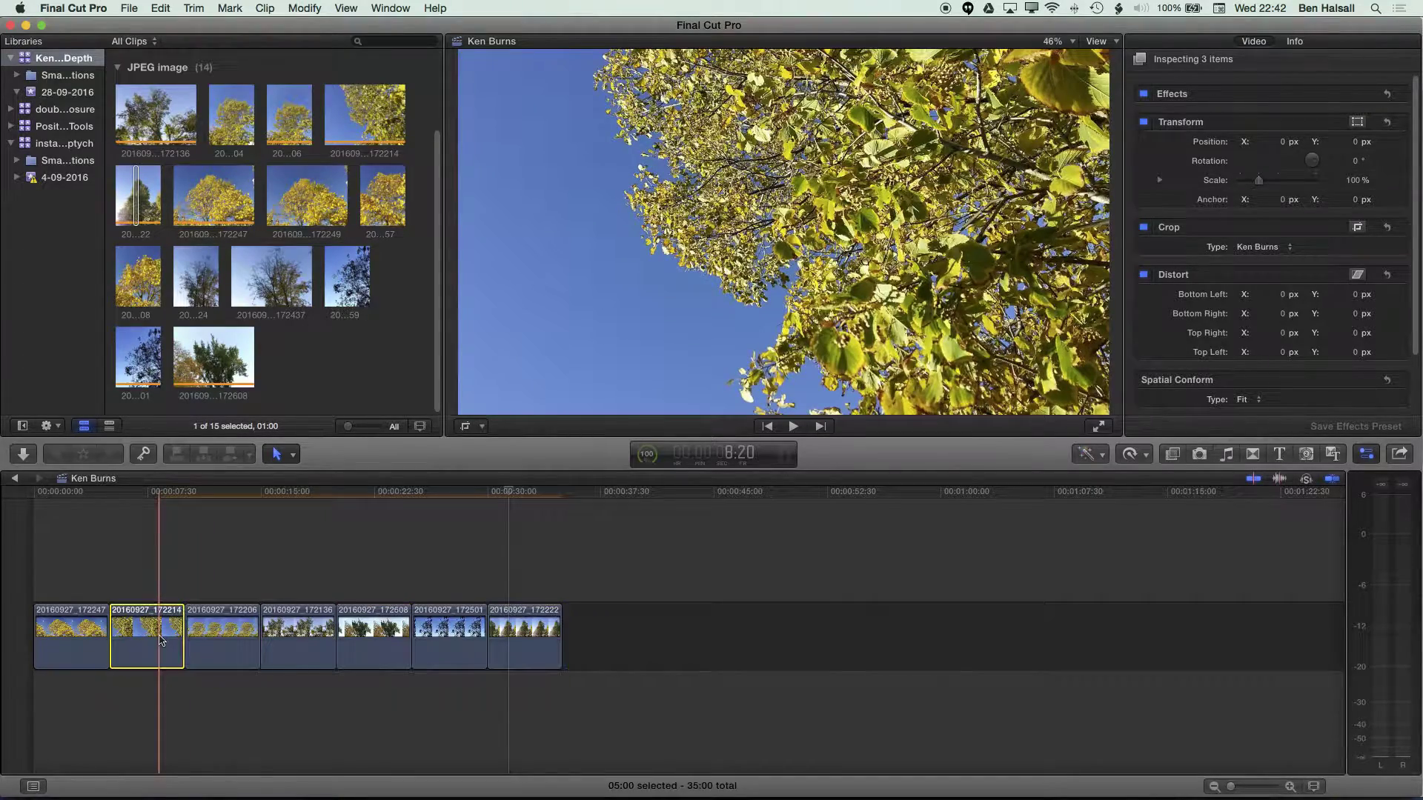
left_click(160, 8)
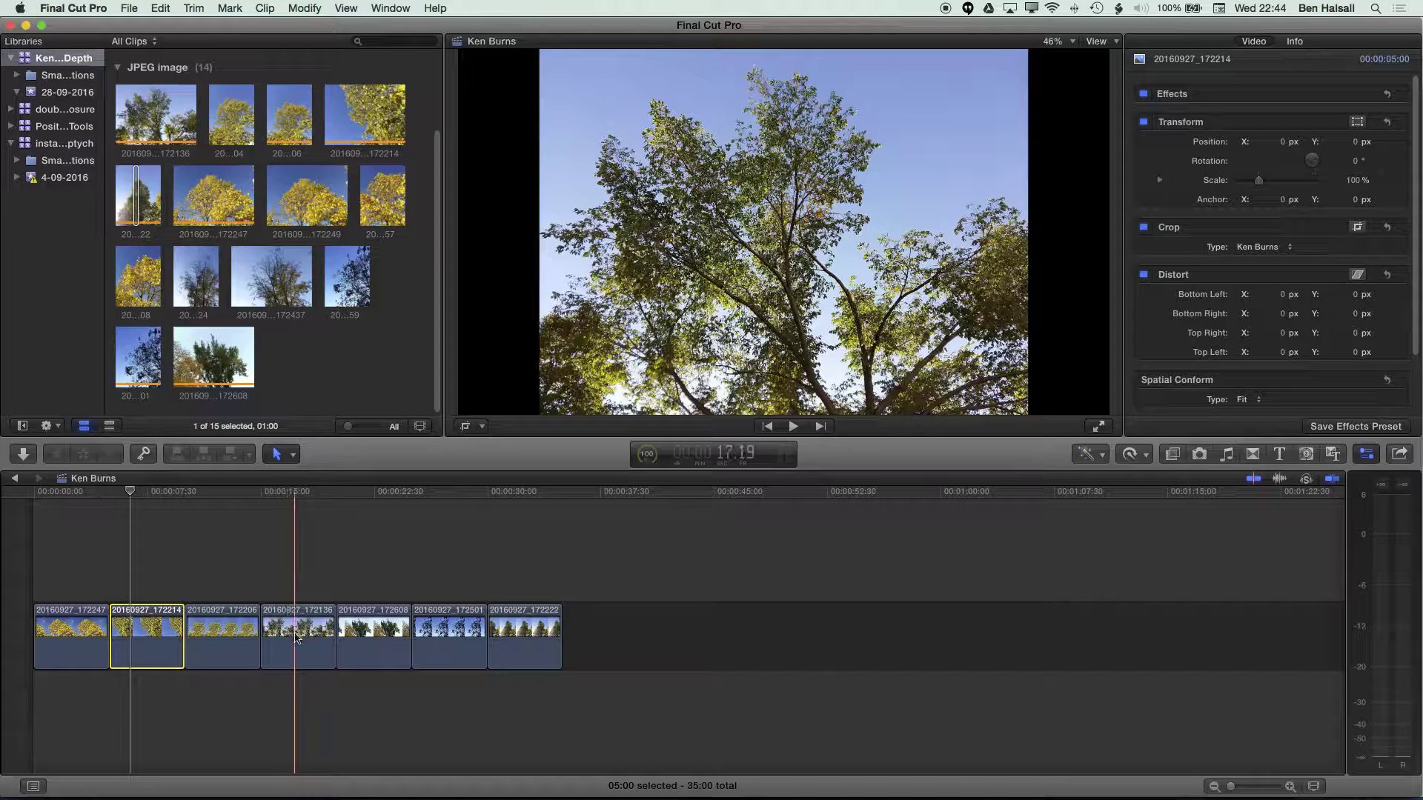
left_click(291, 631)
left_click(455, 641, "super")
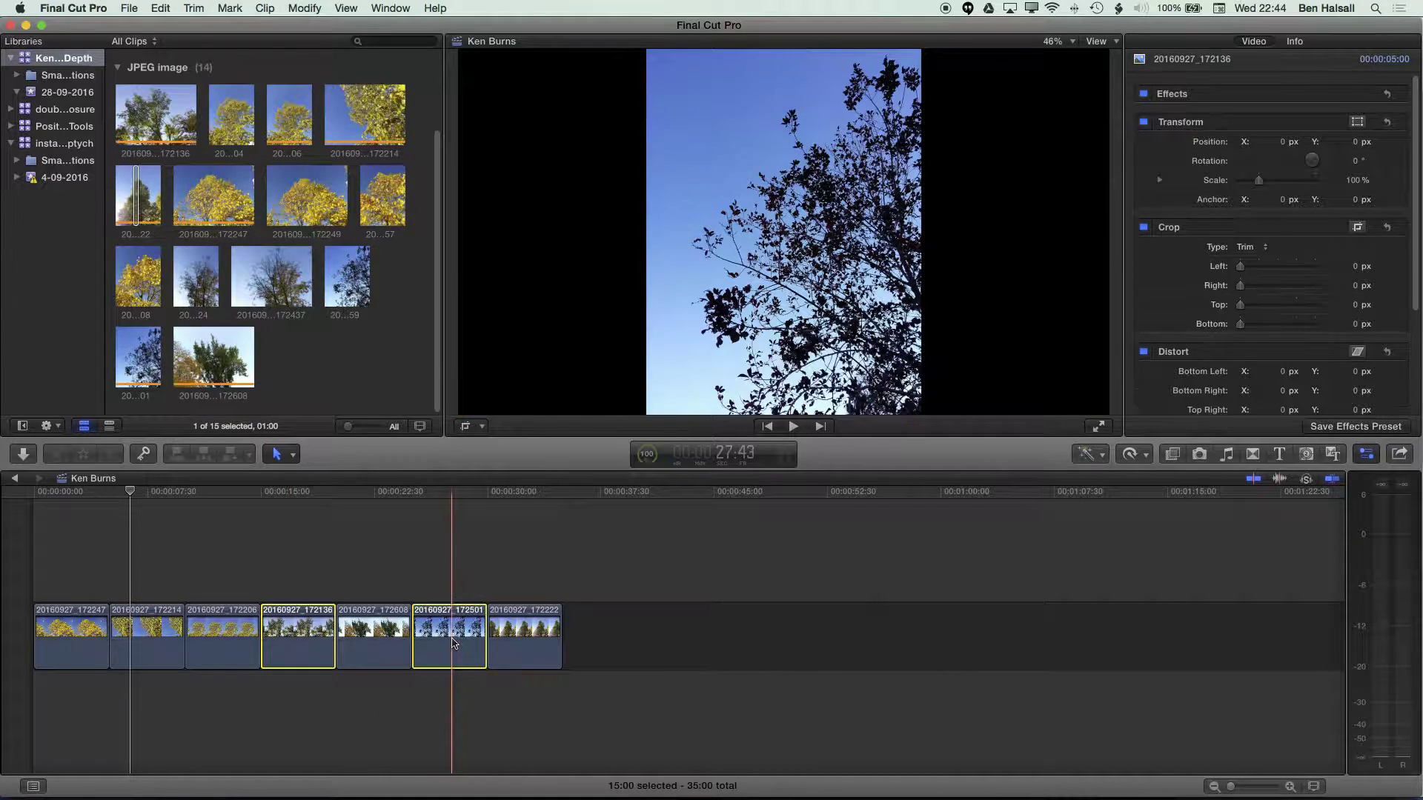
left_click(161, 9)
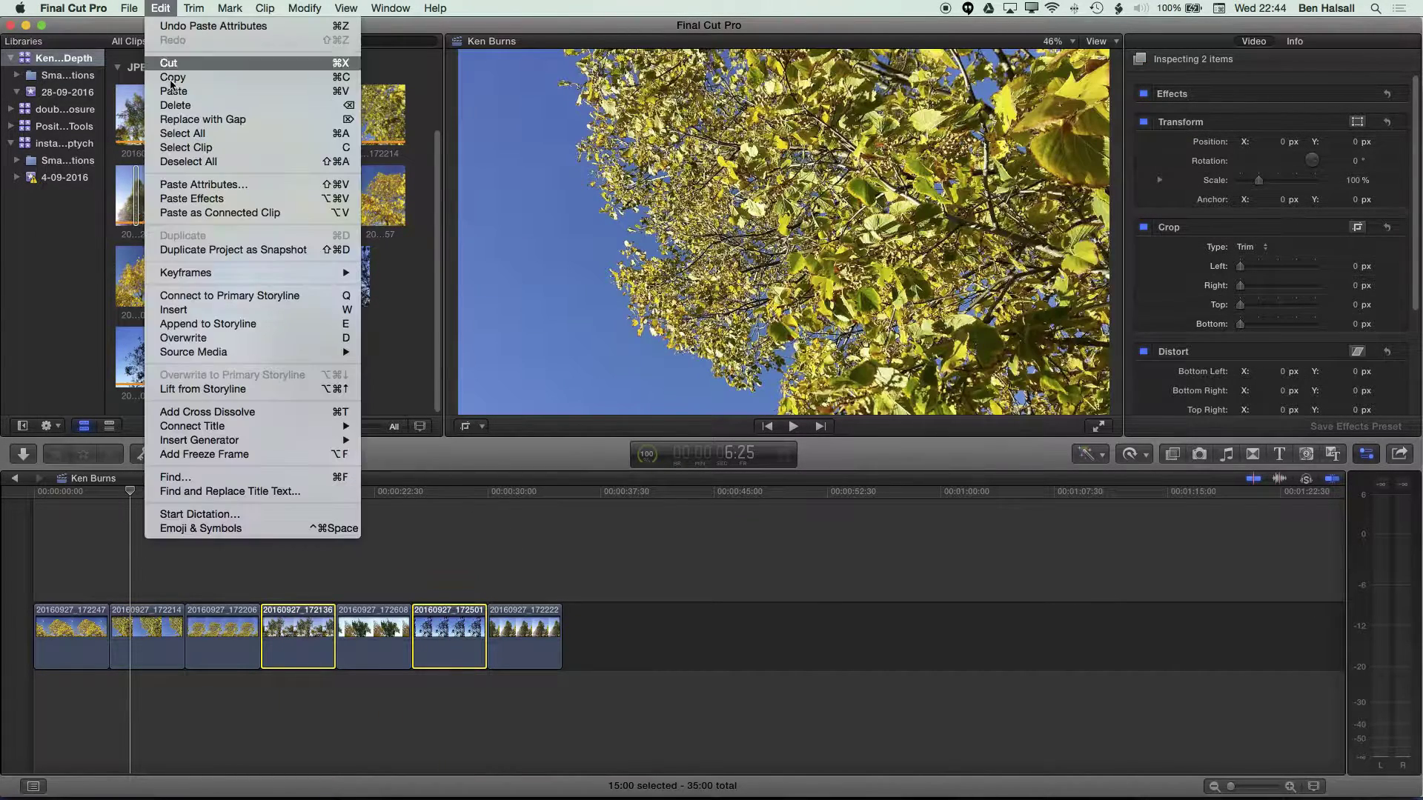
left_click(165, 180)
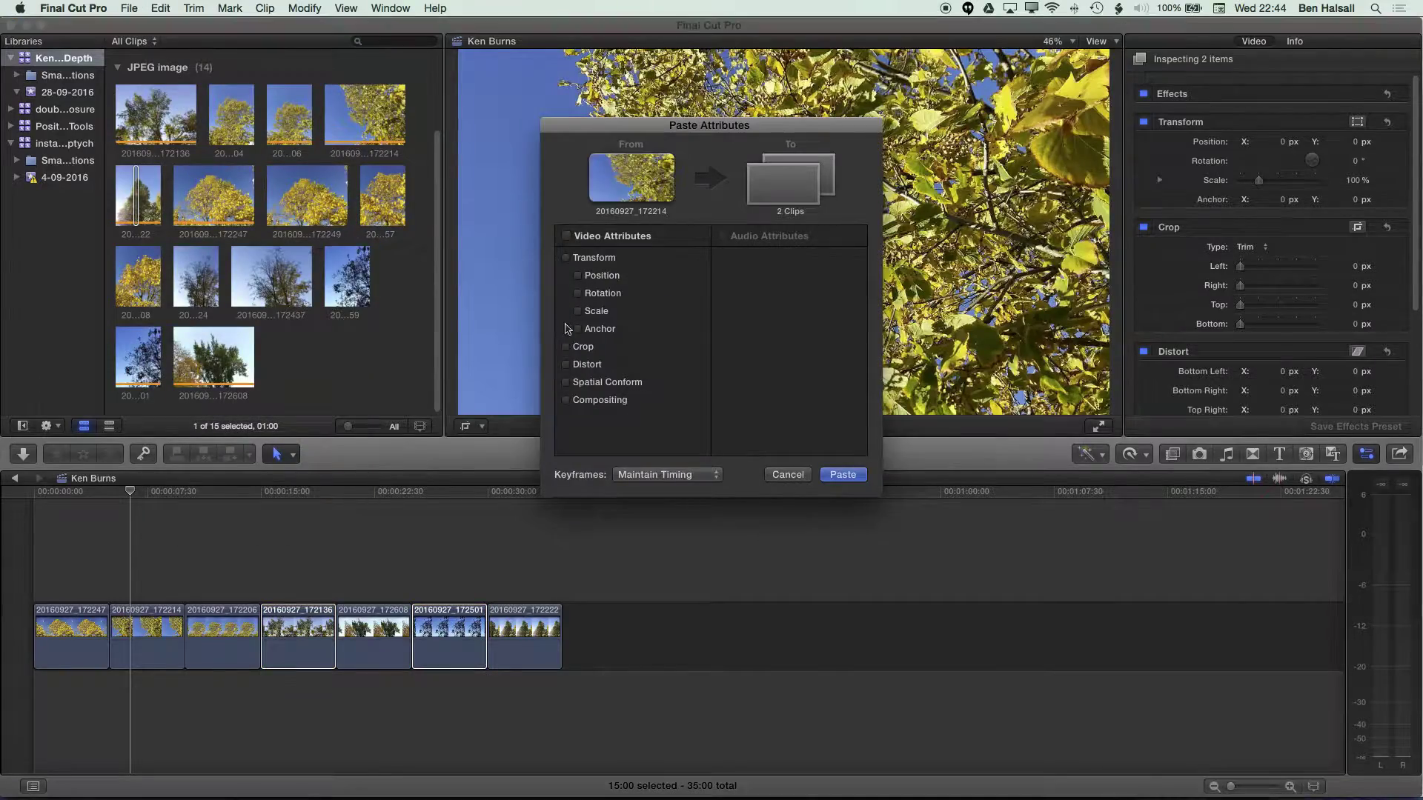
left_click(842, 474)
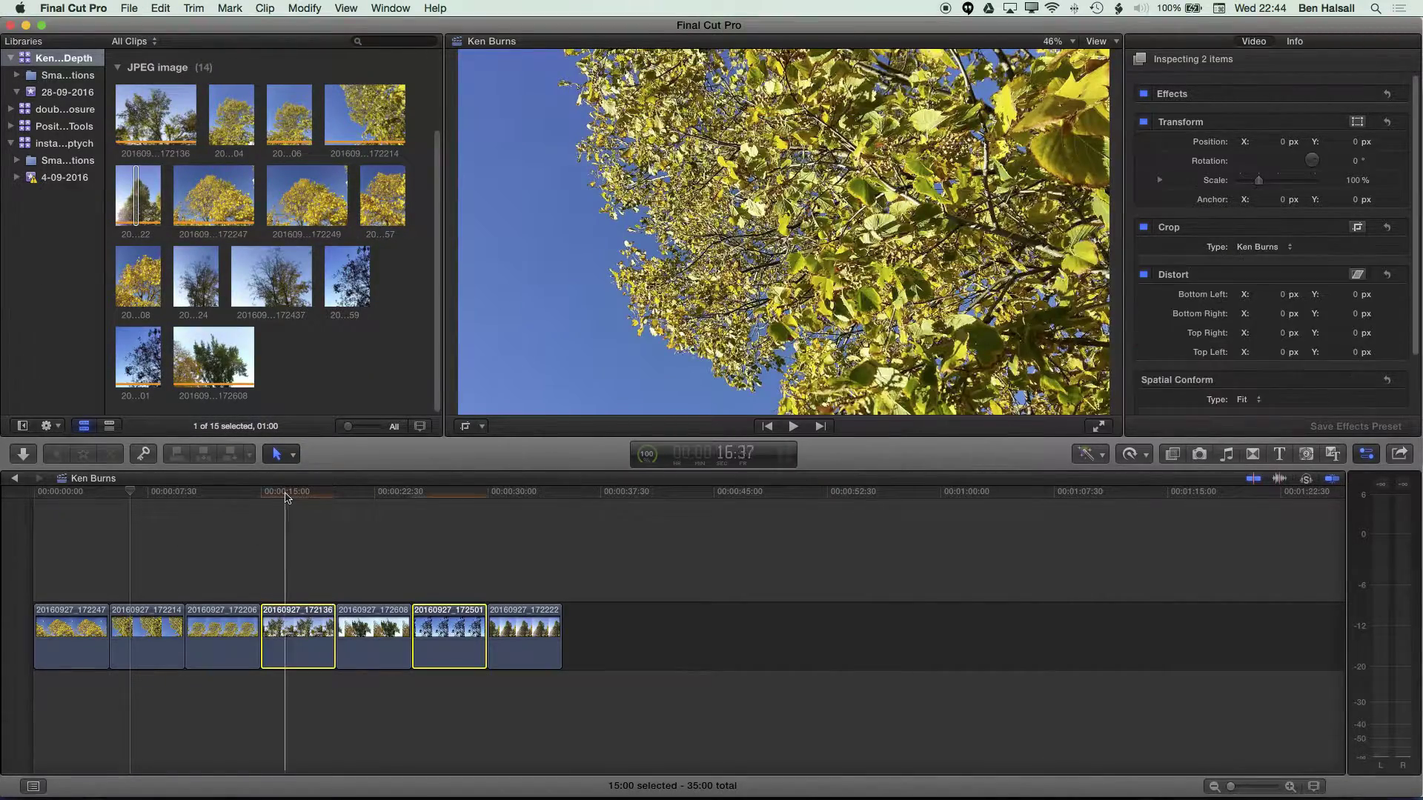
left_click(298, 492)
left_click(433, 492)
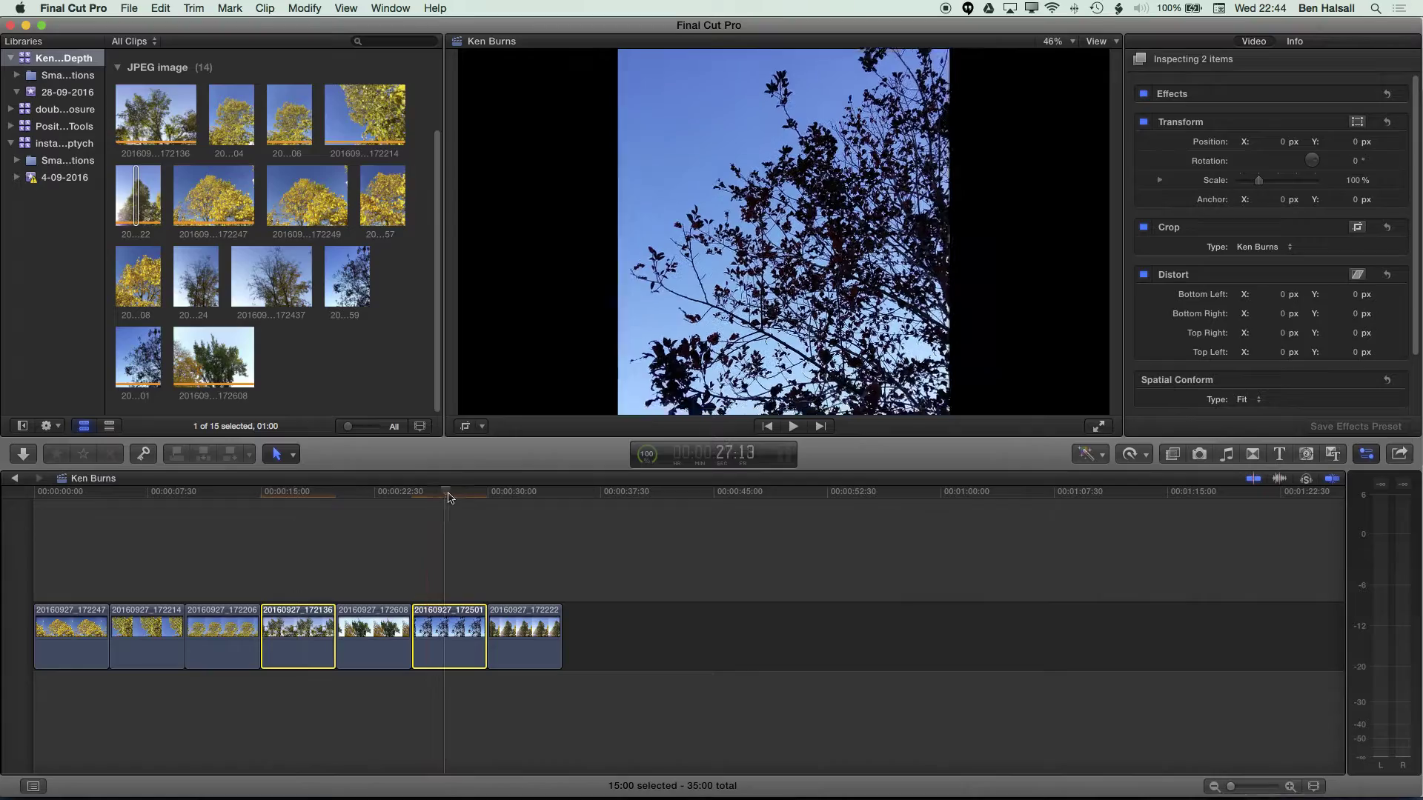
left_click(389, 495)
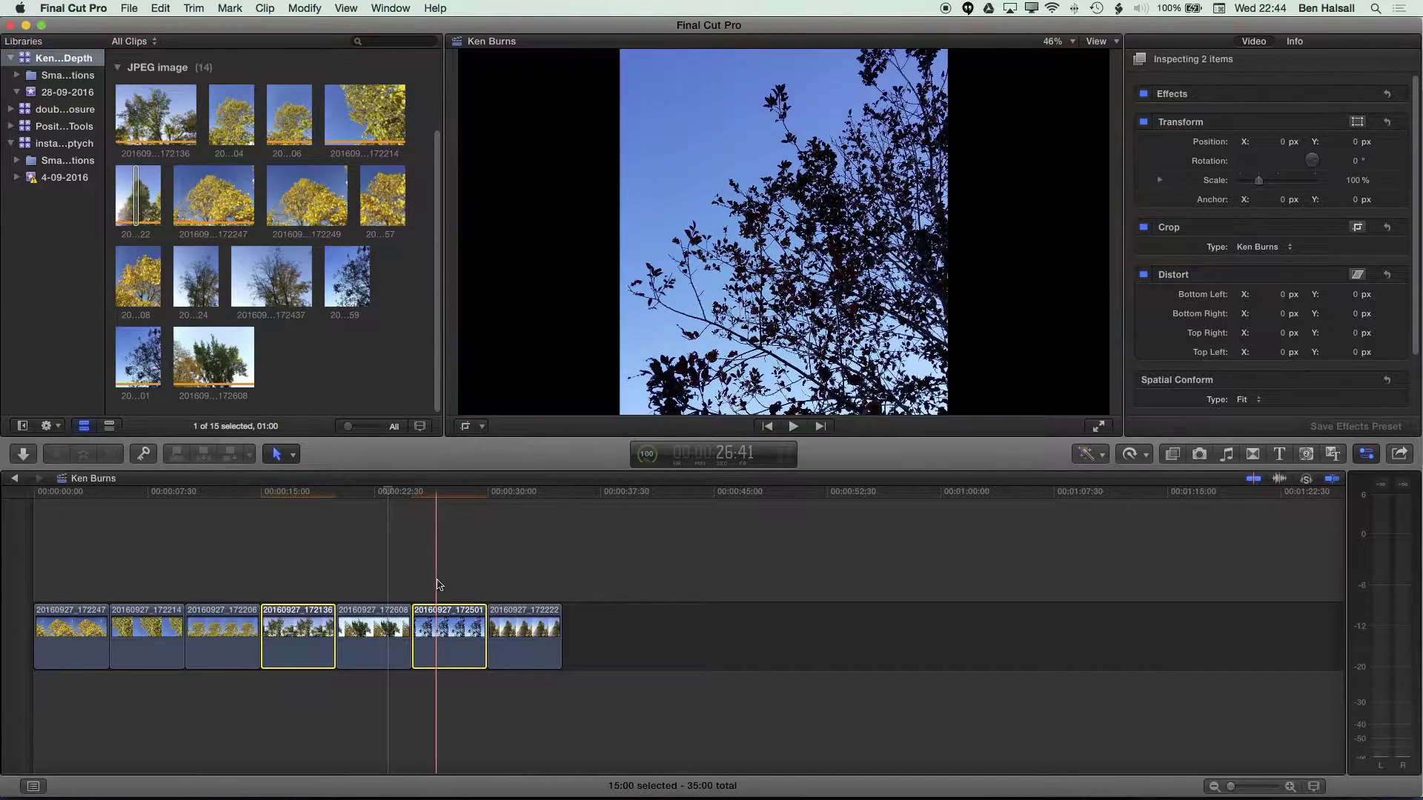
Step: Show the Ken Burns framing of clip 20160927_172501 and reset its Crop settings
left_click(438, 635)
left_click(465, 427)
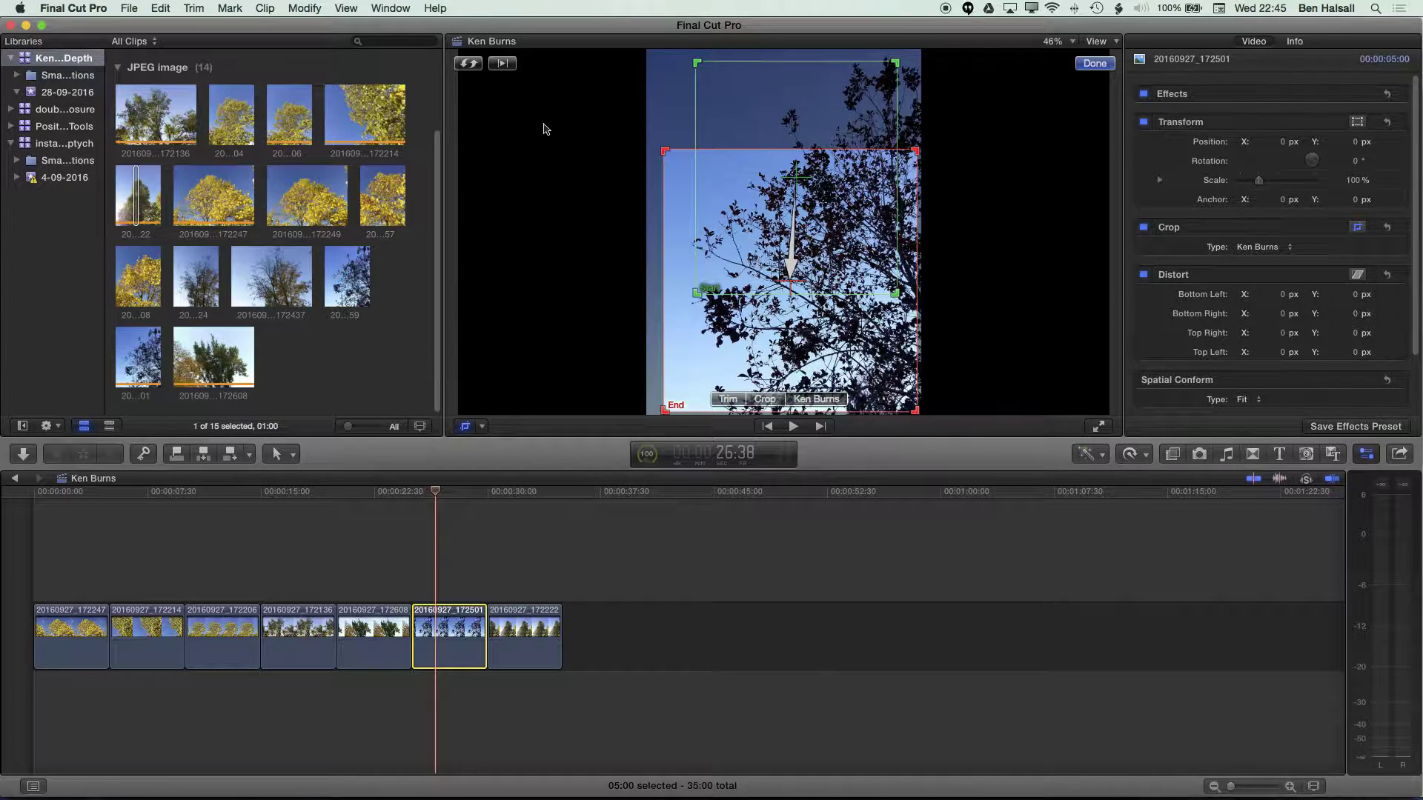
left_click(390, 8)
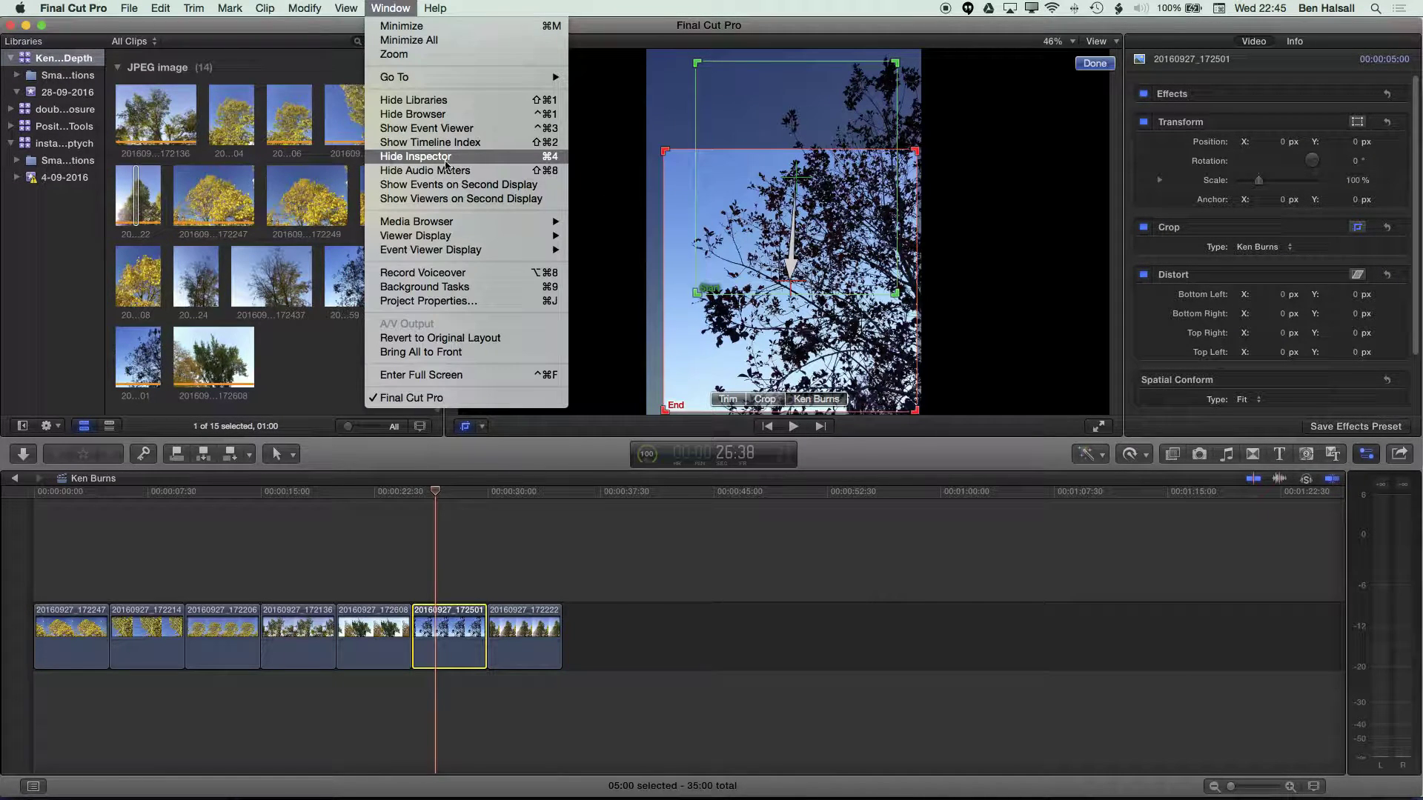
left_click(1195, 45)
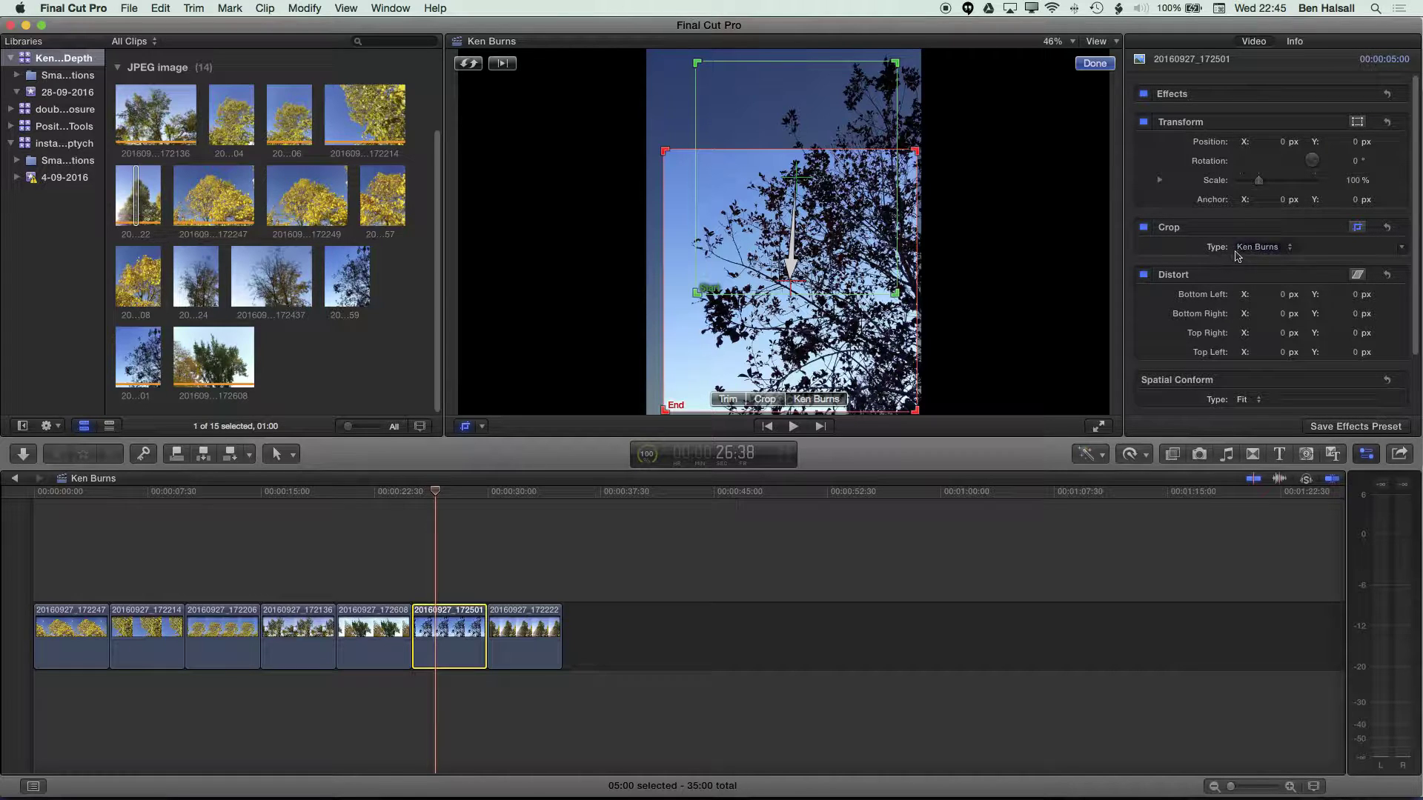
left_click(1389, 231)
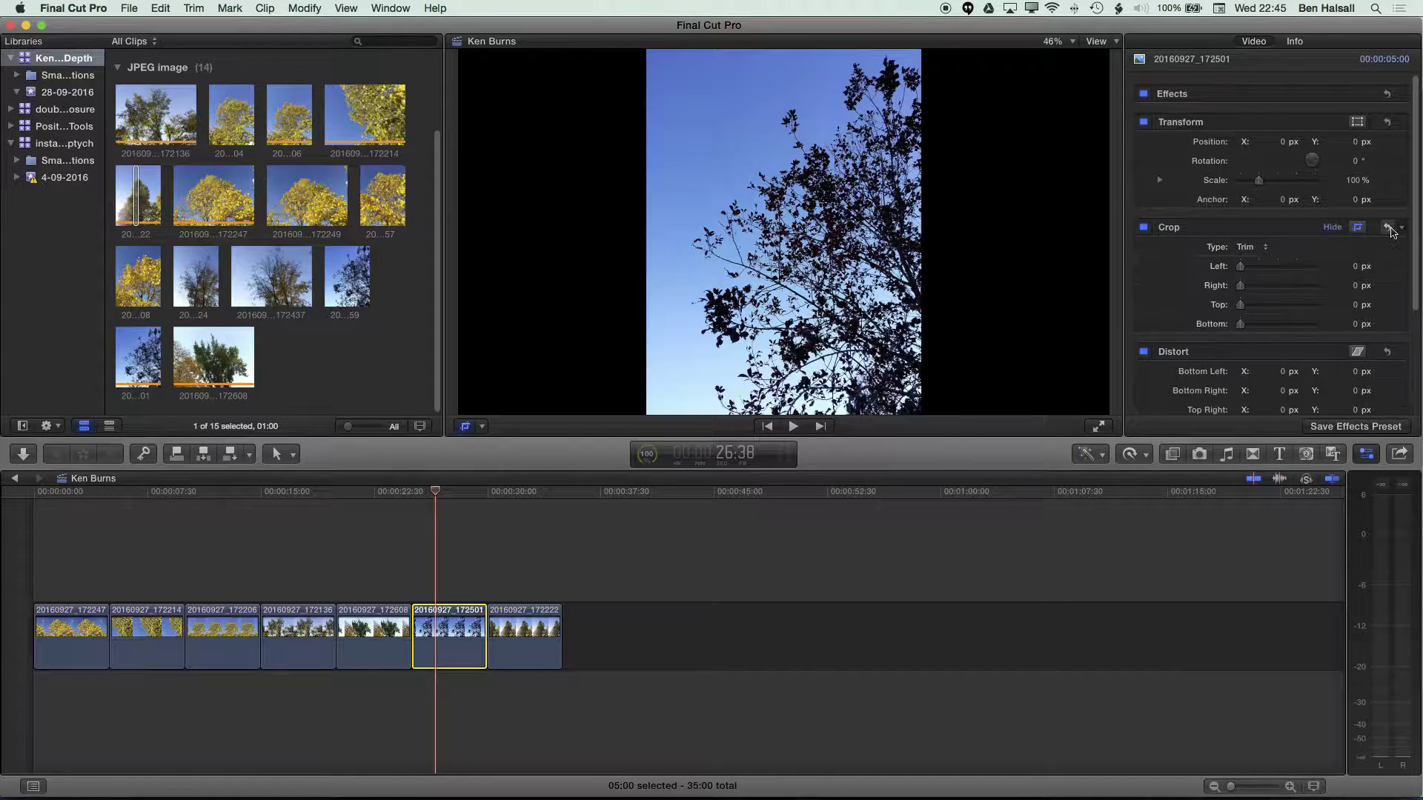
Step: Apply a fresh Ken Burns crop to clip 20160927_172501 with the lower frame as start and the upper as end, and preview the movement
left_click(472, 426)
left_click(467, 427)
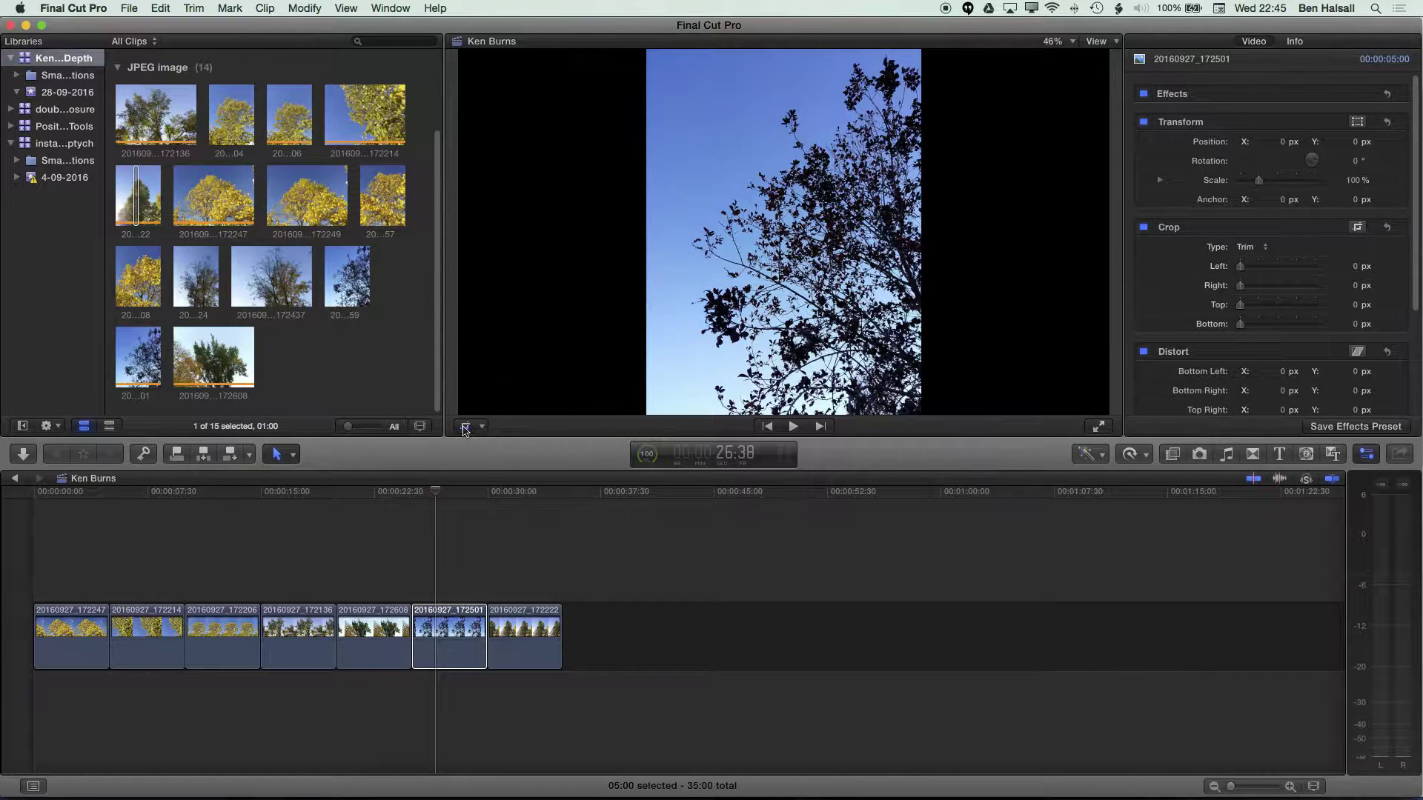
left_click(466, 428)
left_click(814, 400)
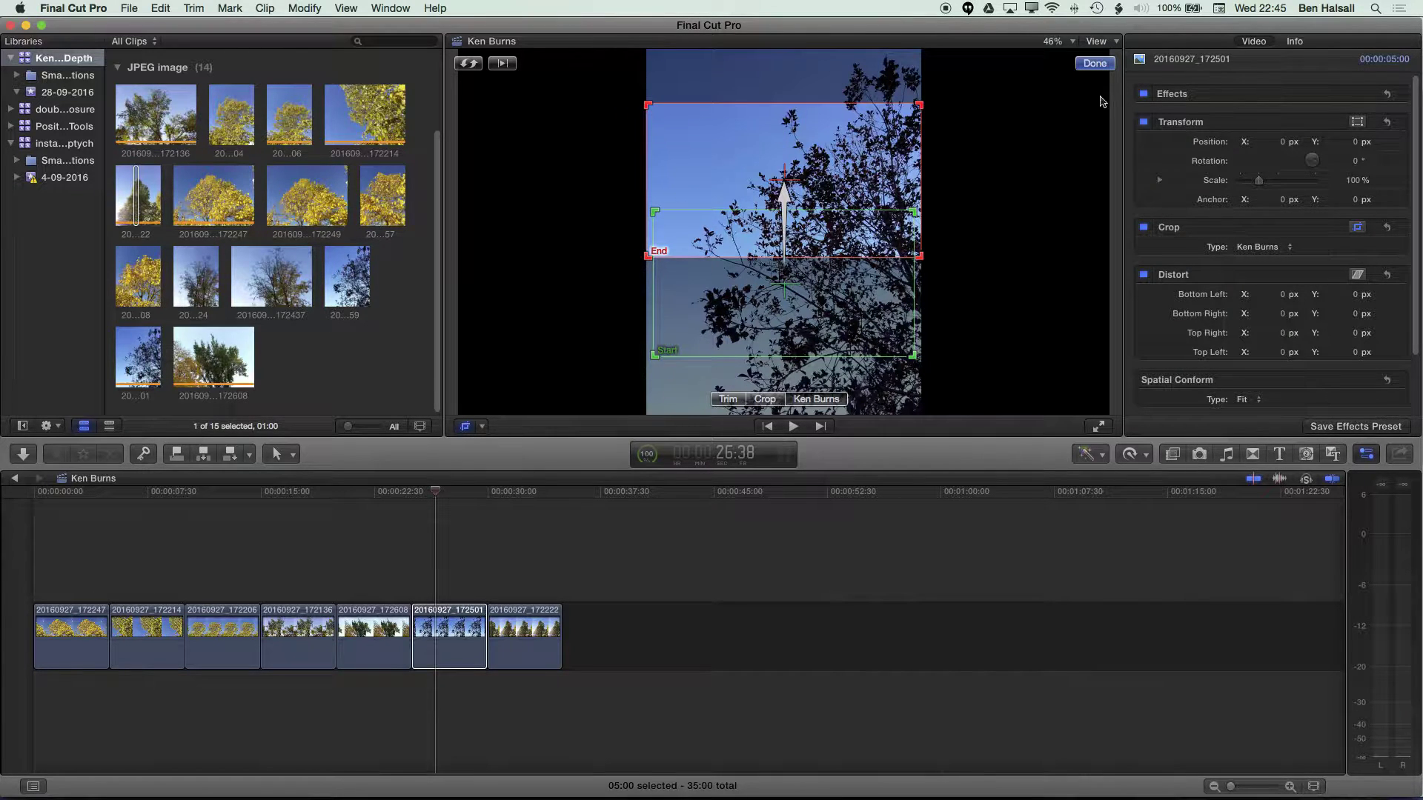
left_click(1094, 63)
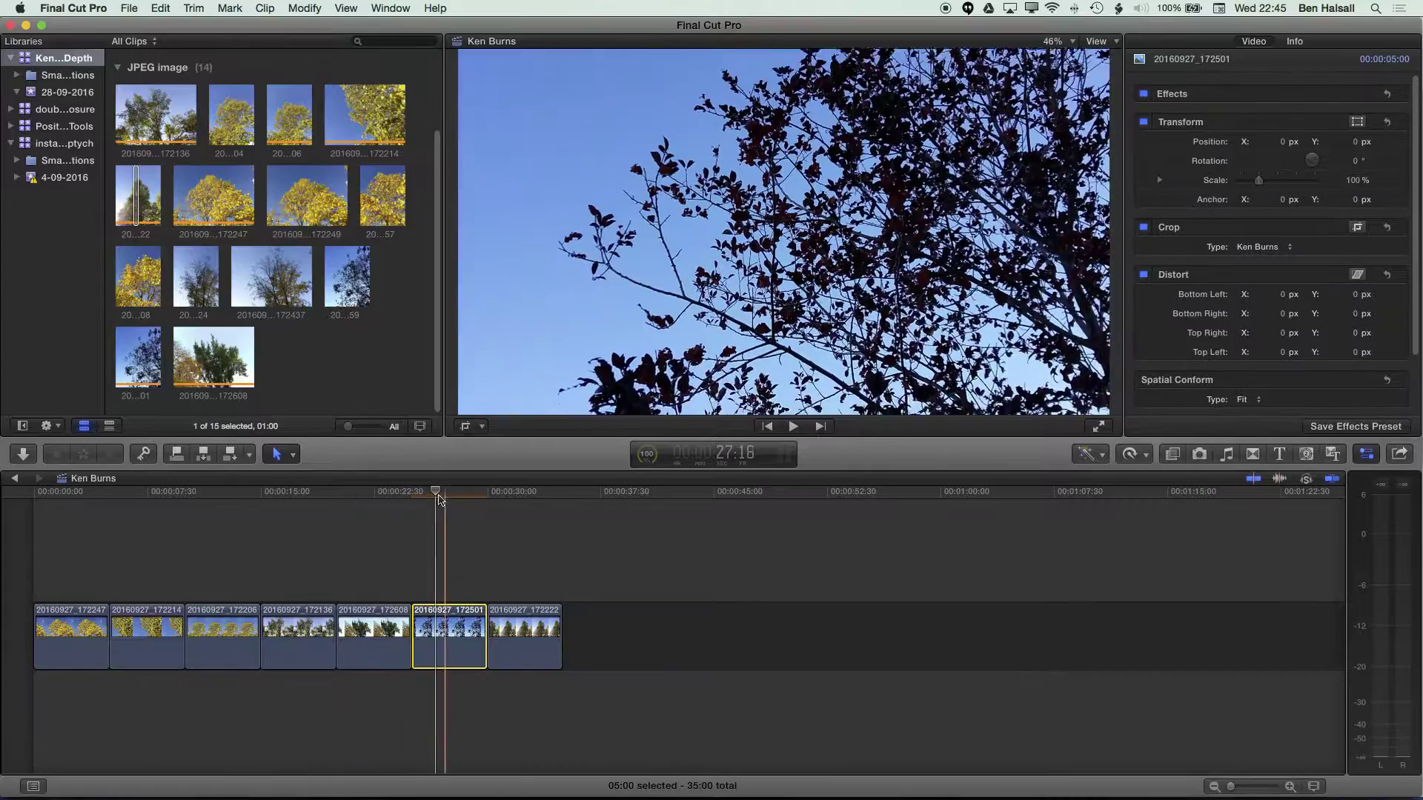
left_click(455, 501)
Step: Reset the crop of clip 20160927_172222 and apply a new Ken Burns move with its start and end frames swapped
left_click(521, 512)
left_click(523, 628)
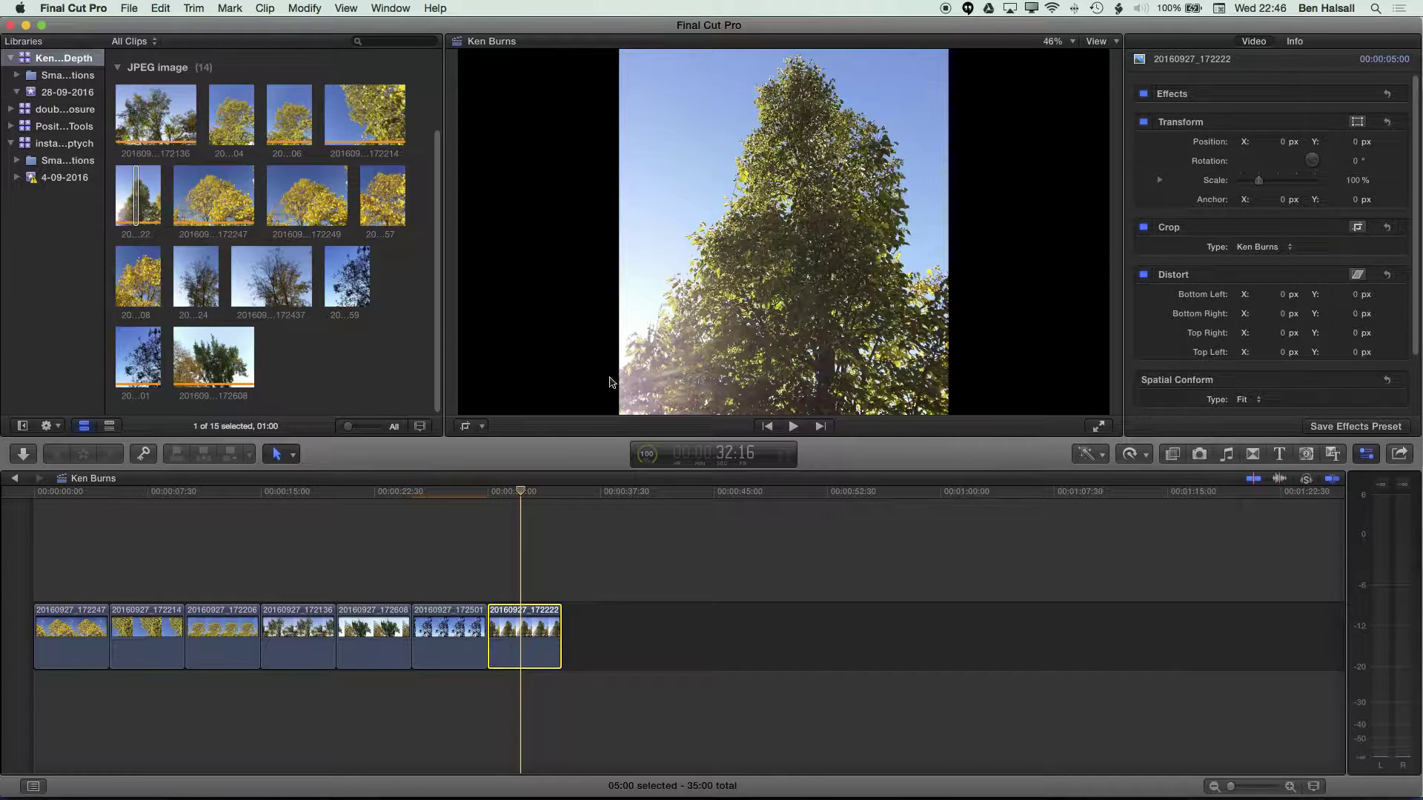
left_click(1387, 228)
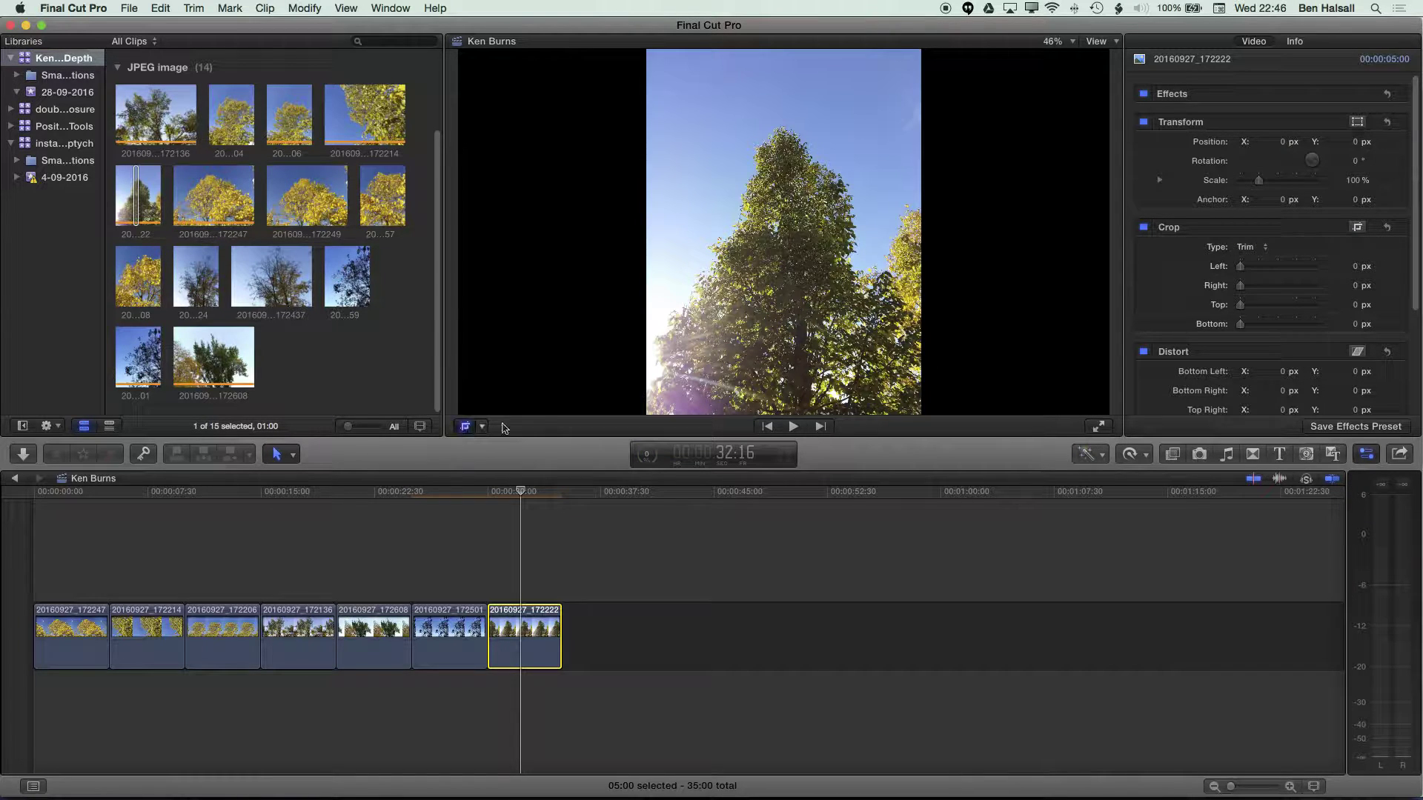
left_click(820, 400)
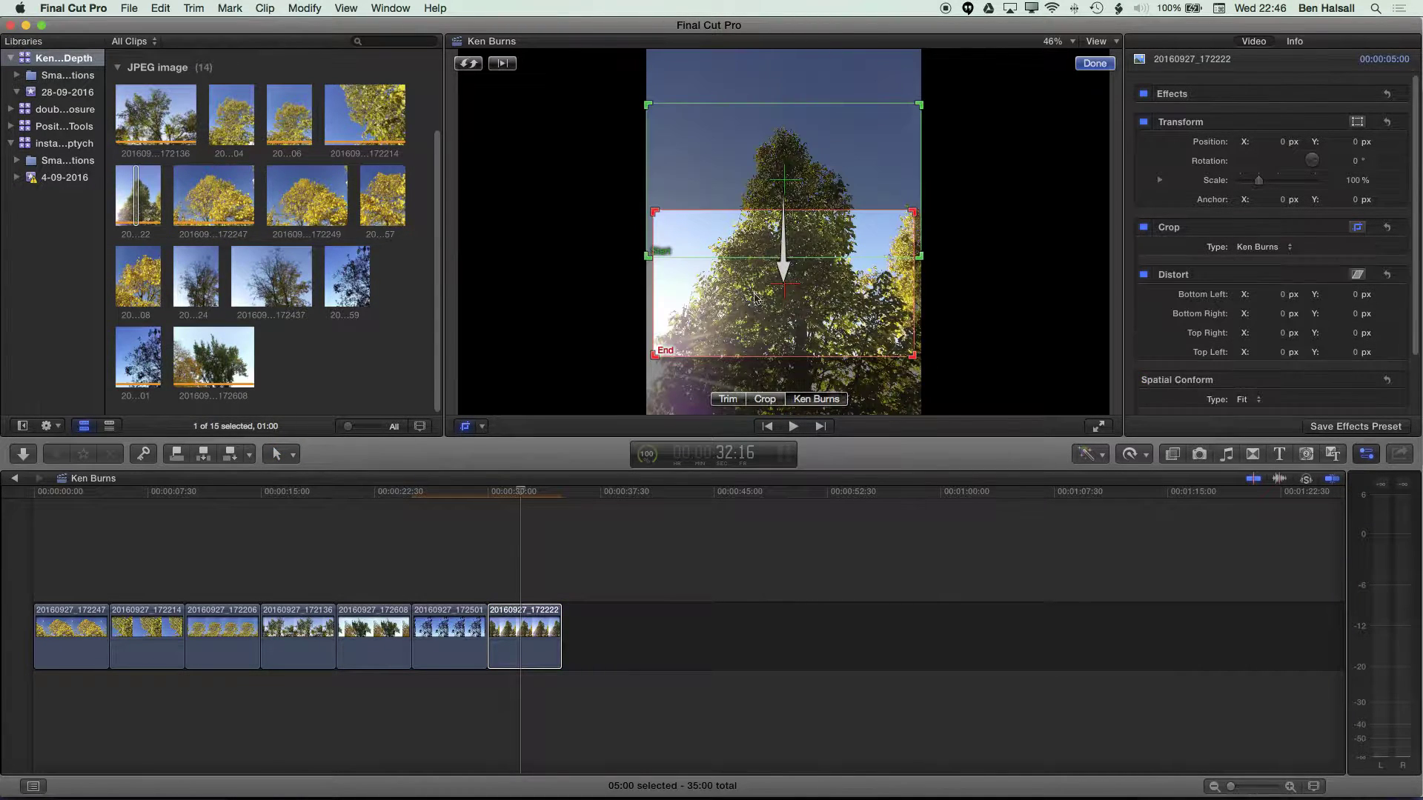
left_click(470, 65)
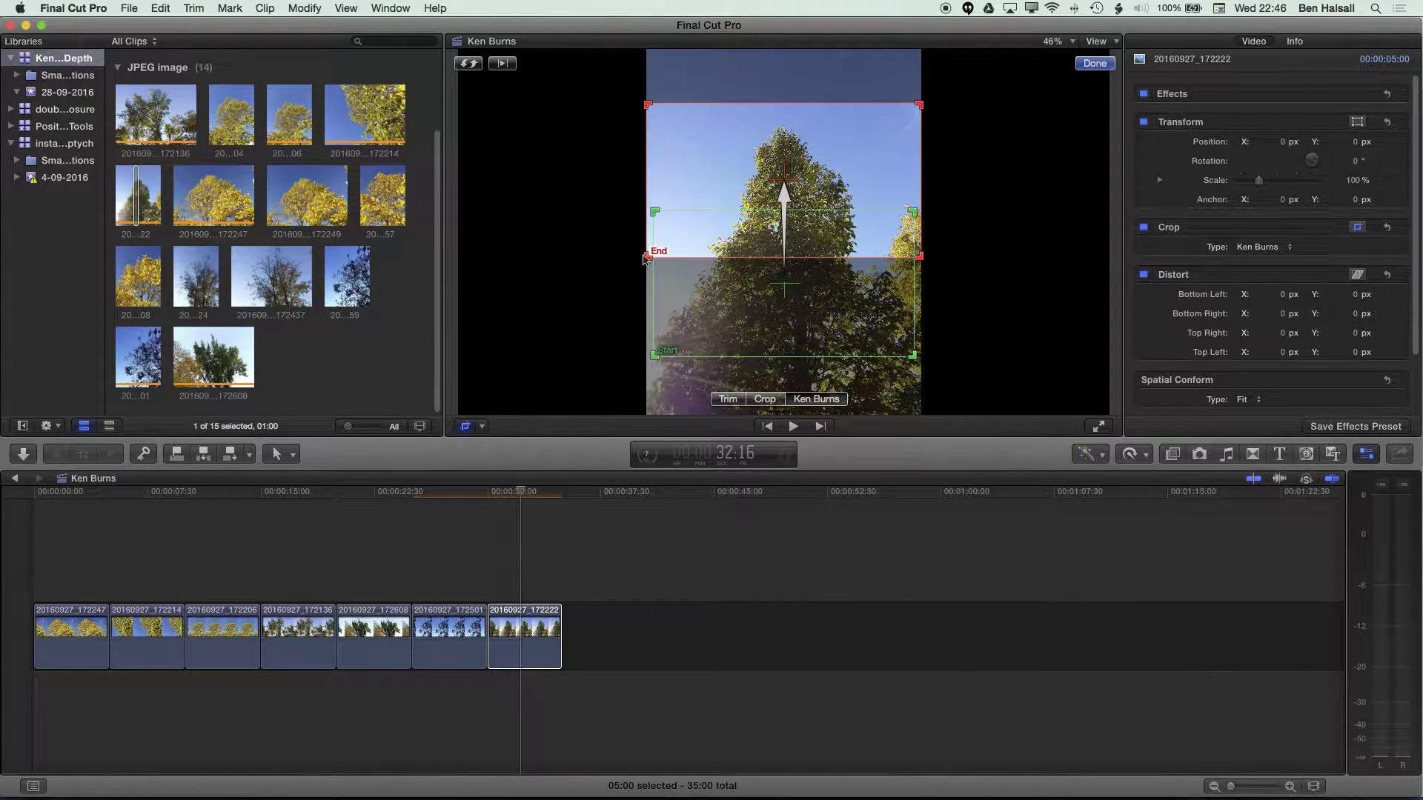
Step: Shrink the Ken Burns end frame of clip 20160927_172222 around the treetop and finish the crop edit
left_click_drag(655, 257, 681, 243)
left_click_drag(921, 106, 890, 121)
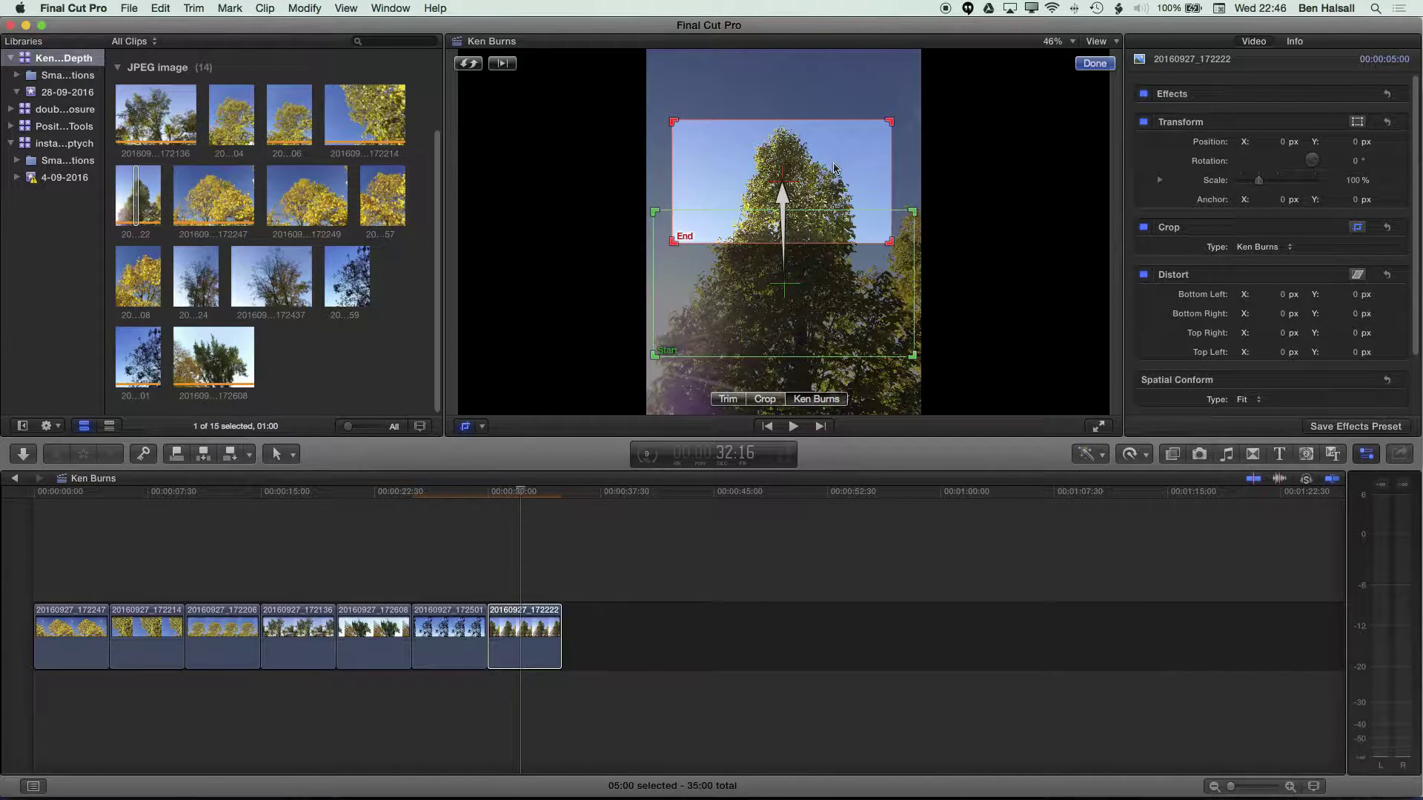
left_click(1092, 64)
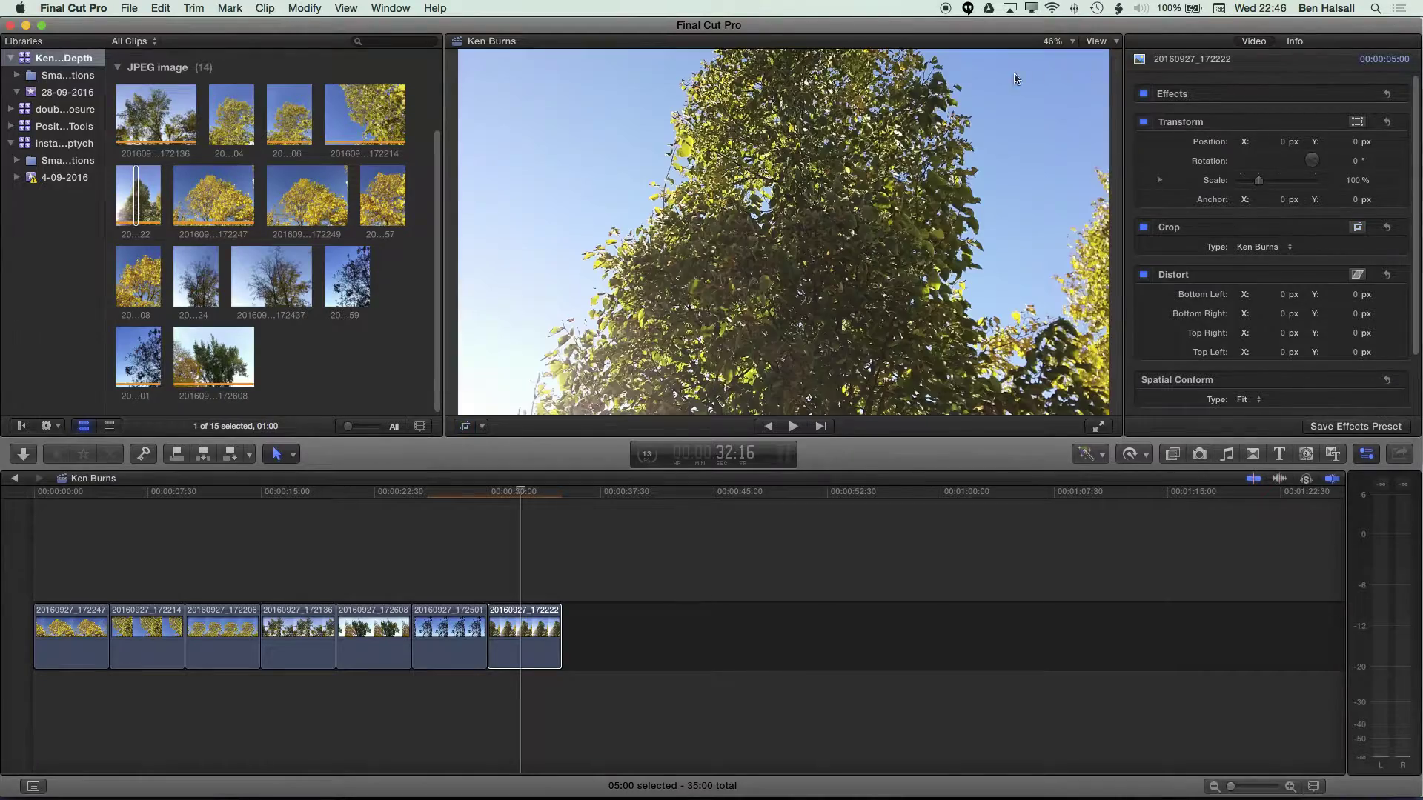
Step: Play the sequence from the beginning into the third clip to check the Ken Burns framing
key("Home")
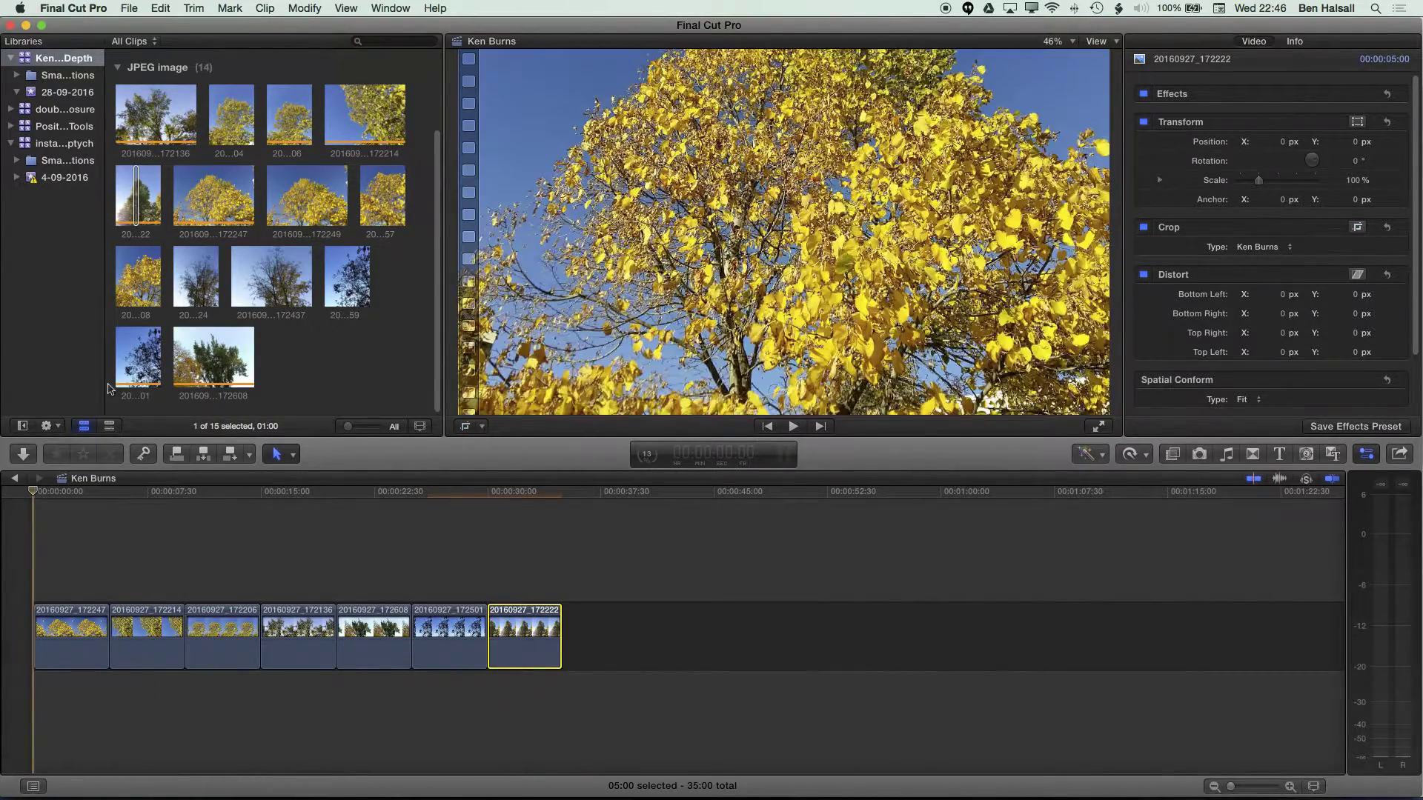
key("space")
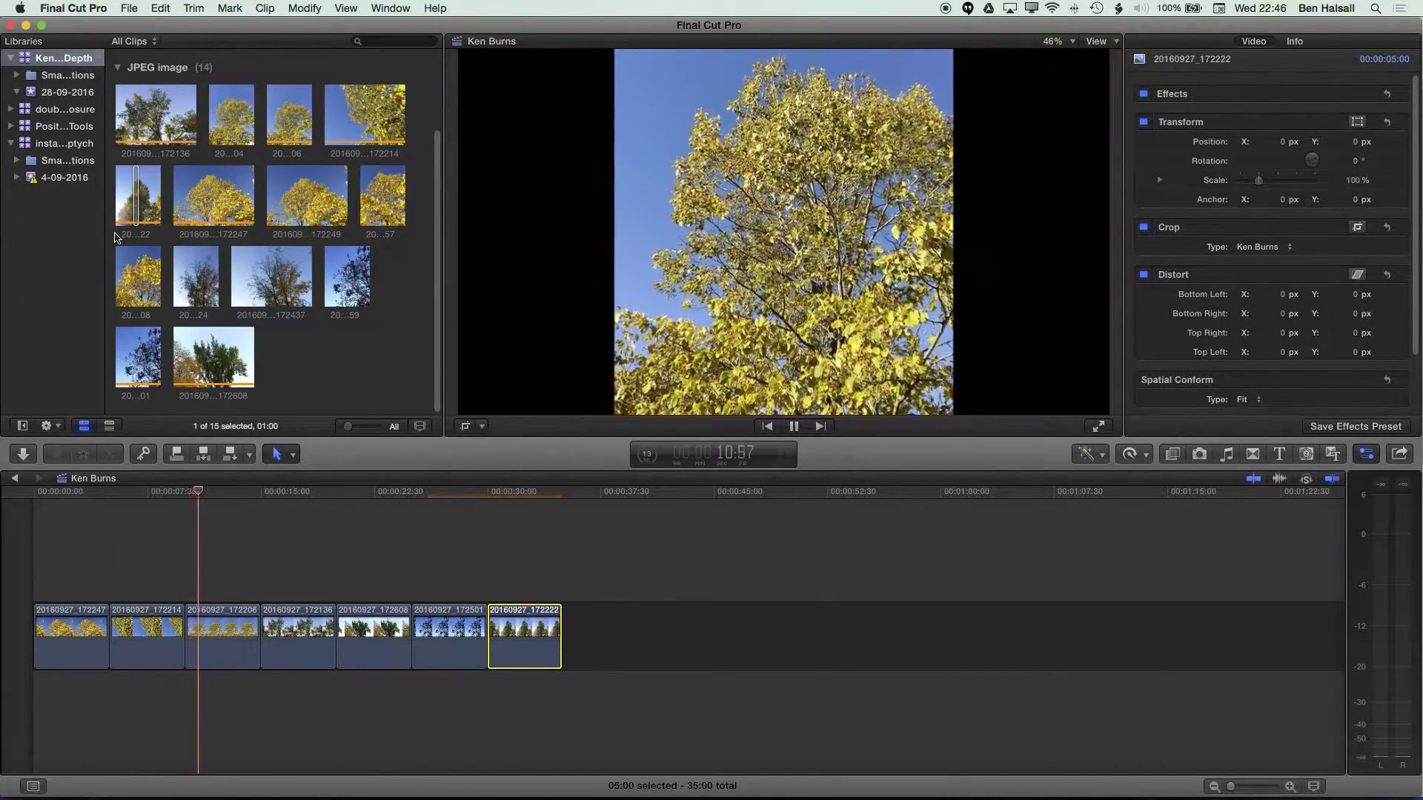
key("space")
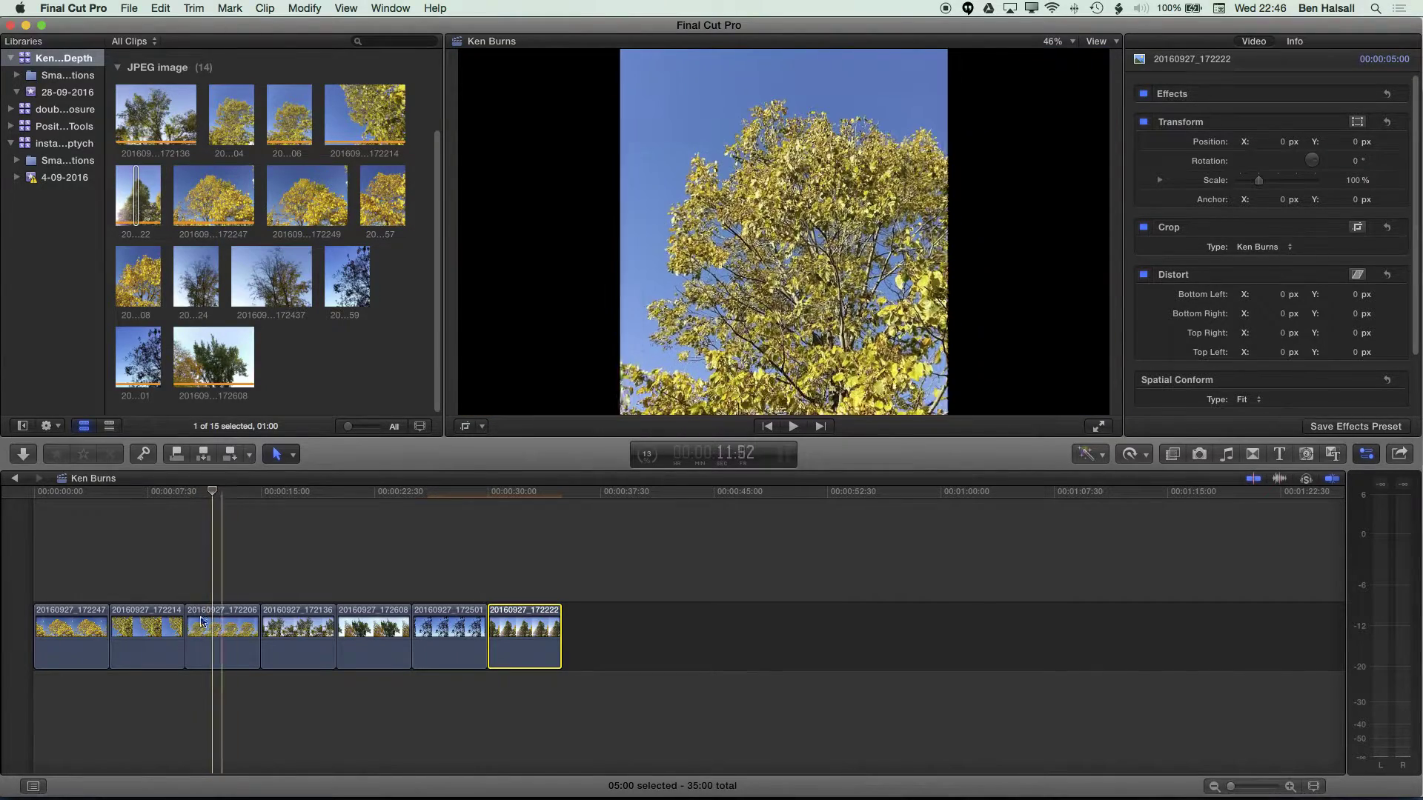
Step: Reset the crop of clip 20160927_172206, apply the default Ken Burns move to it, and return the playhead to the first clip
left_click(218, 632)
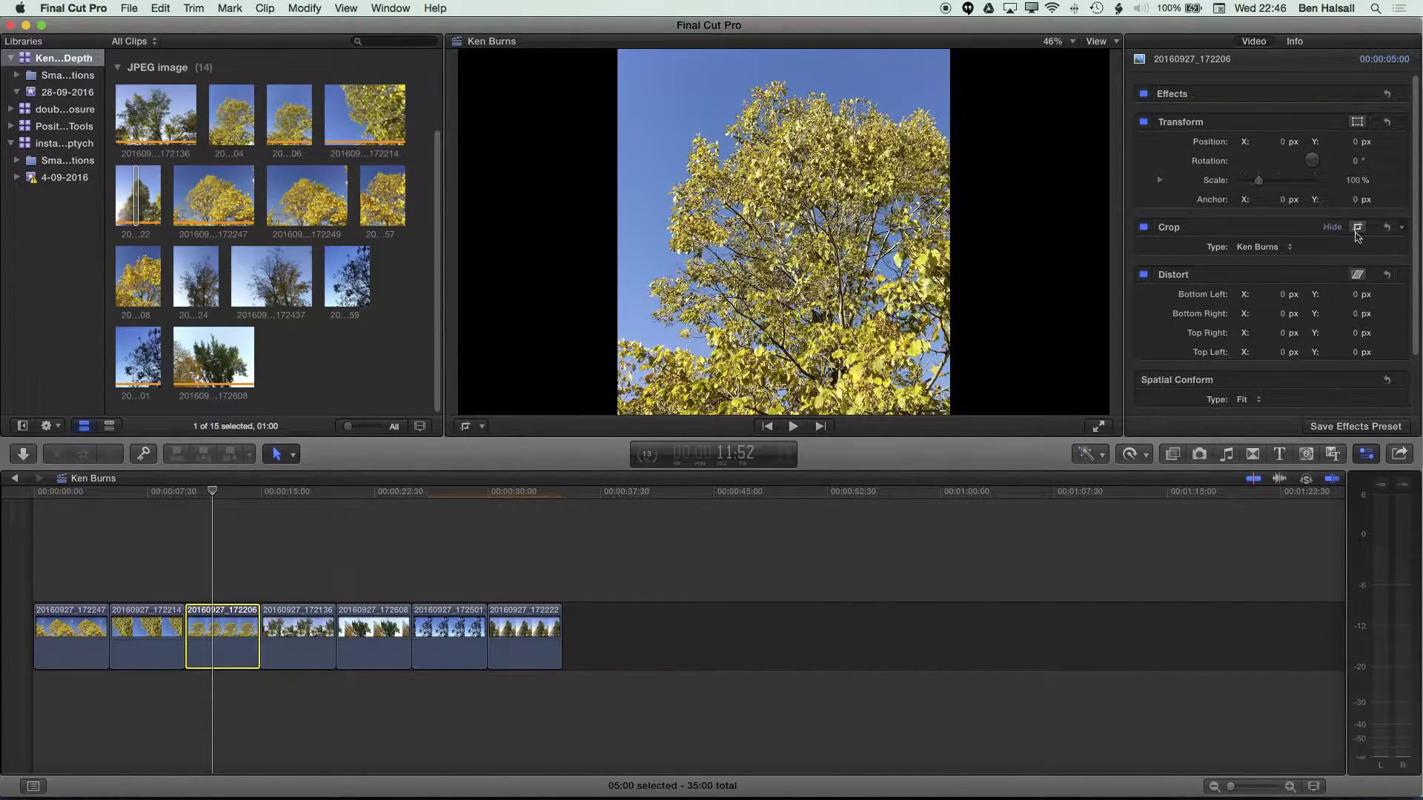
left_click(1387, 228)
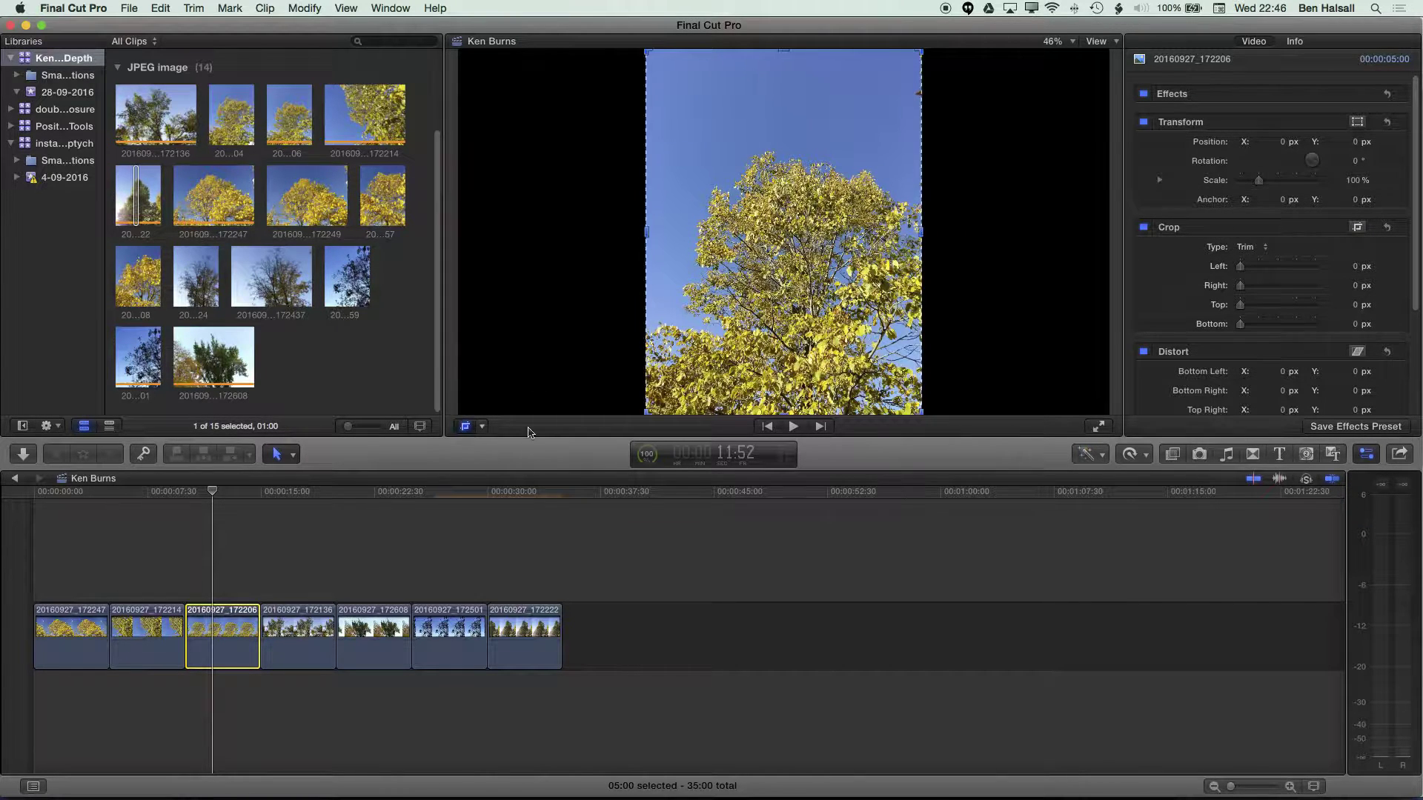
left_click(466, 426)
left_click(815, 399)
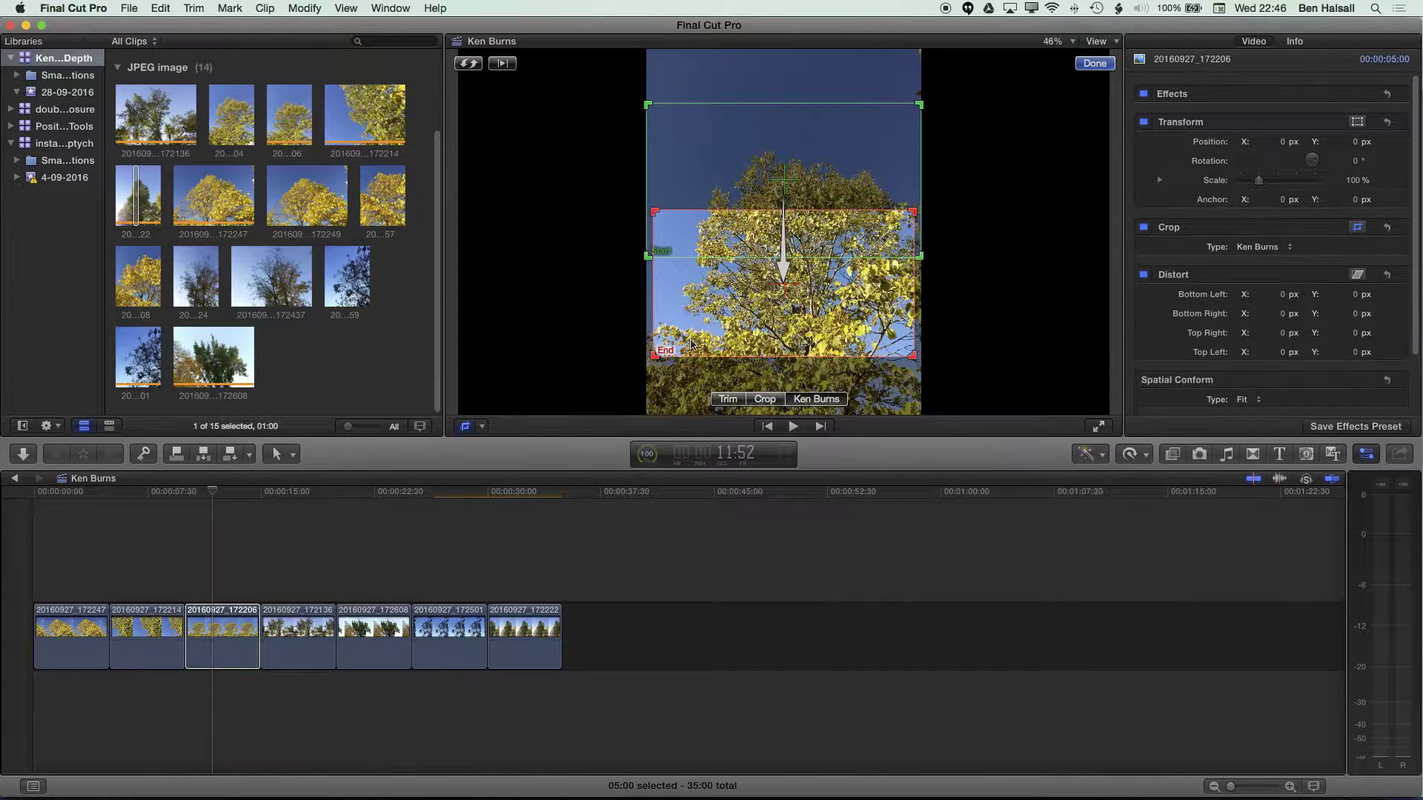
left_click(1094, 63)
left_click_drag(136, 495, 69, 507)
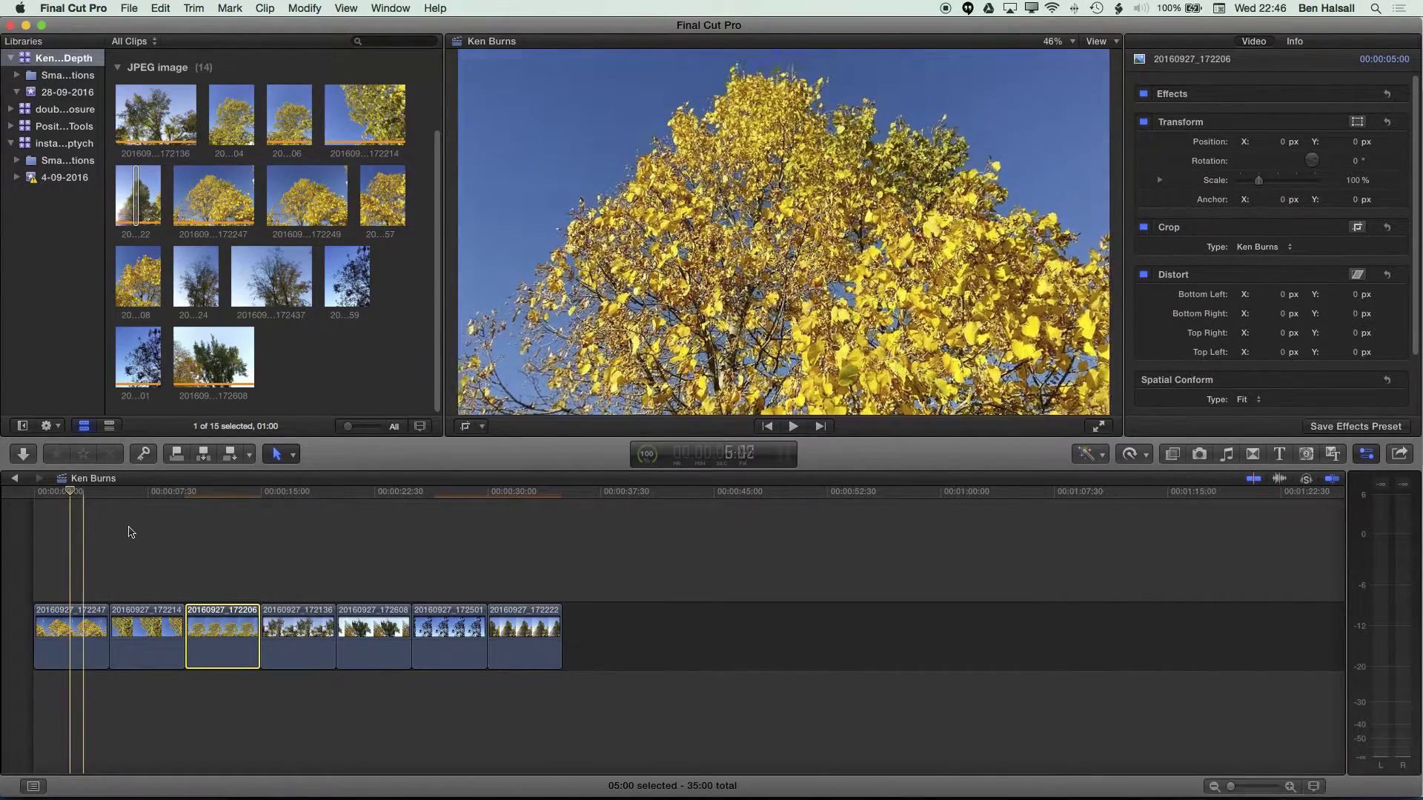
Step: Set the duration of all seven timeline clips to 3:00 seconds
left_click_drag(598, 588, 79, 683)
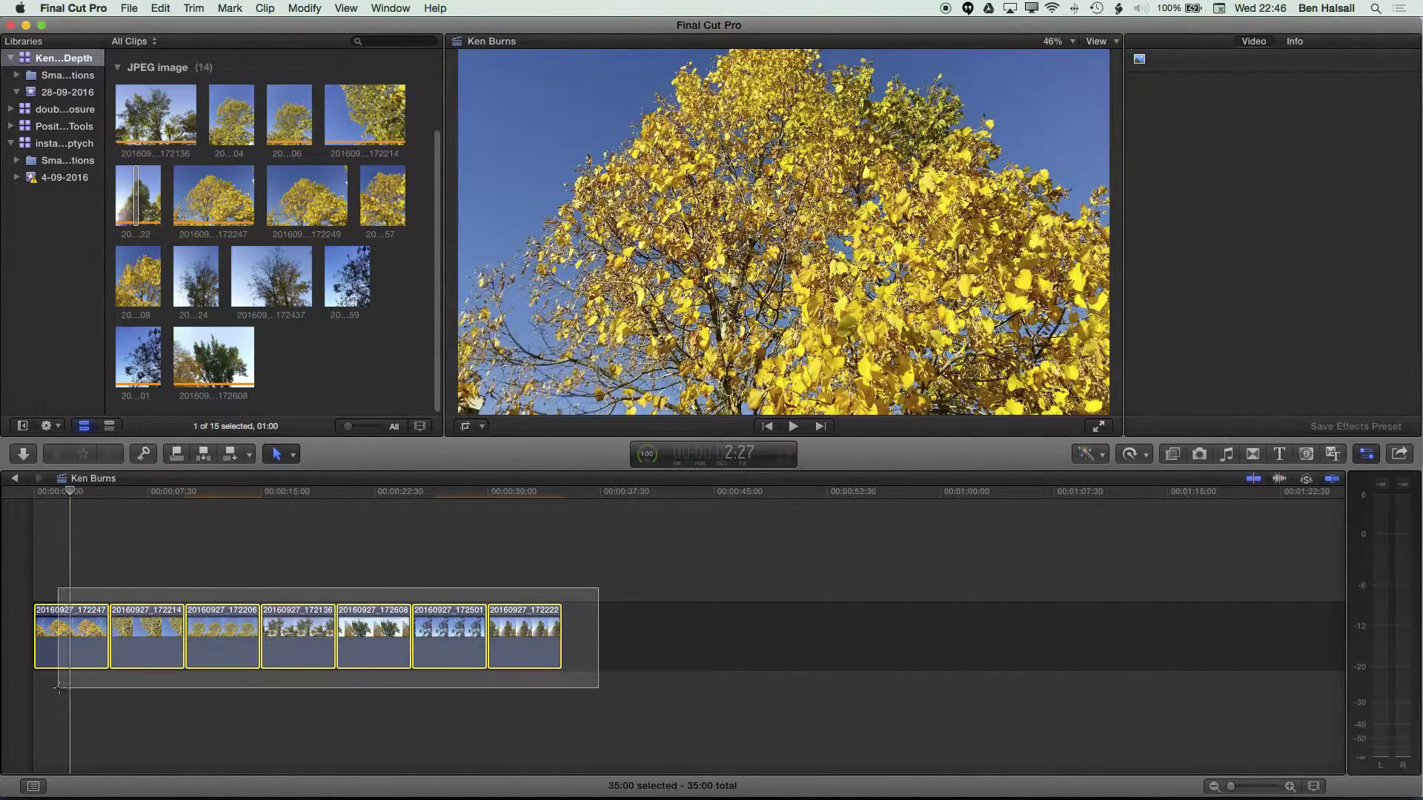
key("ctrl+d")
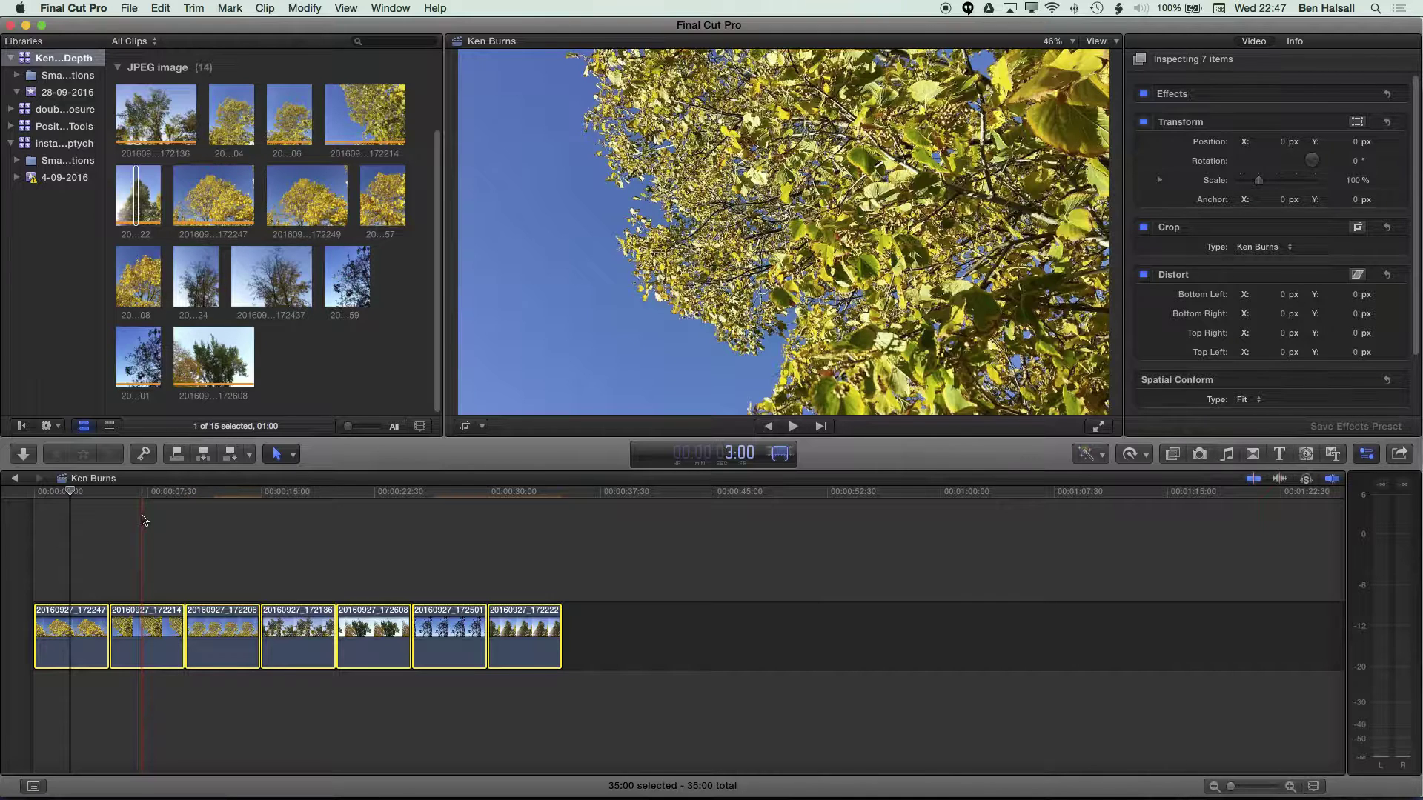
key("Return")
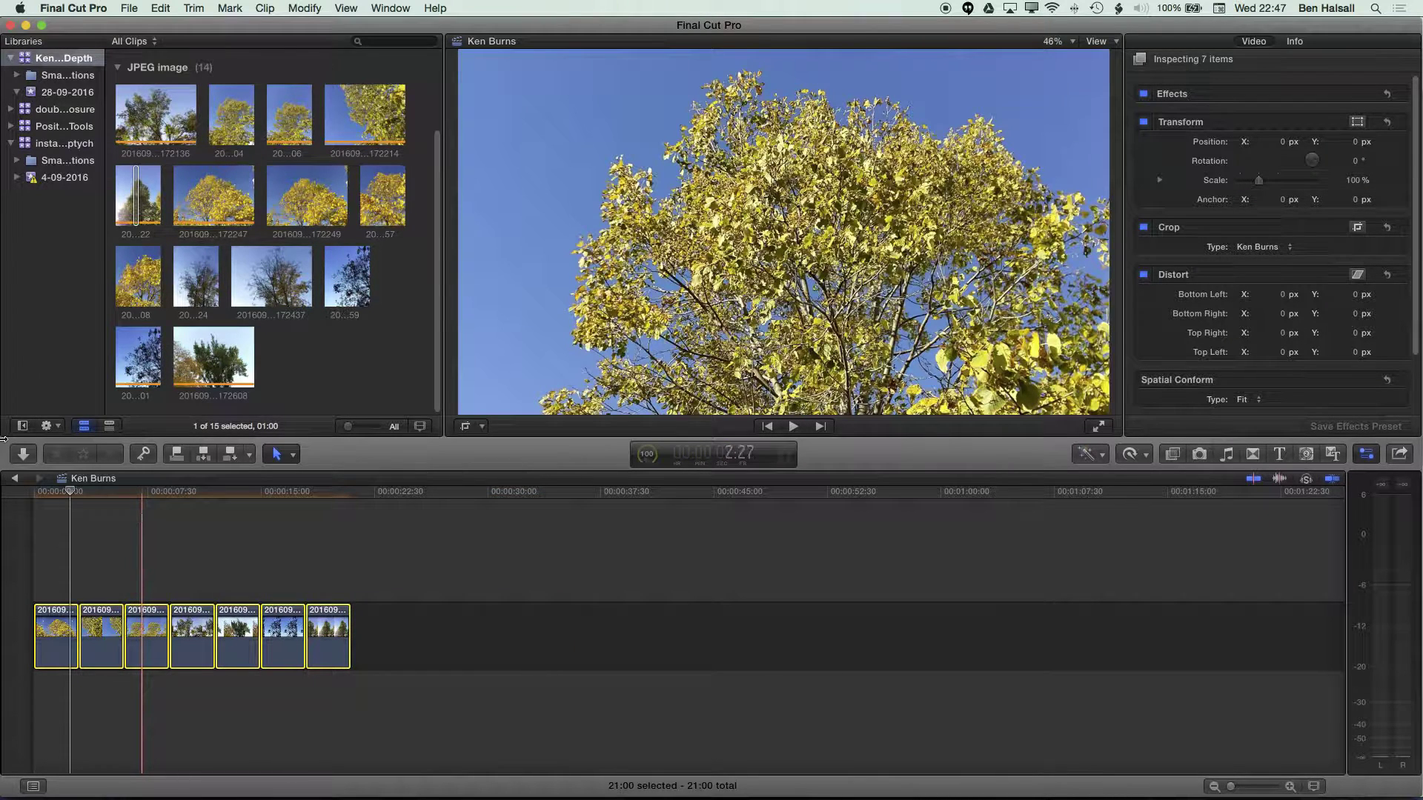
Step: Play the shortened sequence from the start and skim across its clips to review the pacing
key("Home")
key("l")
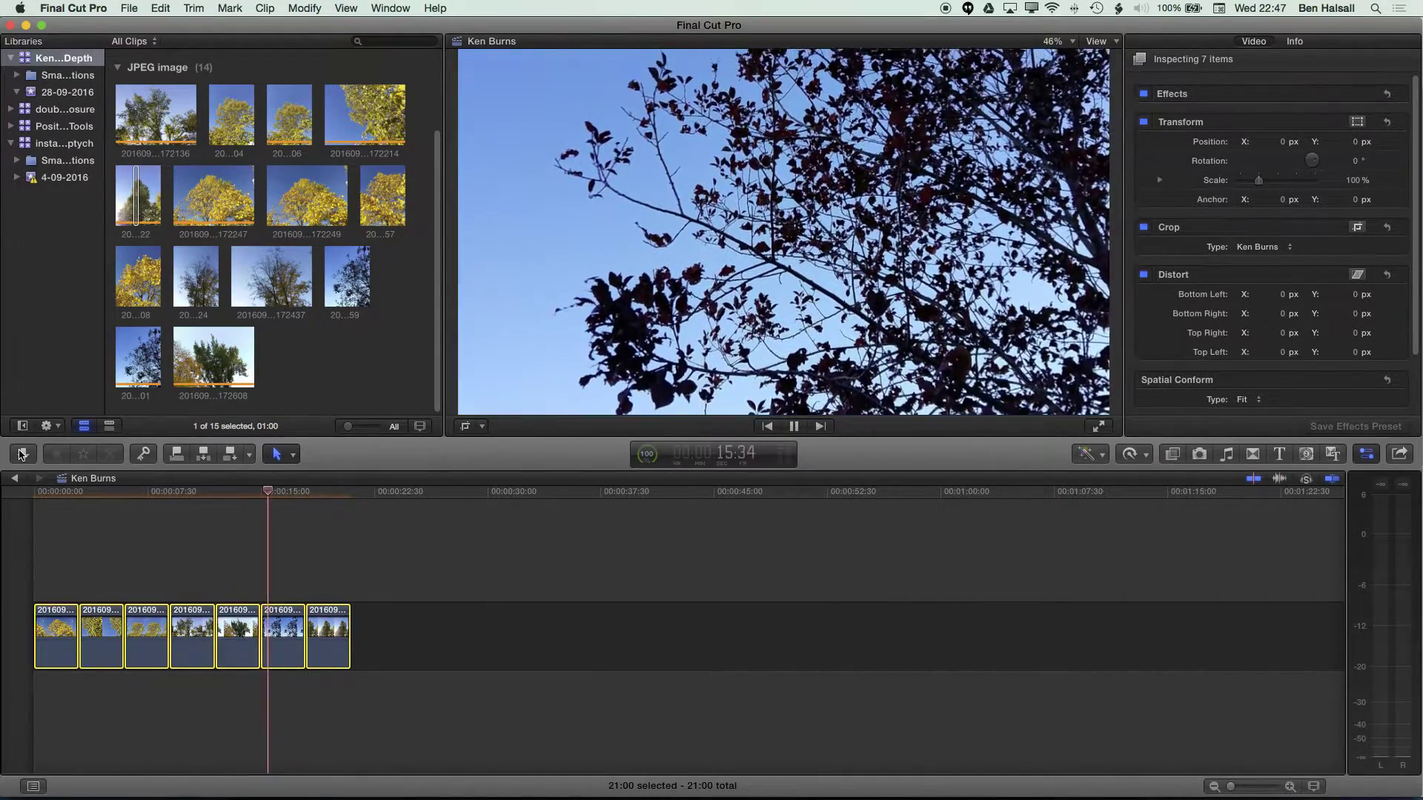
left_click(305, 493)
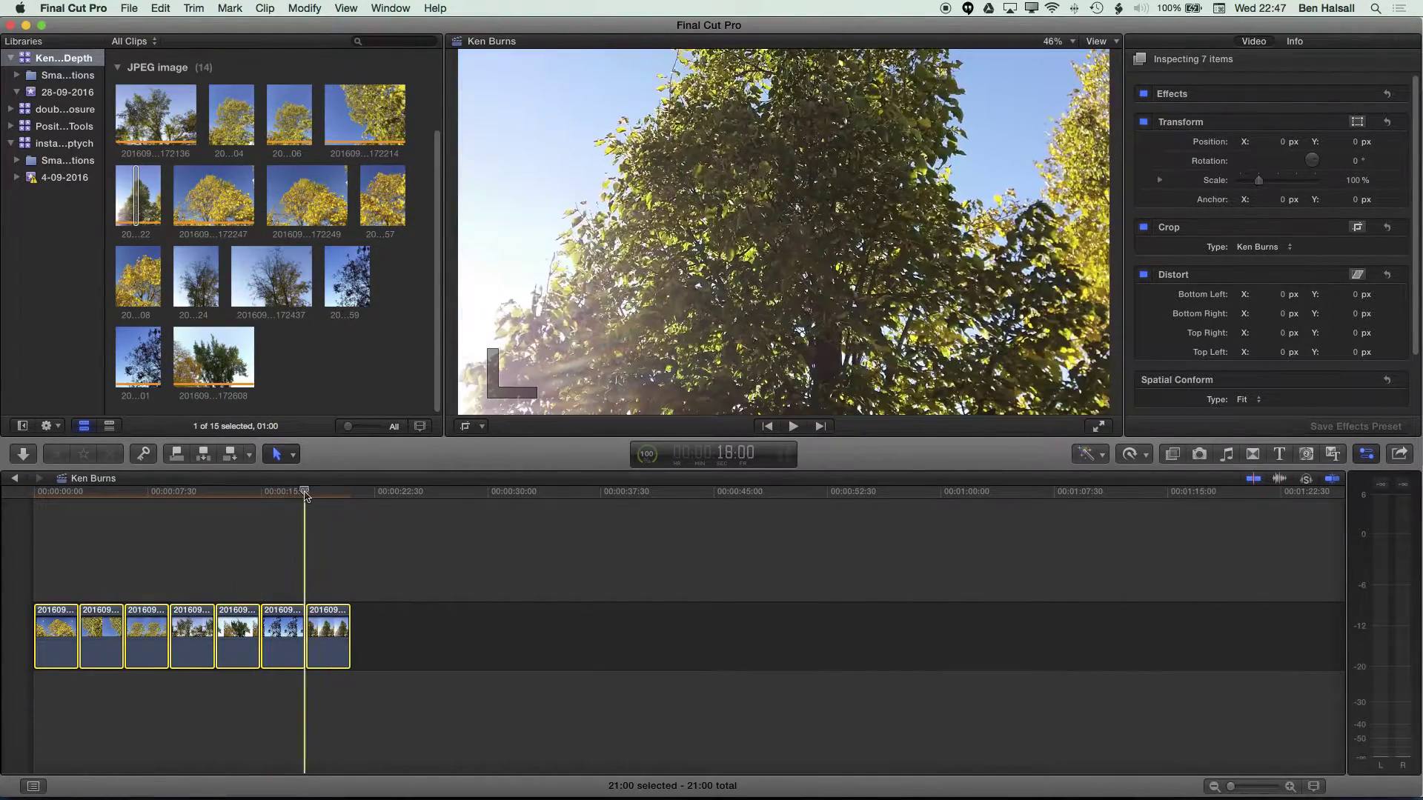
left_click(90, 528)
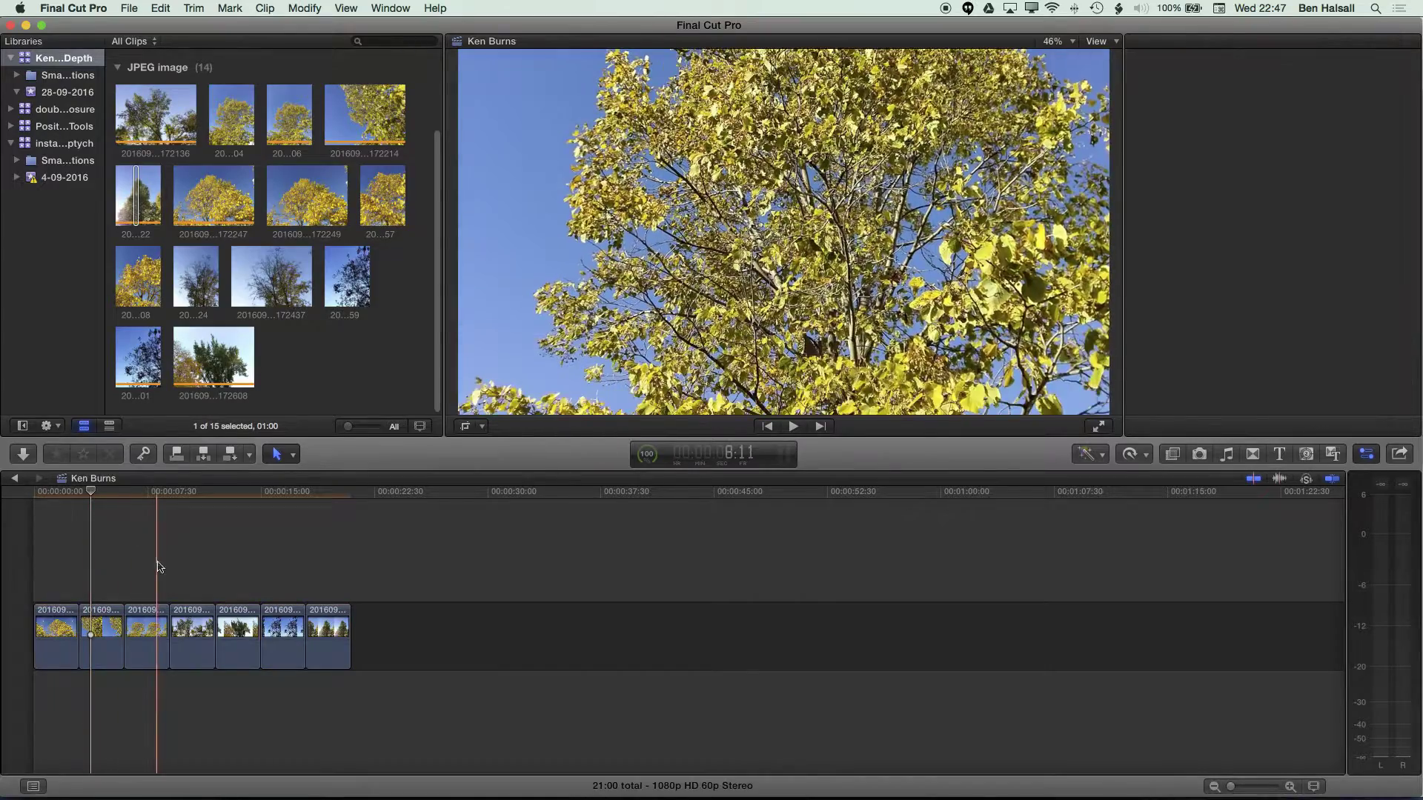
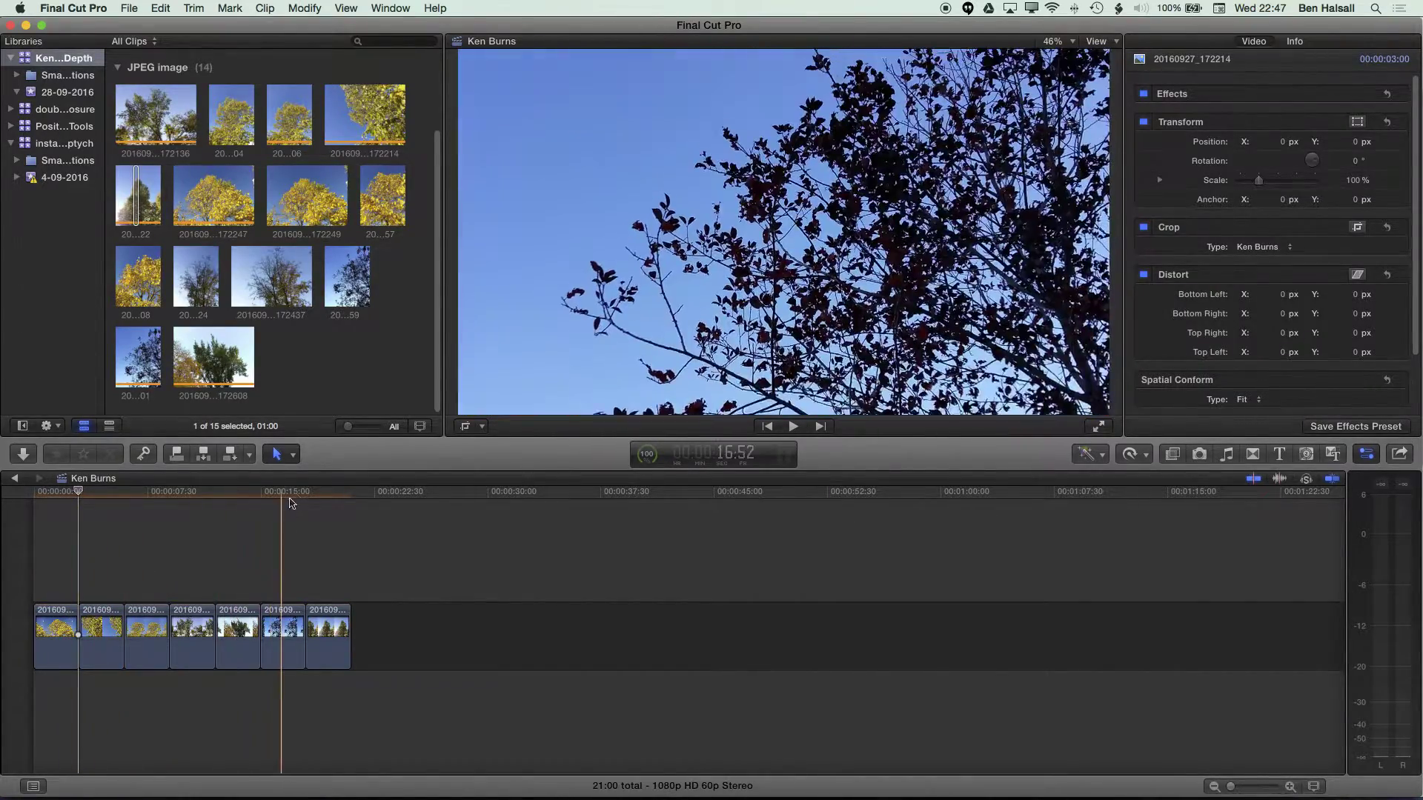
key("l")
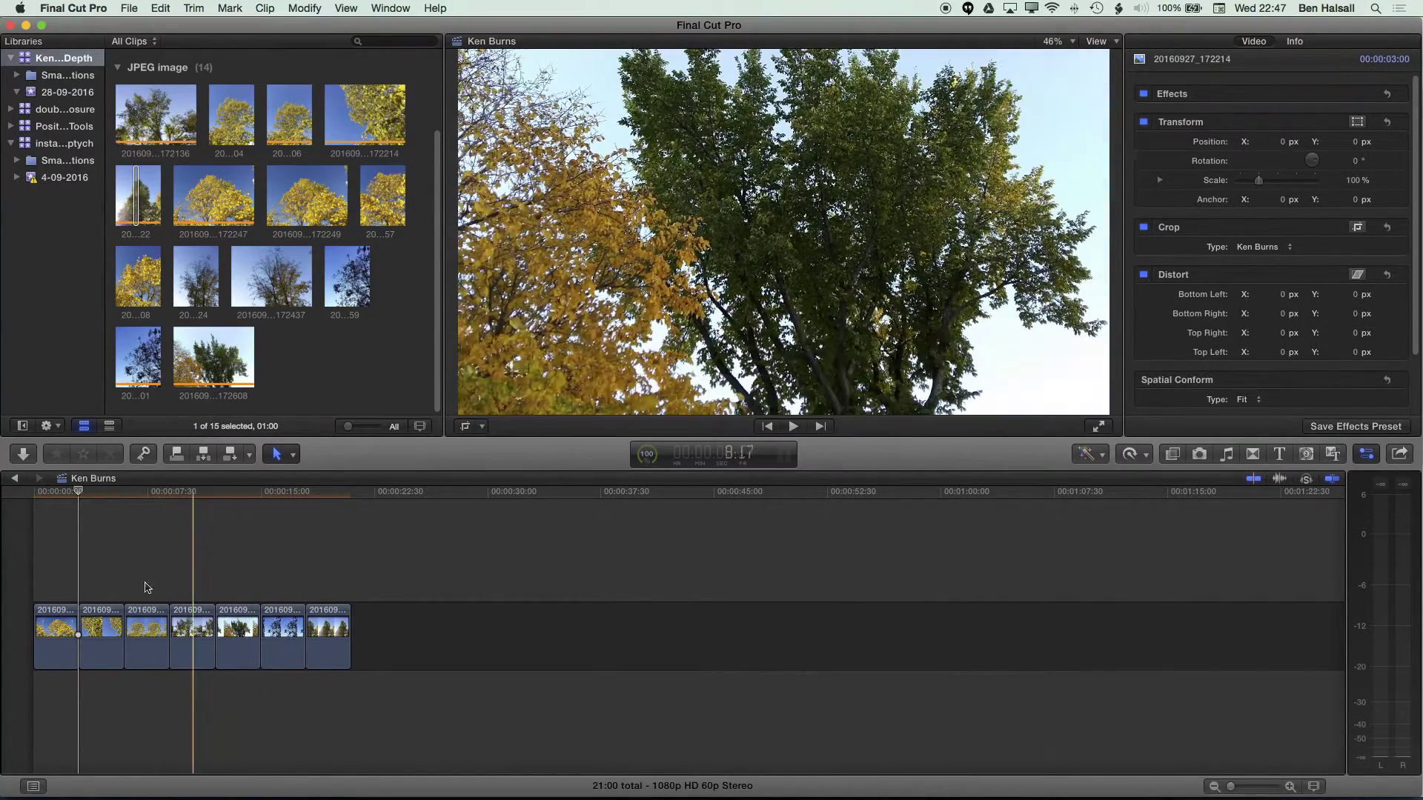
Step: Add Cross Dissolve transitions to all seven clips, and delete the ones at the very start and end of the sequence
left_click_drag(375, 567, 53, 704)
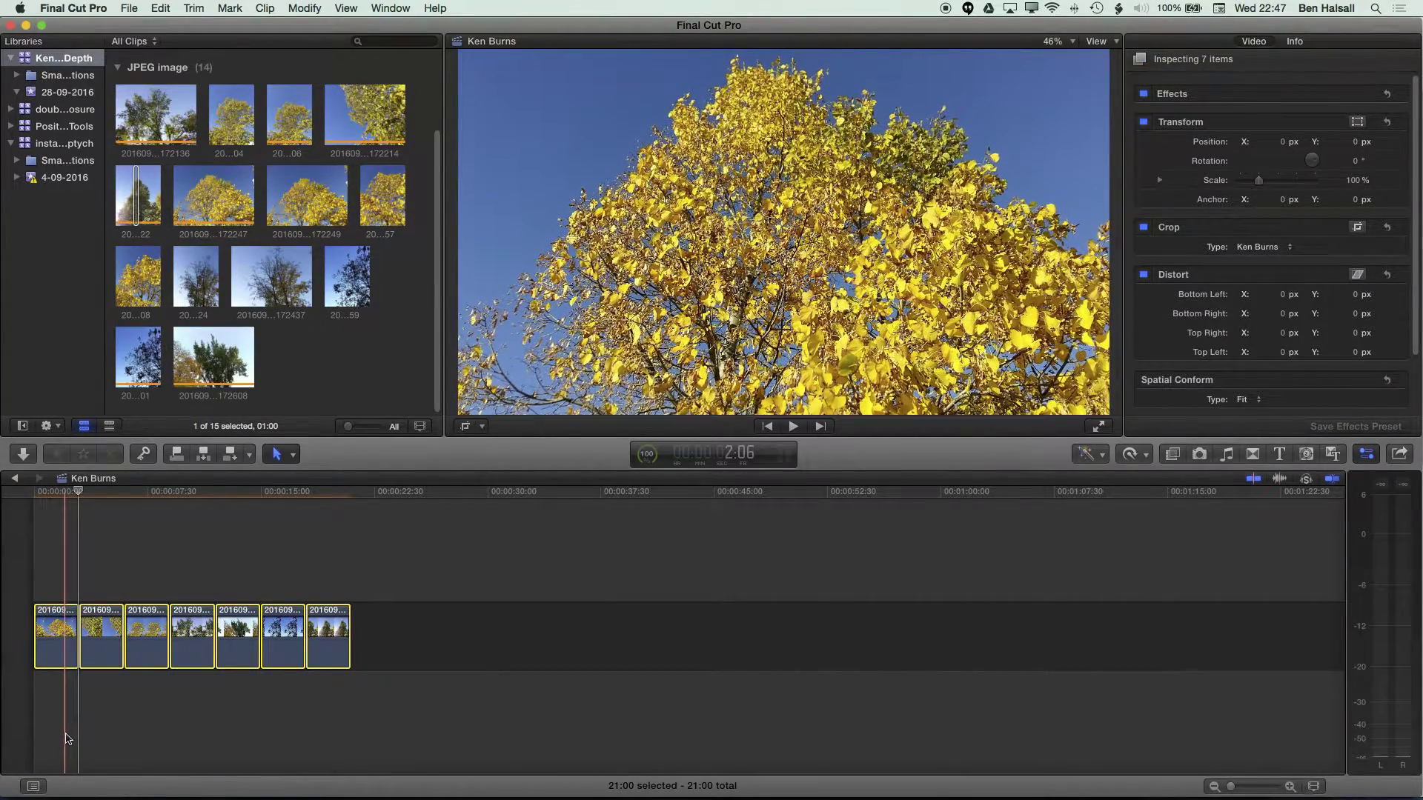
key("super+t")
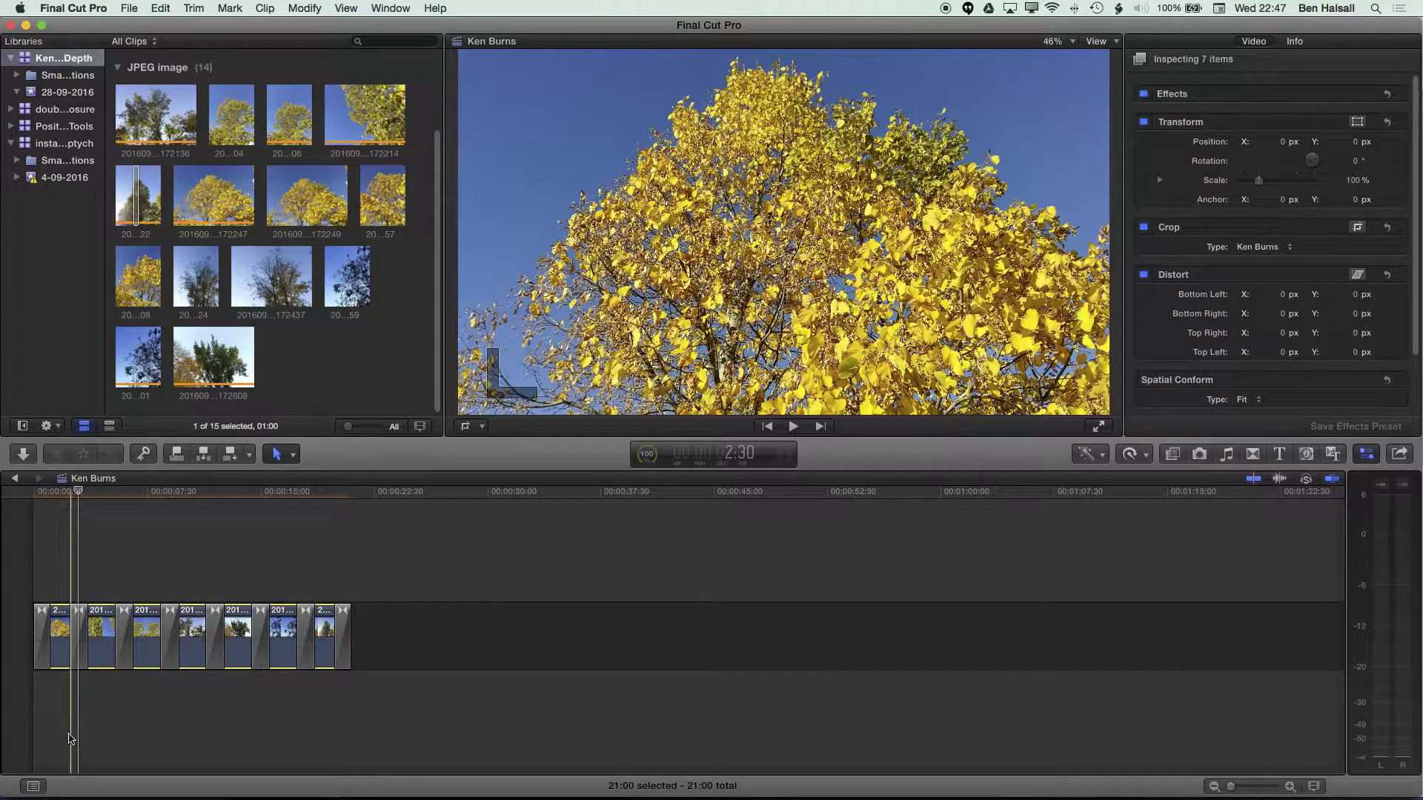
left_click(41, 638)
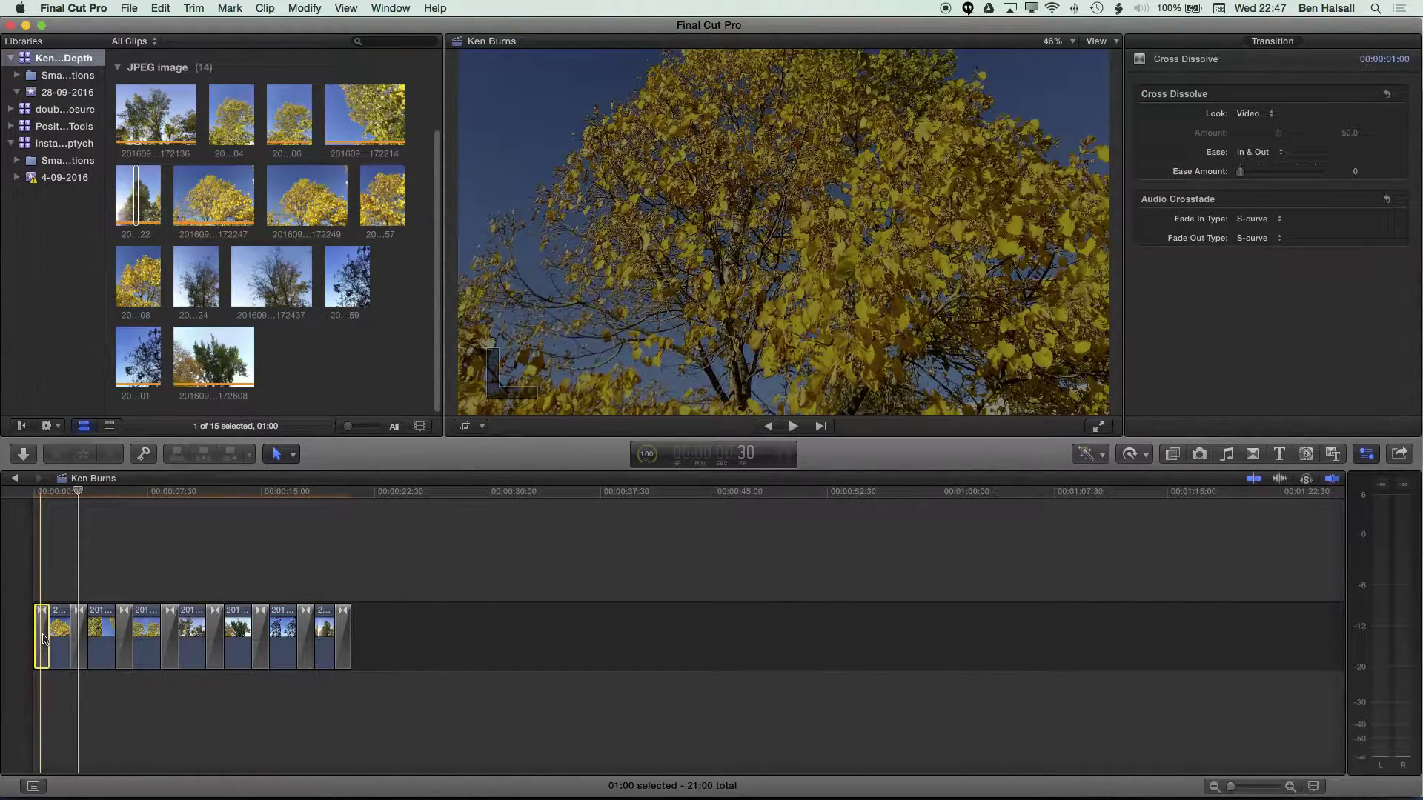
key("Delete")
left_click(343, 639)
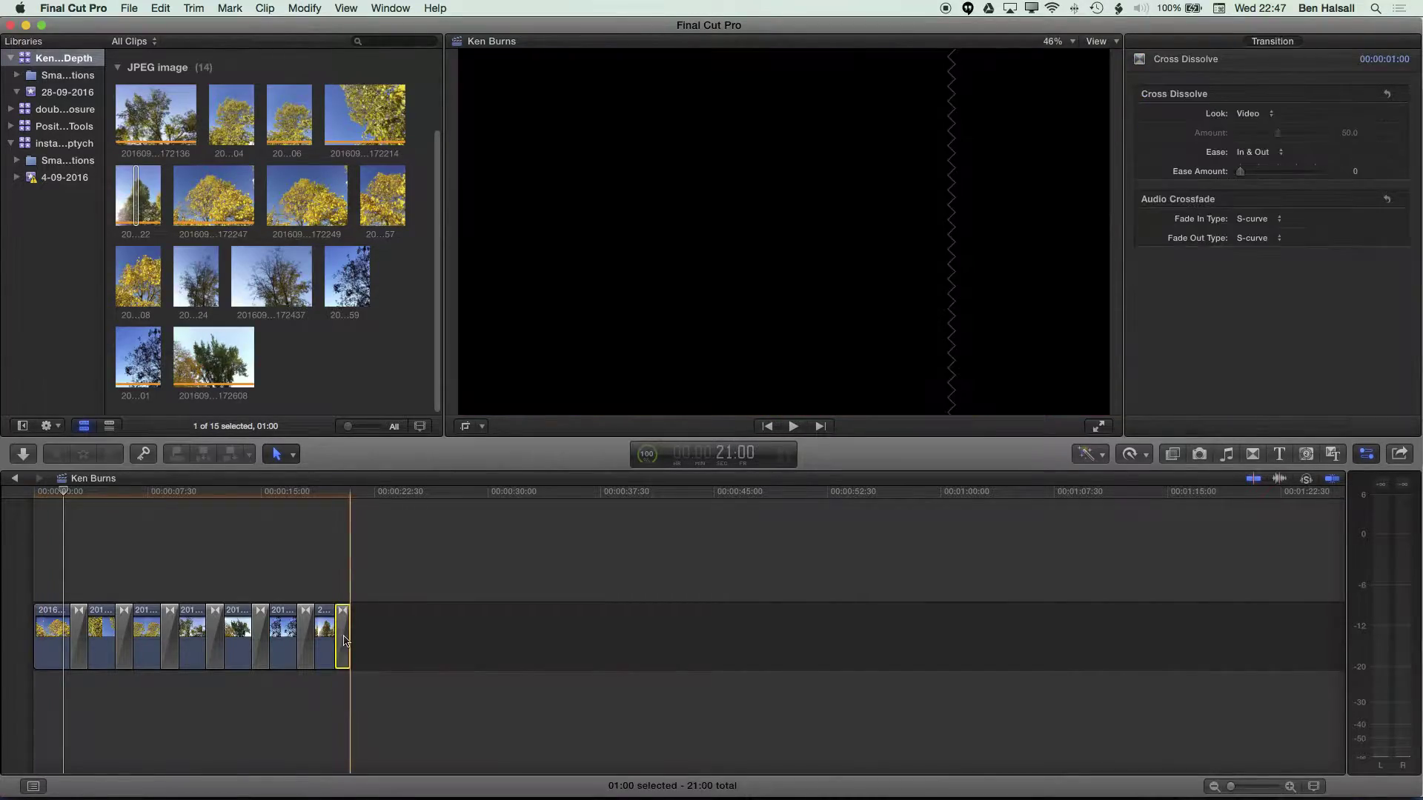
key("Delete")
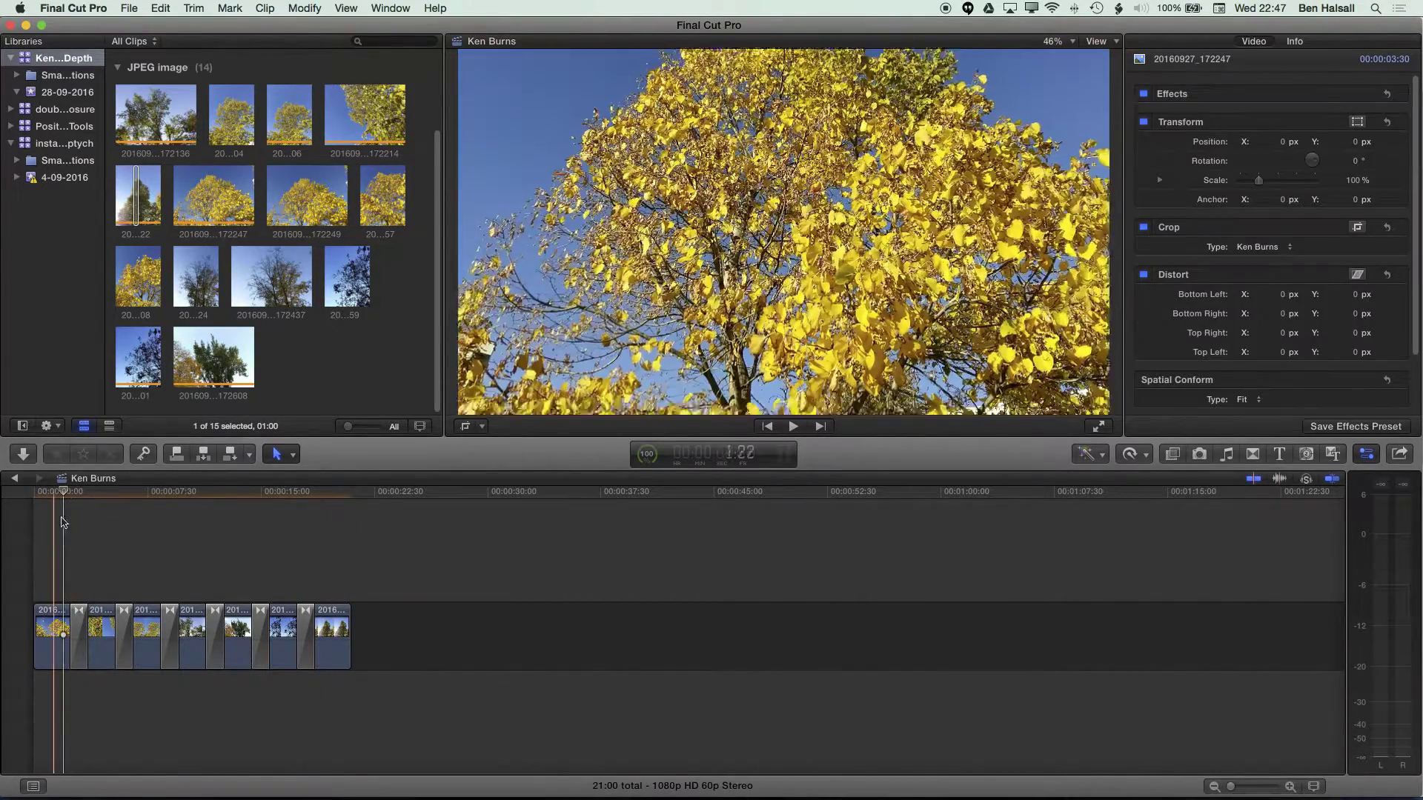
Step: Play back the sequence to review the Cross Dissolves between the moving photos
key("space")
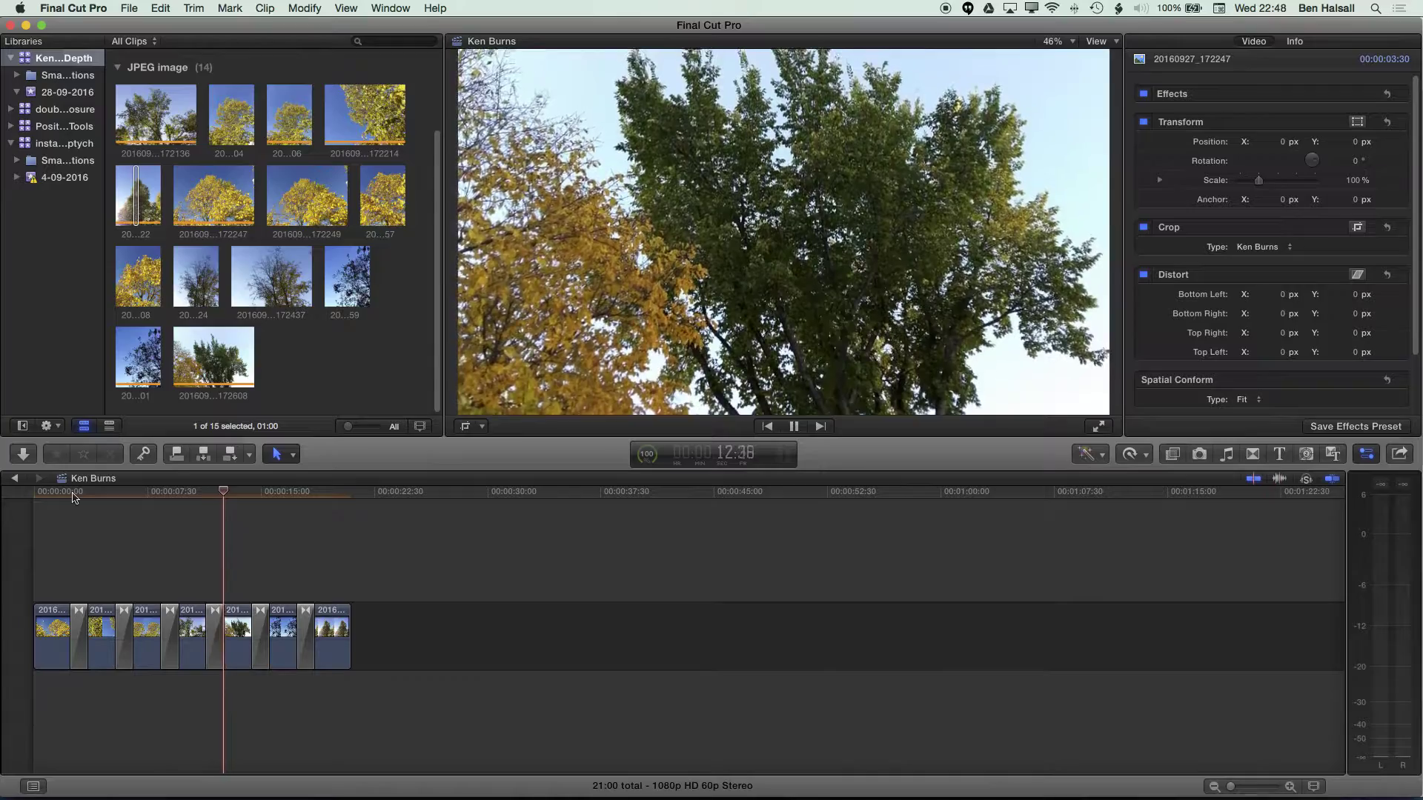
key("space")
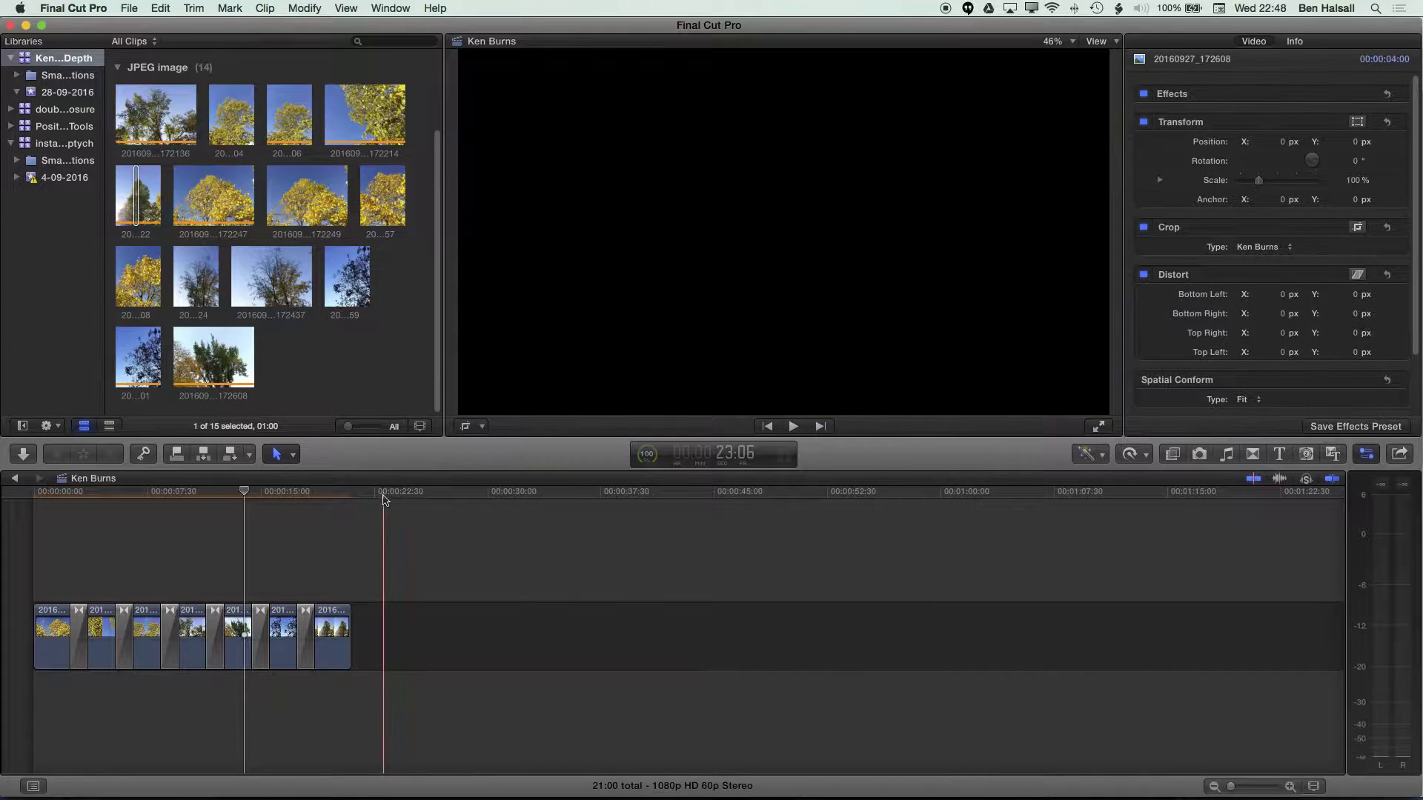
Step: Select all six Cross Dissolve transitions in the timeline and set their duration to 2:00 seconds
left_click(383, 499)
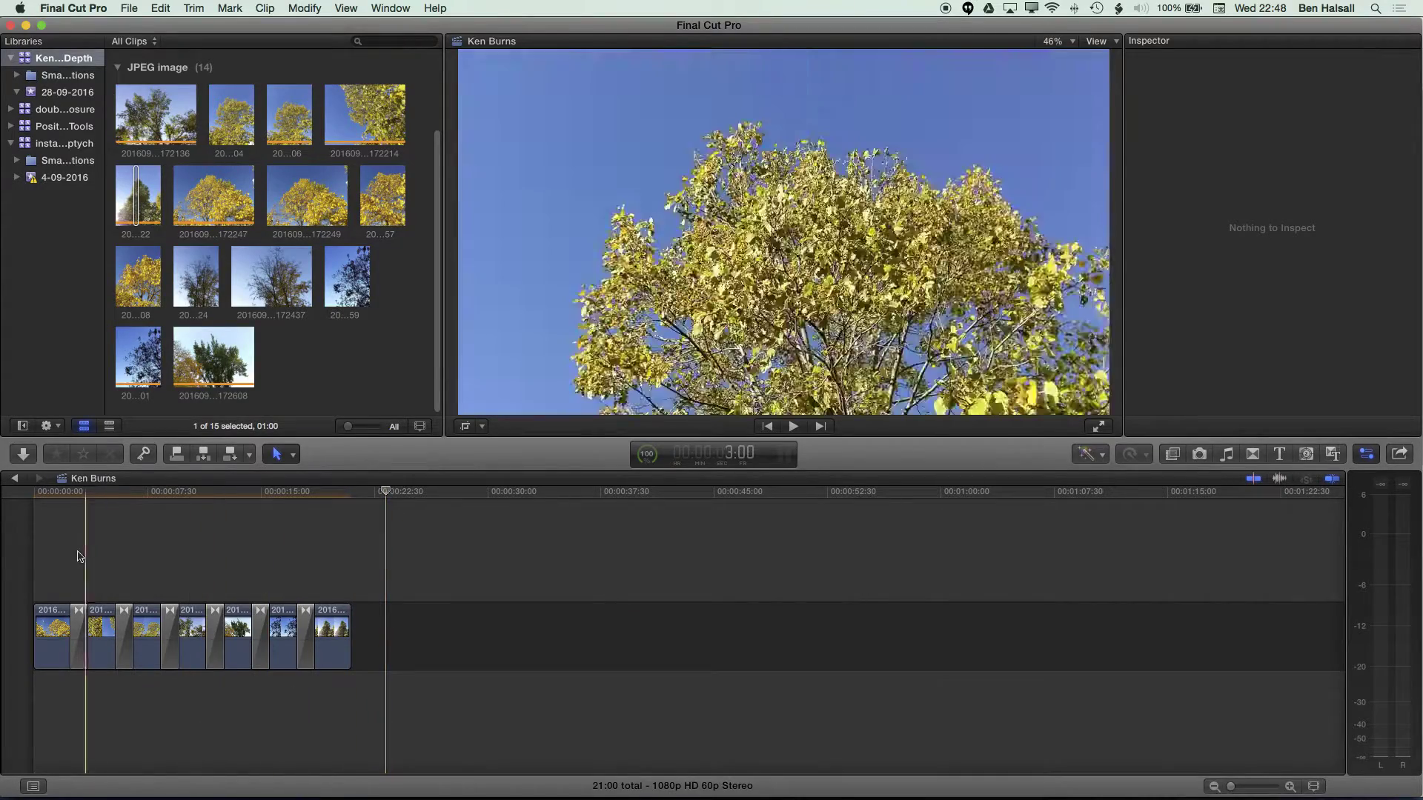
left_click(79, 635)
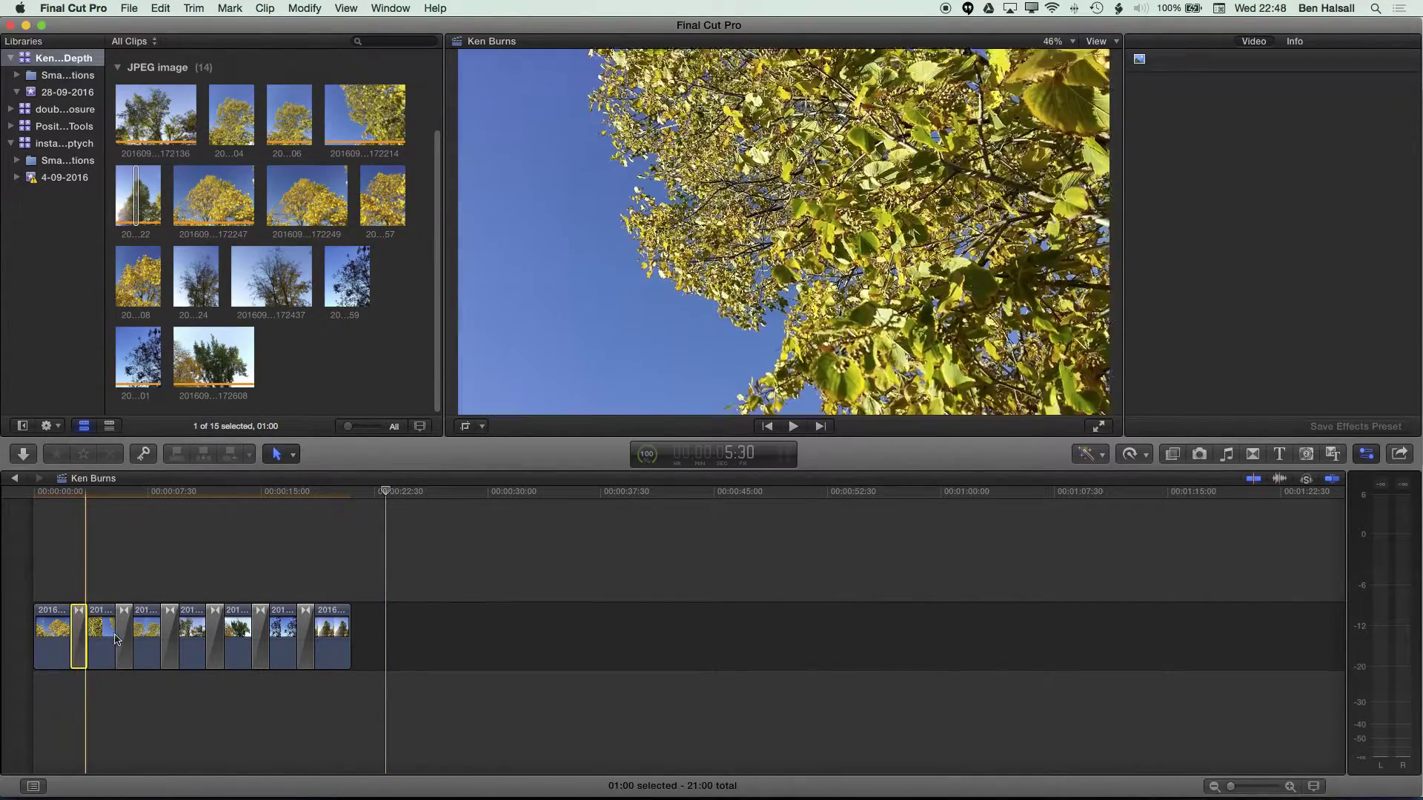
left_click(124, 639, "super")
left_click(169, 636, "super")
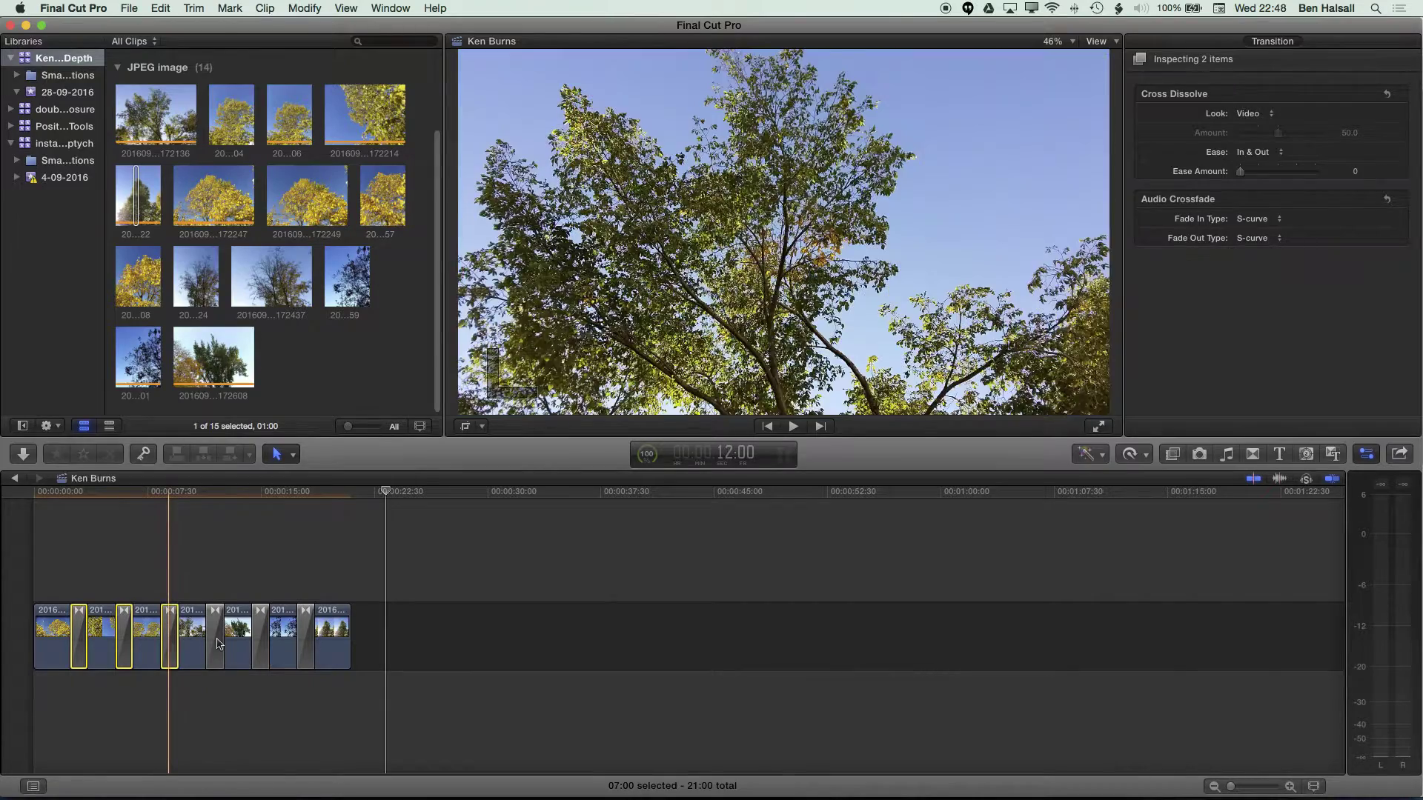
left_click(214, 637, "super")
left_click(260, 644, "super")
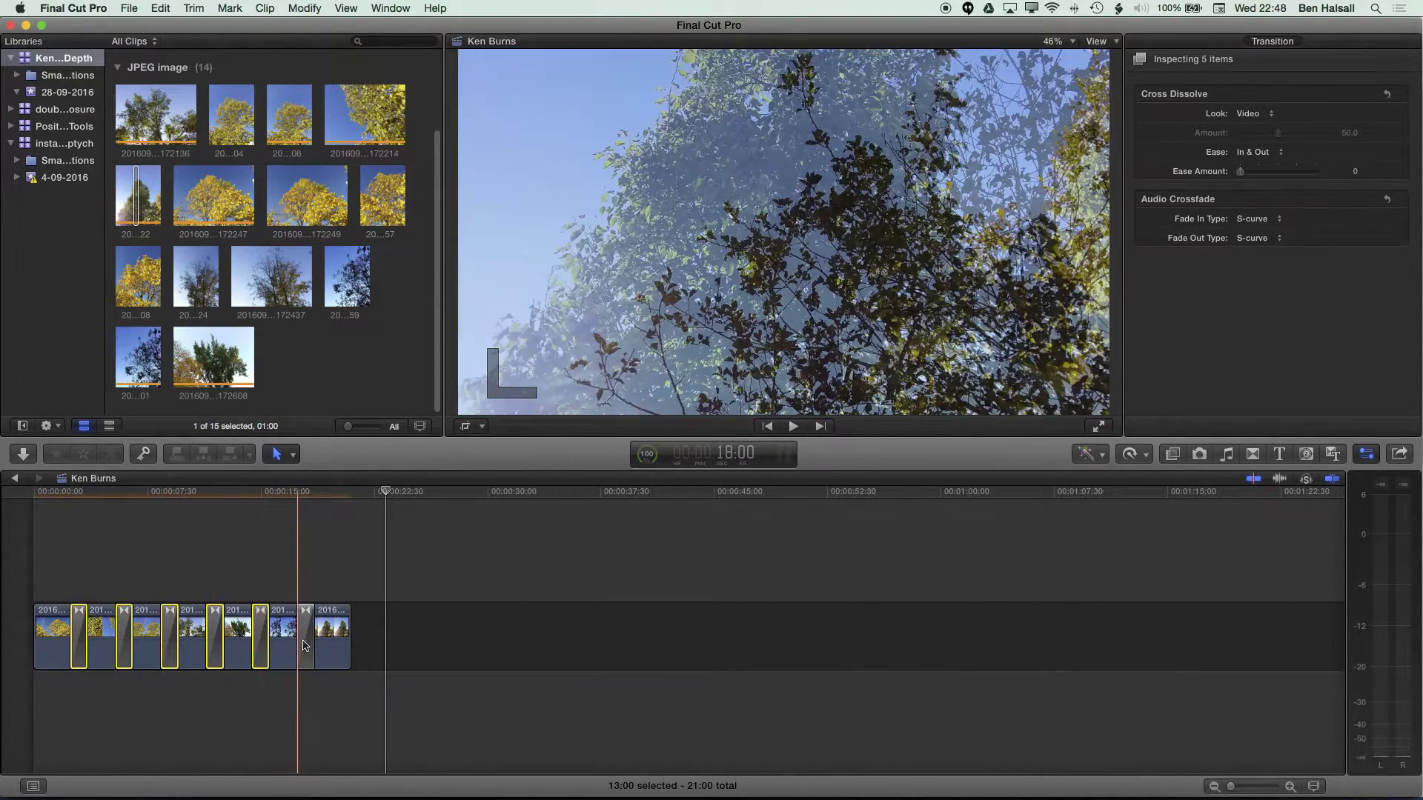
left_click(305, 641, "super")
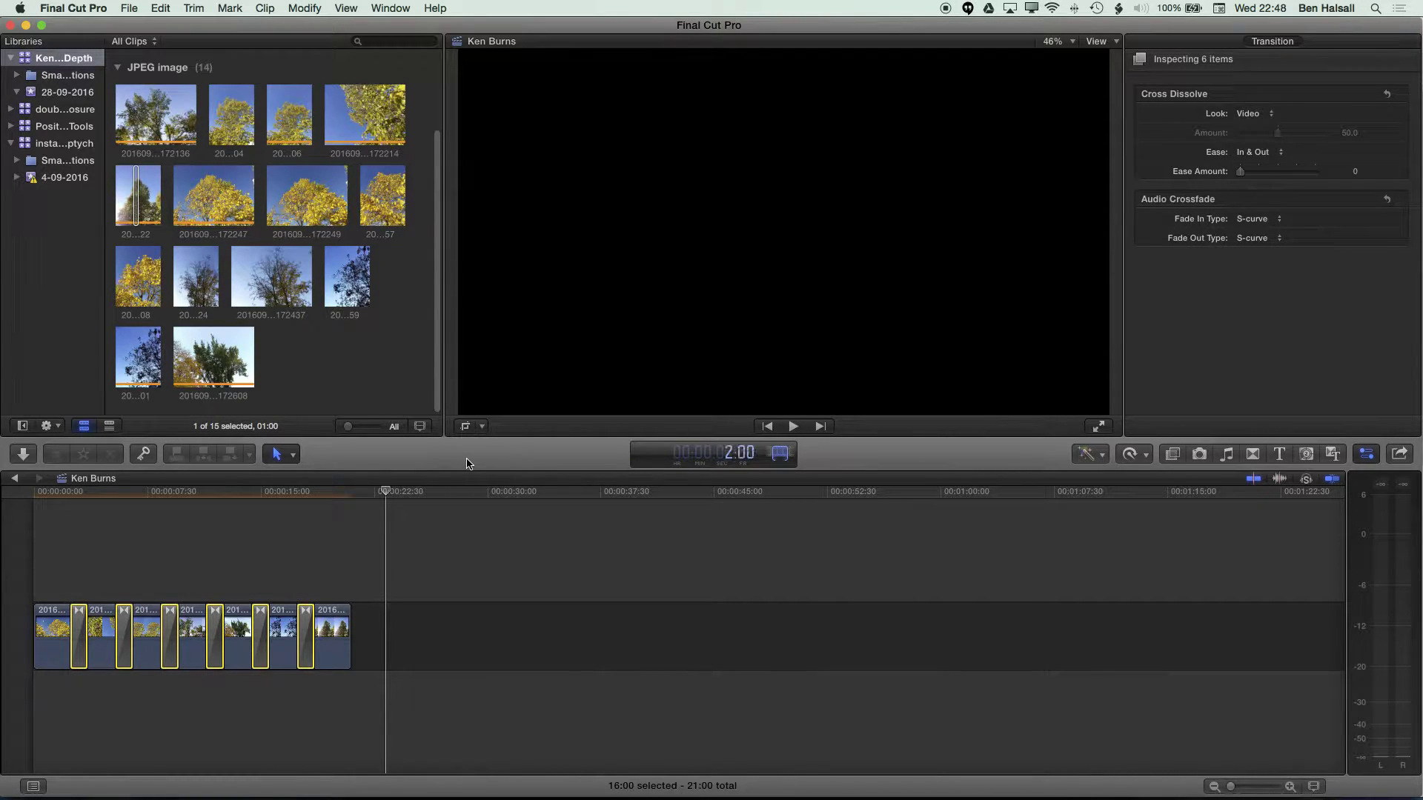
key("Return")
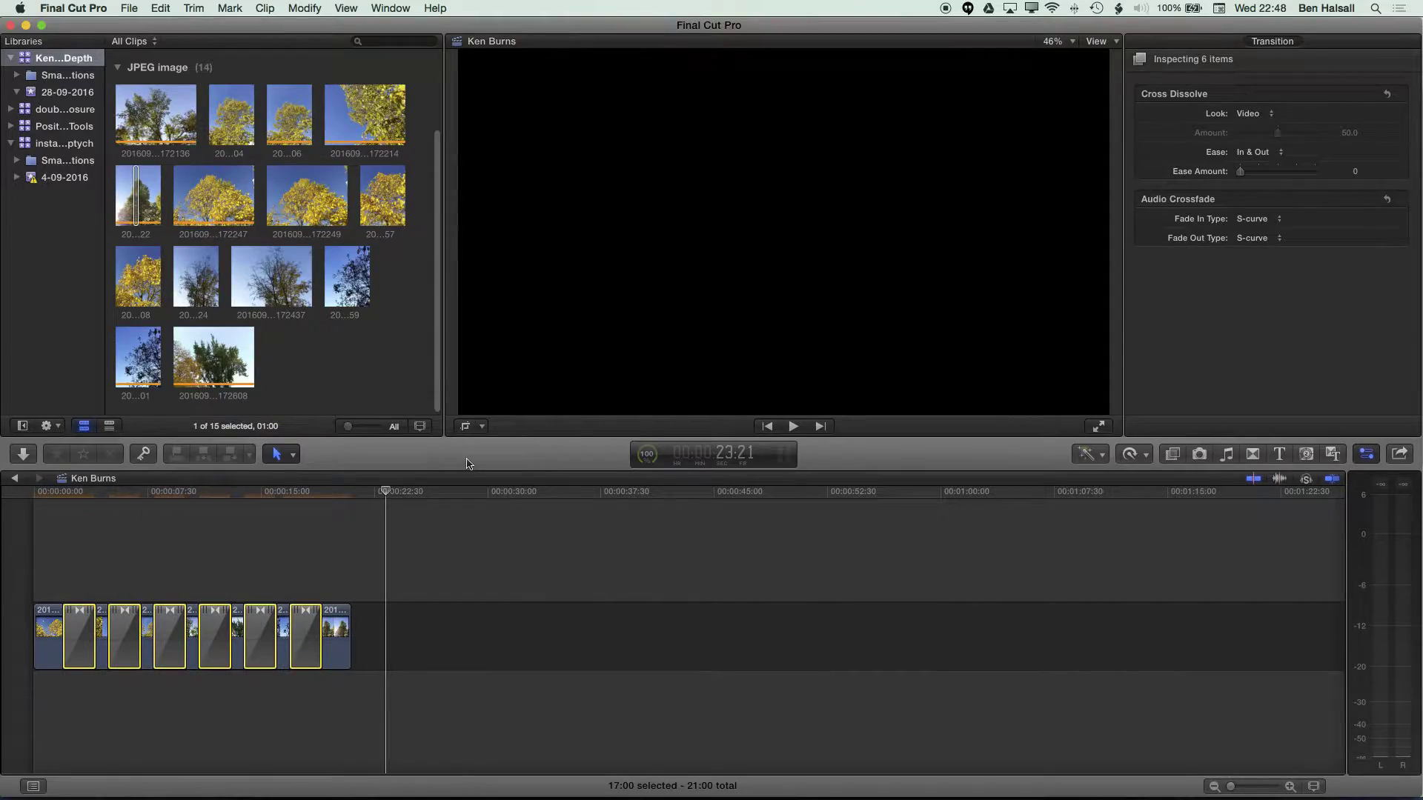
Step: Play the sequence from the start to review the two-second dissolves, and deselect the transitions
key("Home")
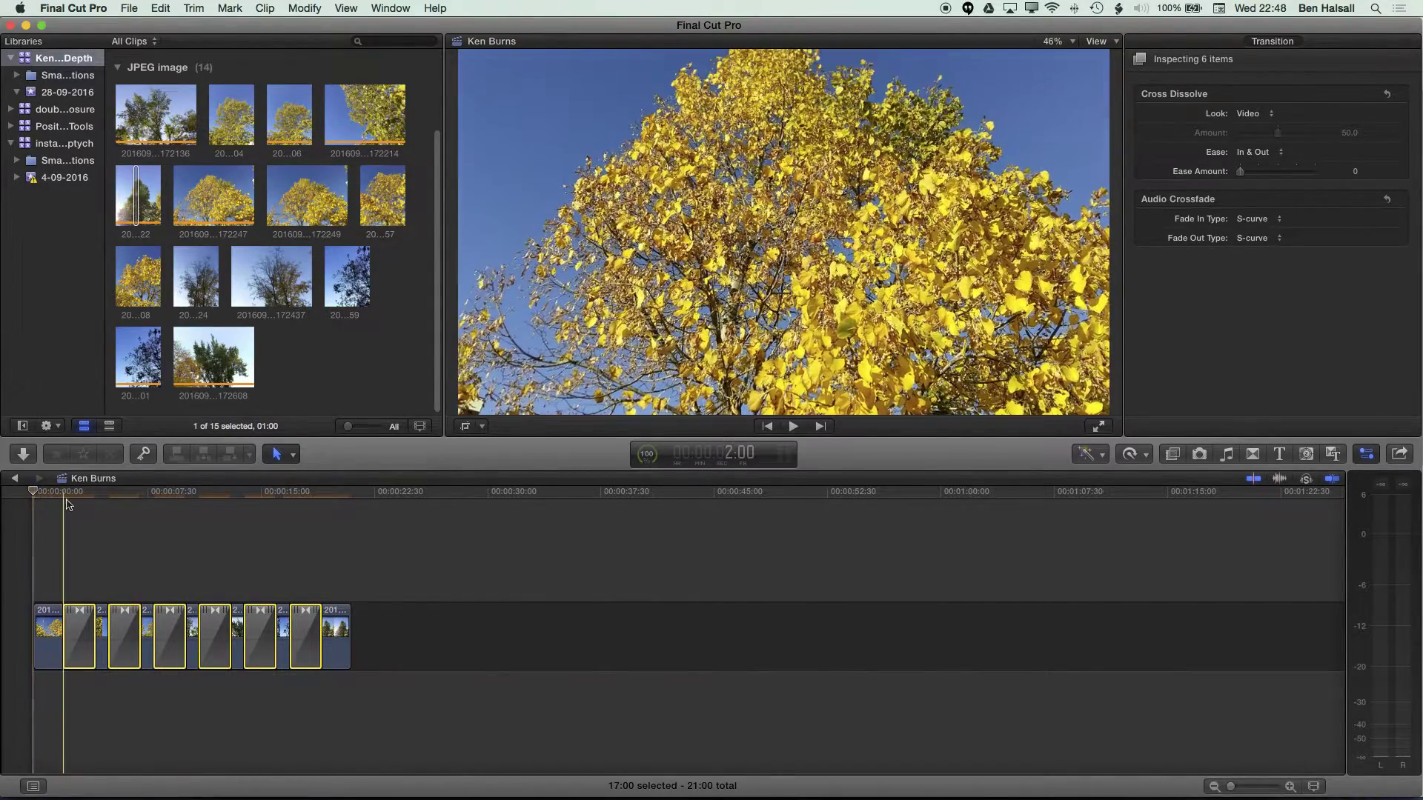
key("space")
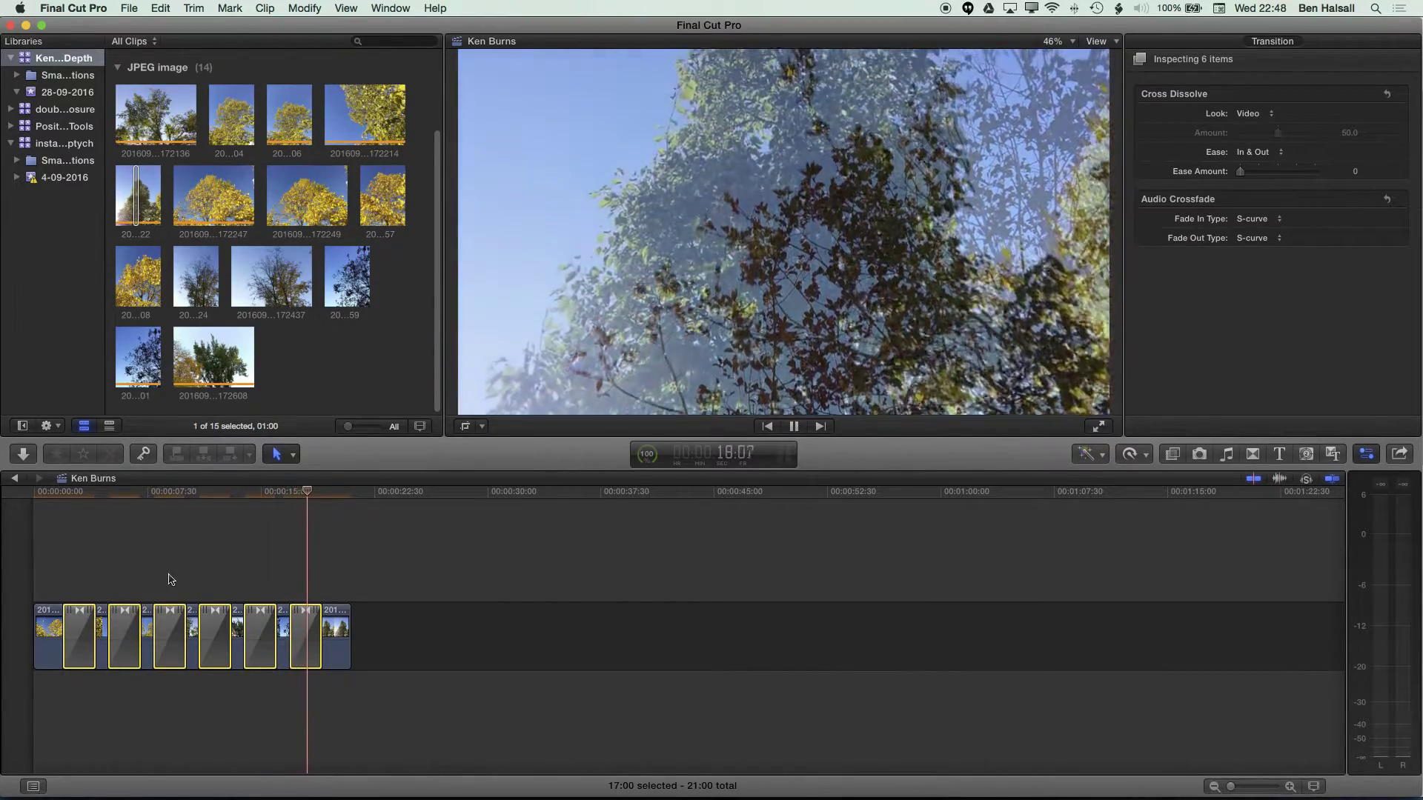
key("space")
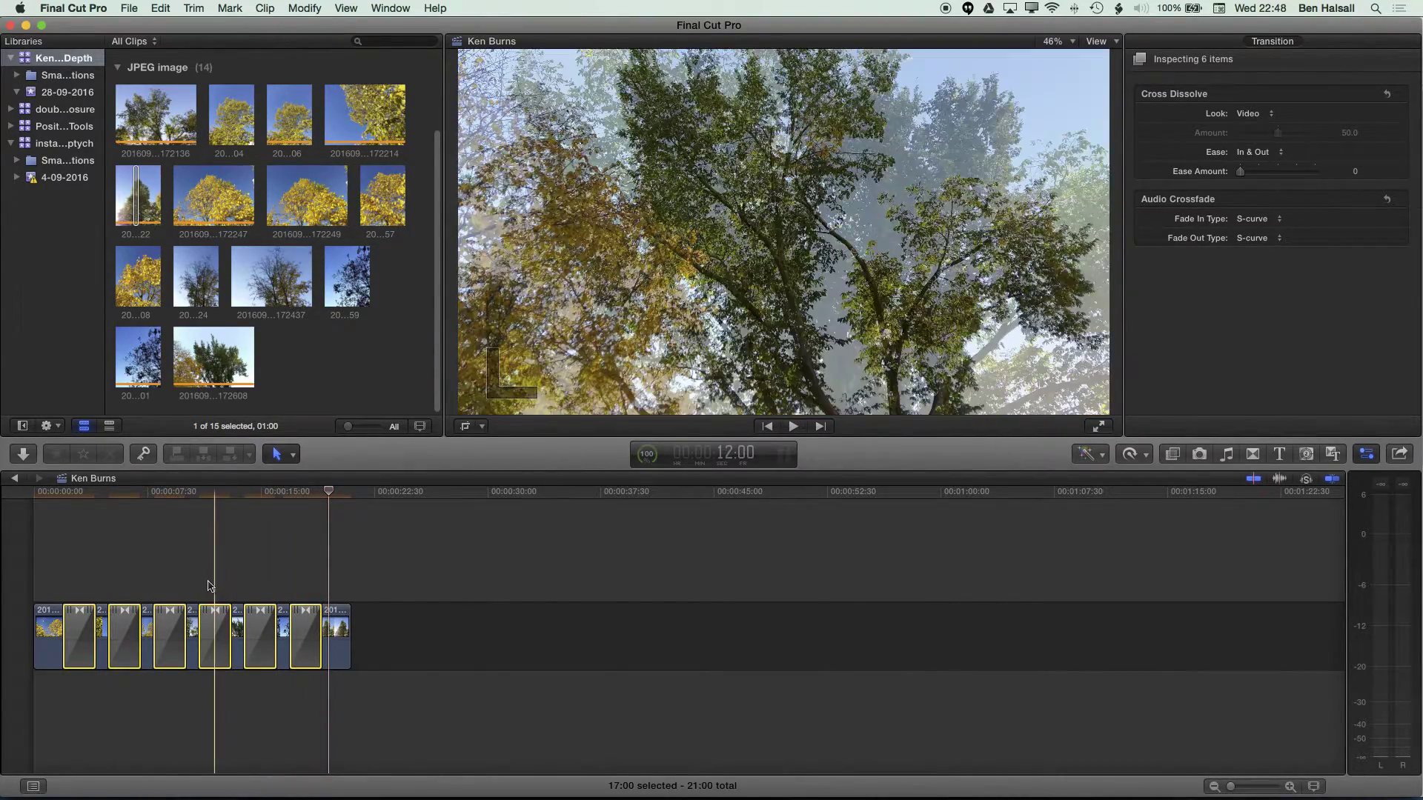
left_click(200, 581)
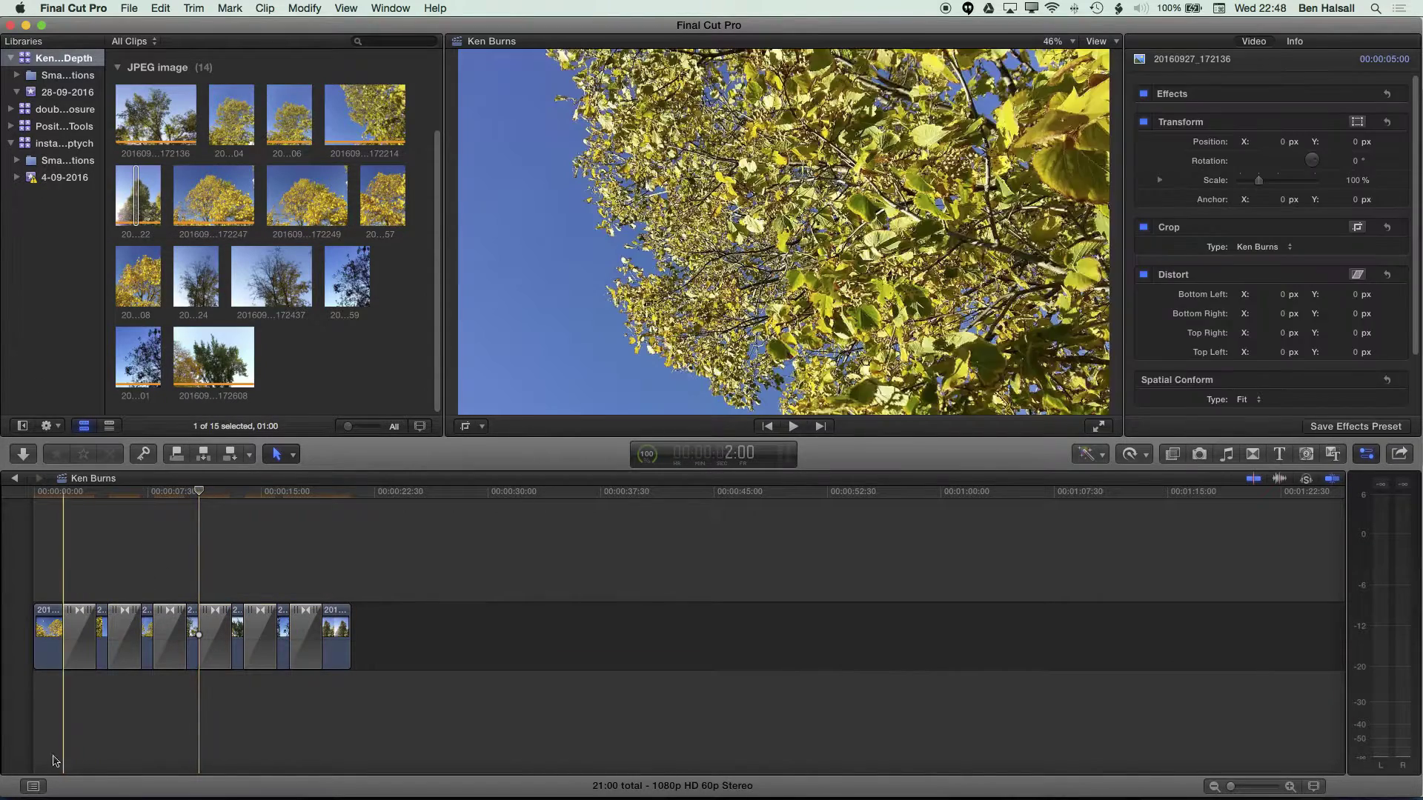
Step: Open the timeline index and step through the first photo clips and the third Cross Dissolve in its clip list
left_click(32, 786)
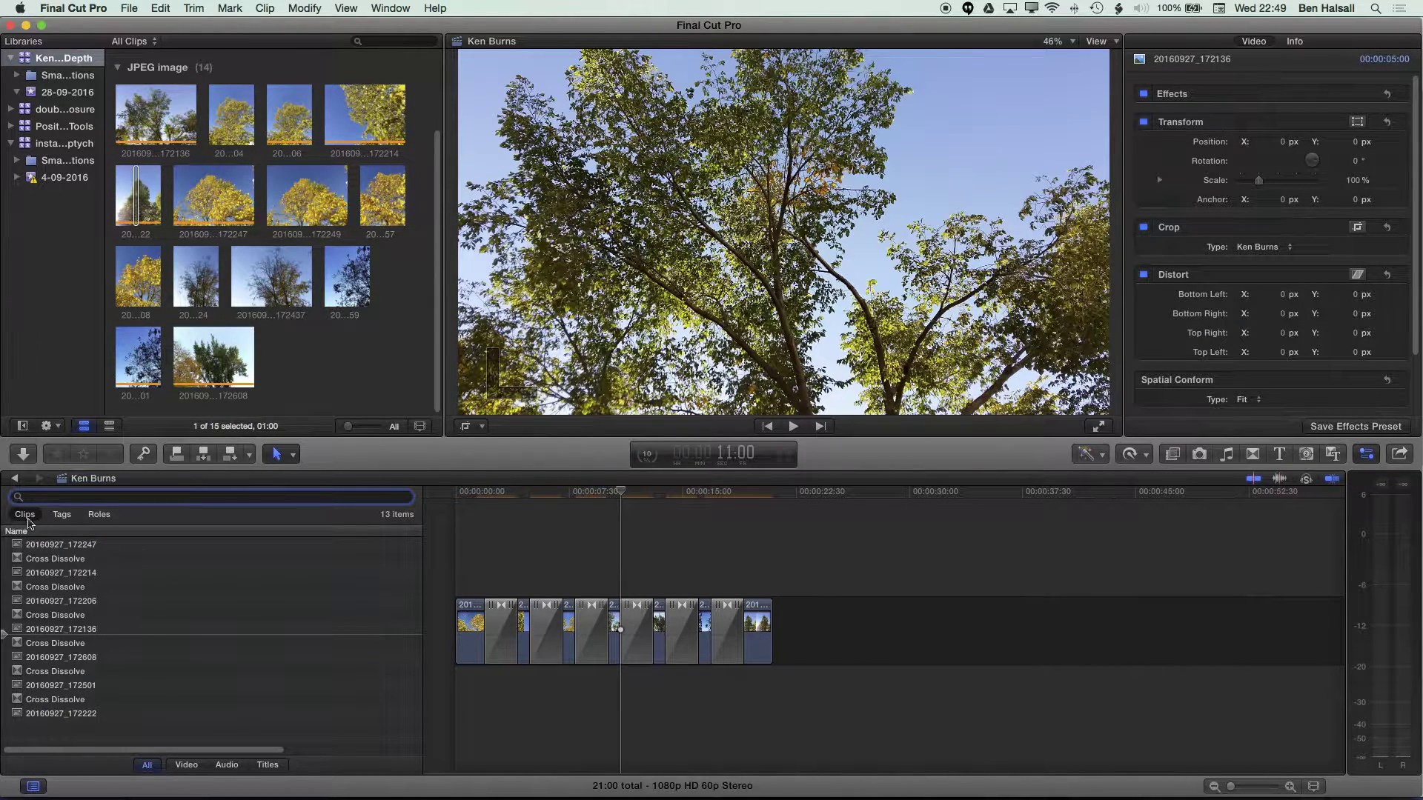
left_click(37, 549)
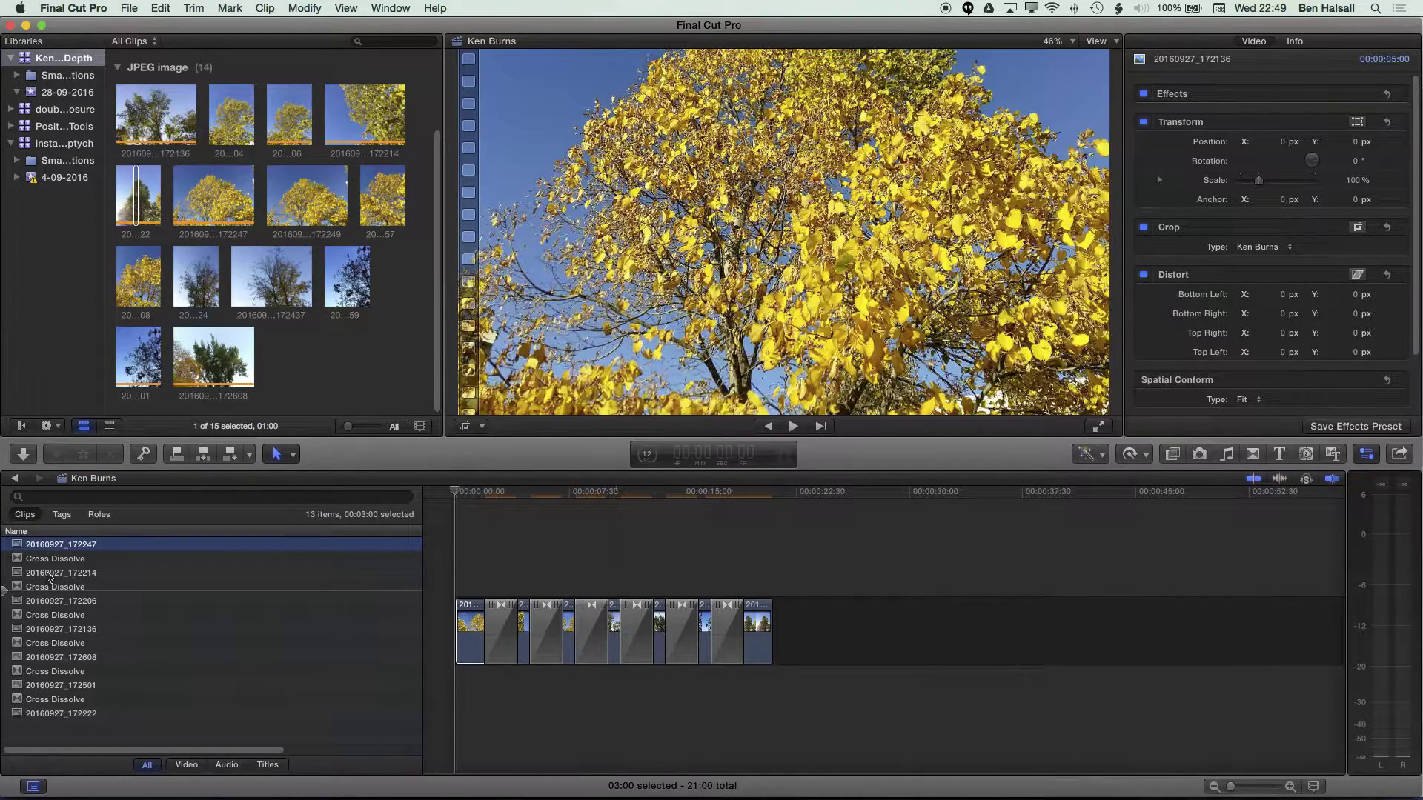
left_click(42, 573)
left_click(47, 602)
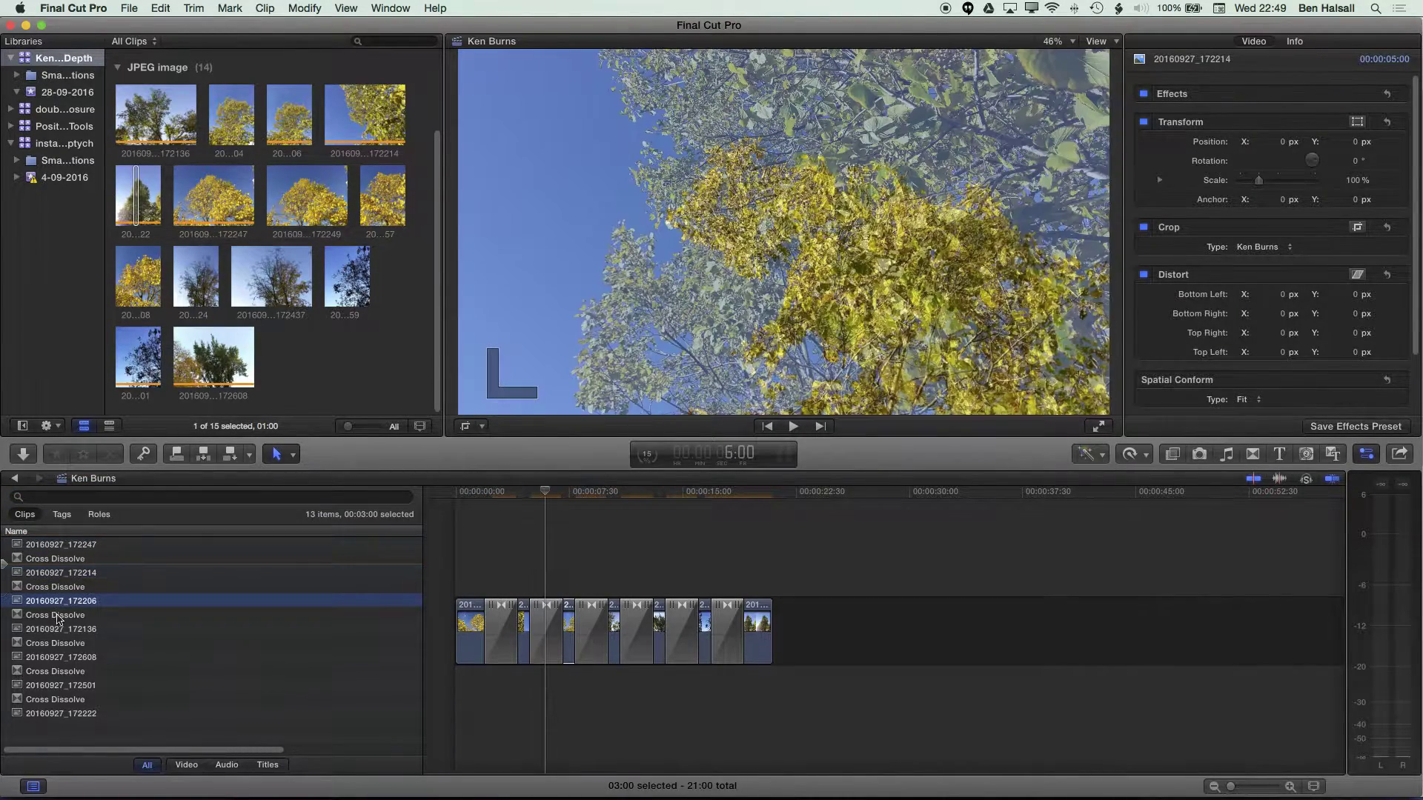
left_click(54, 616)
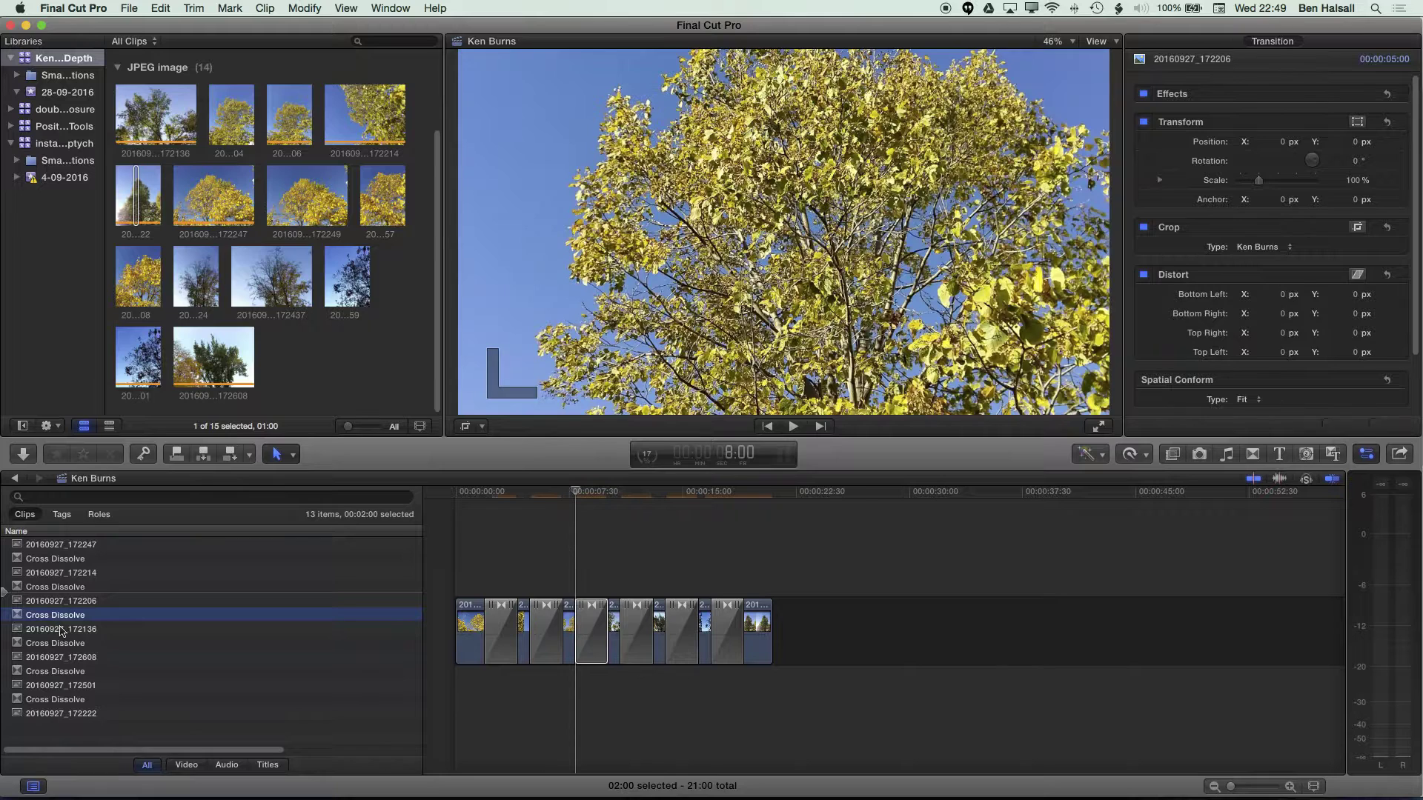
Step: Filter the timeline index for "cross" and set the duration of all six Cross Dissolves to 1:15
left_click(96, 497)
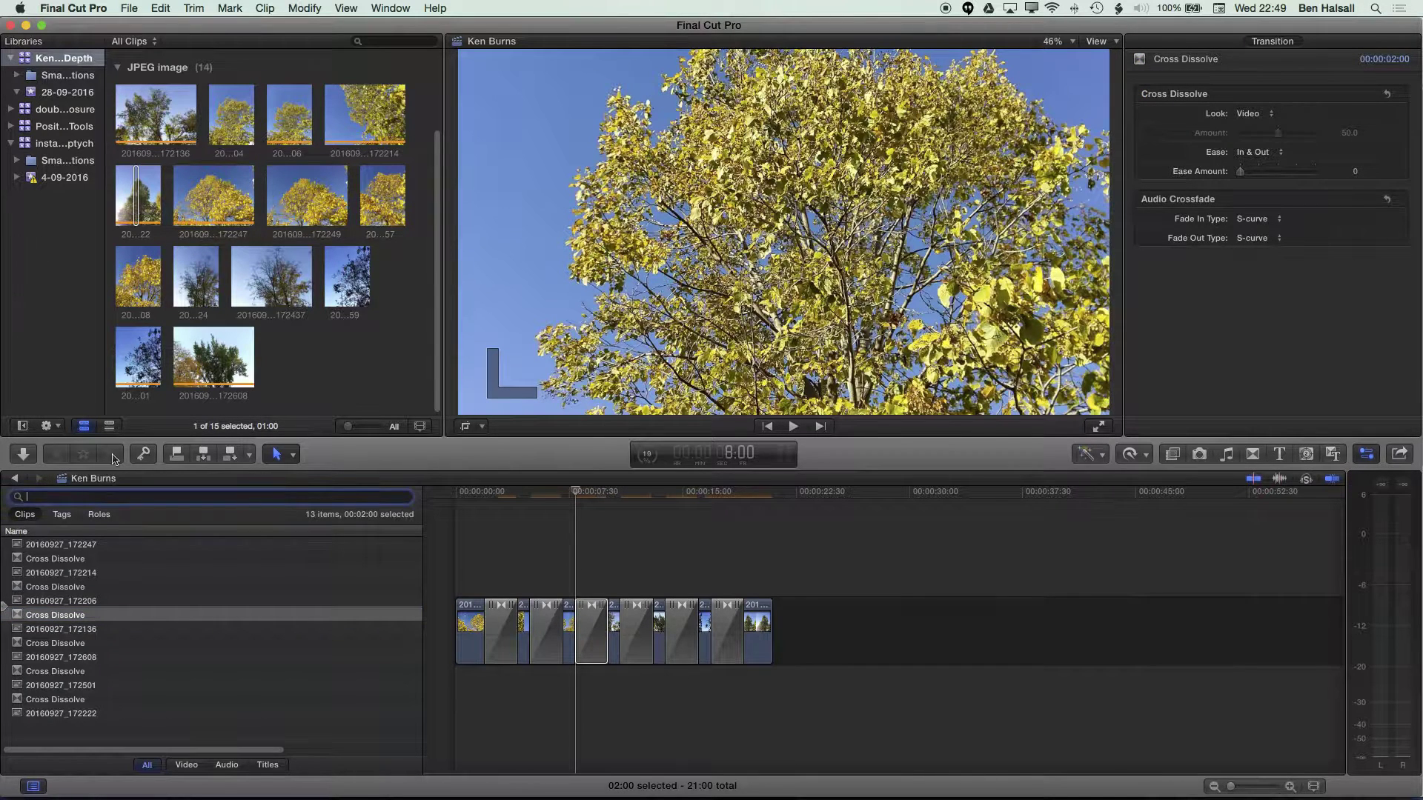
type("cross")
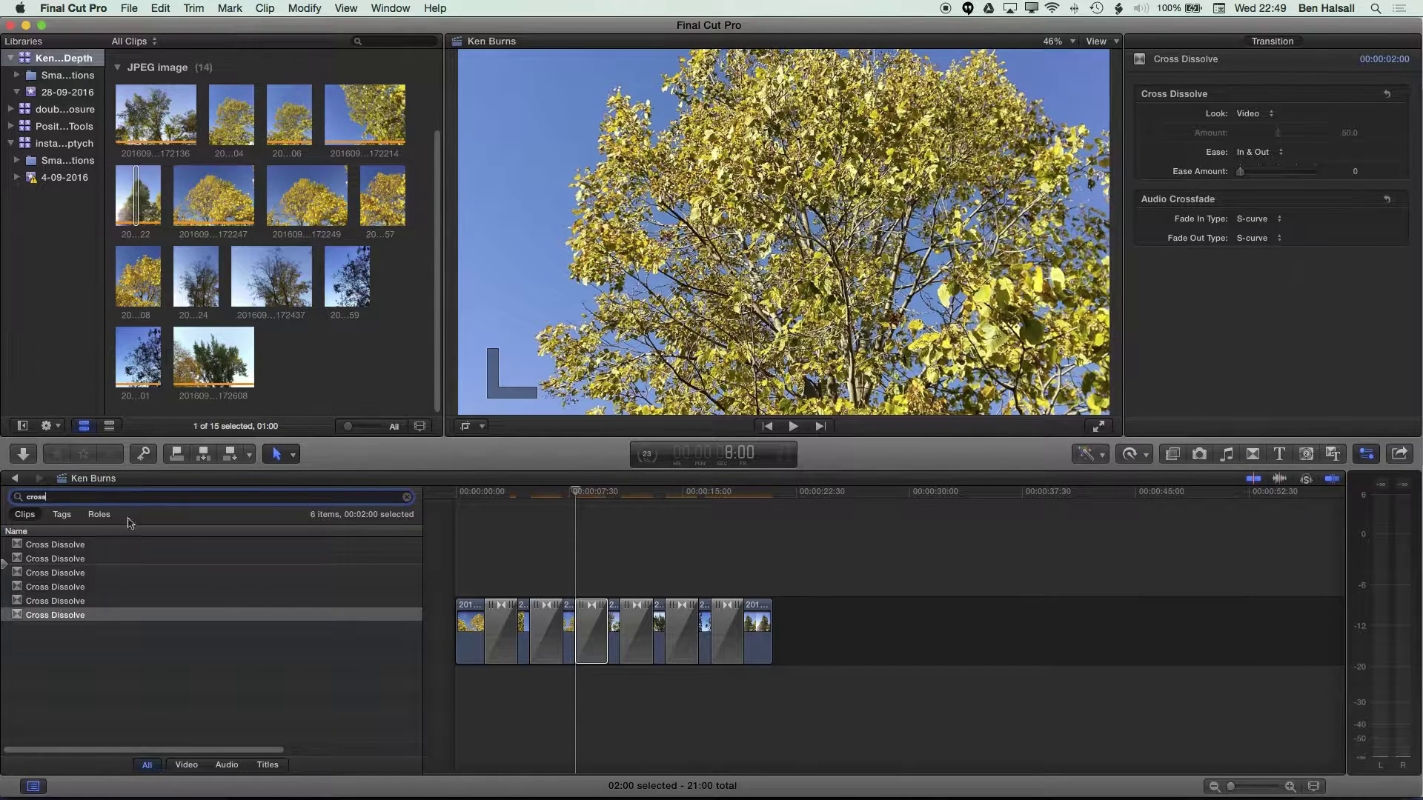
left_click(60, 546)
left_click(64, 617, "shift")
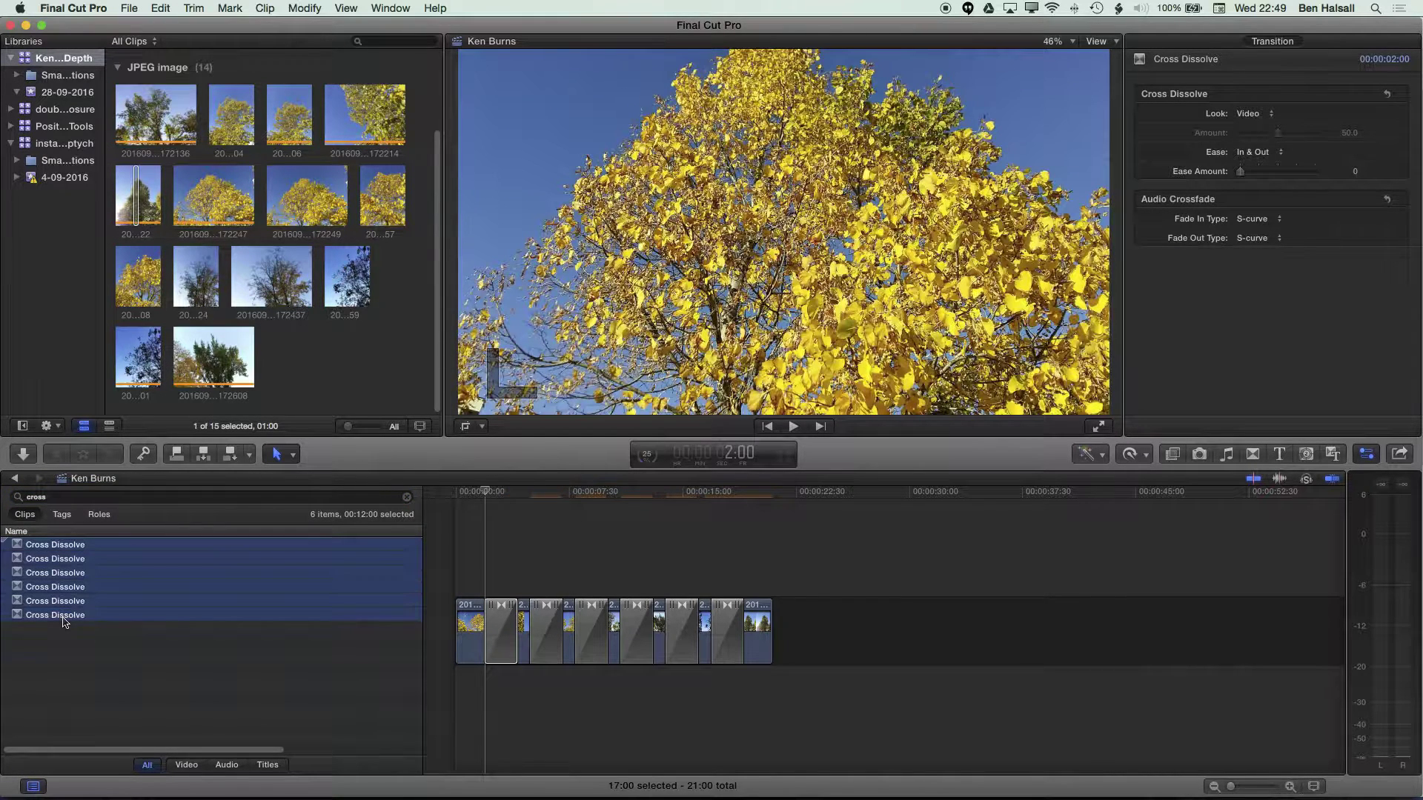
left_click_drag(552, 493, 575, 502)
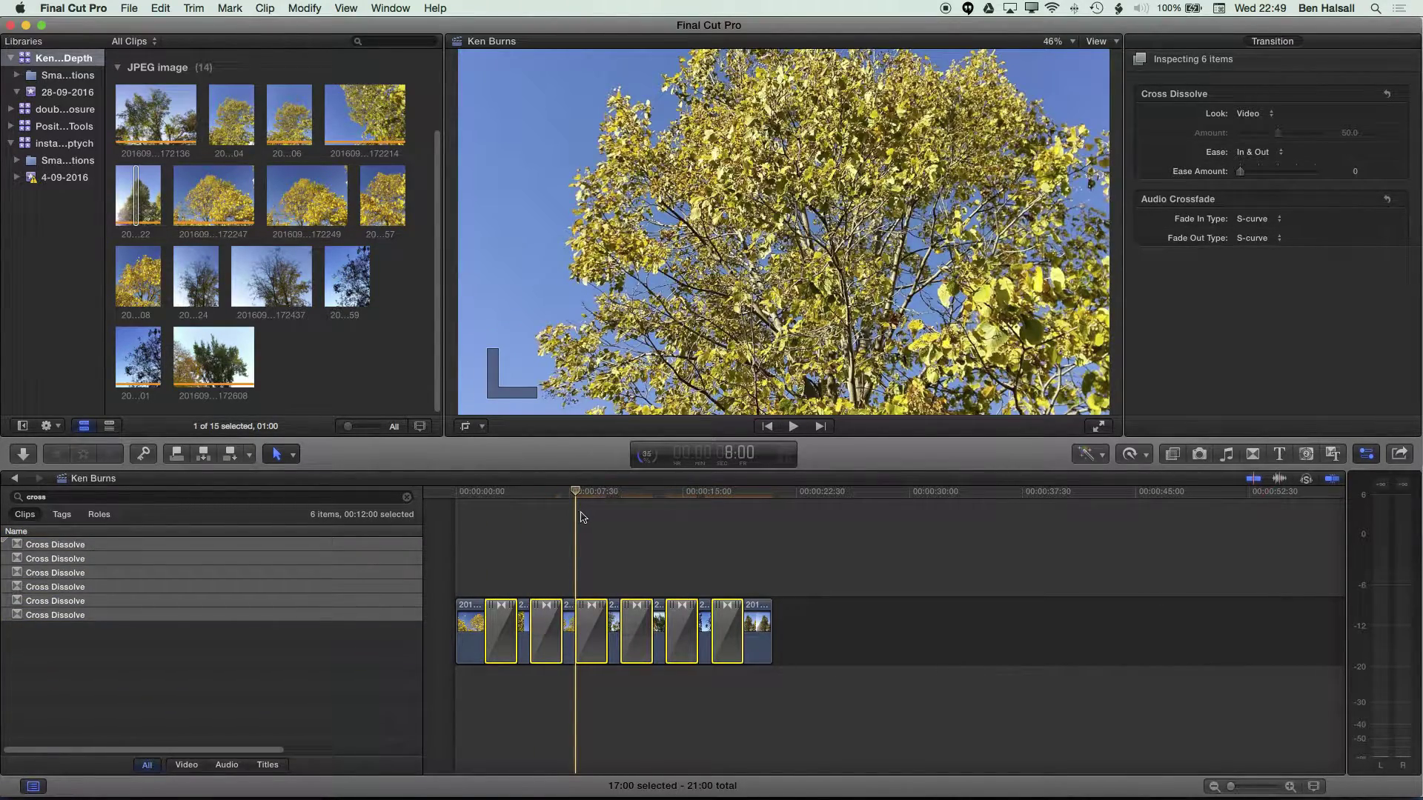
key("ctrl+d")
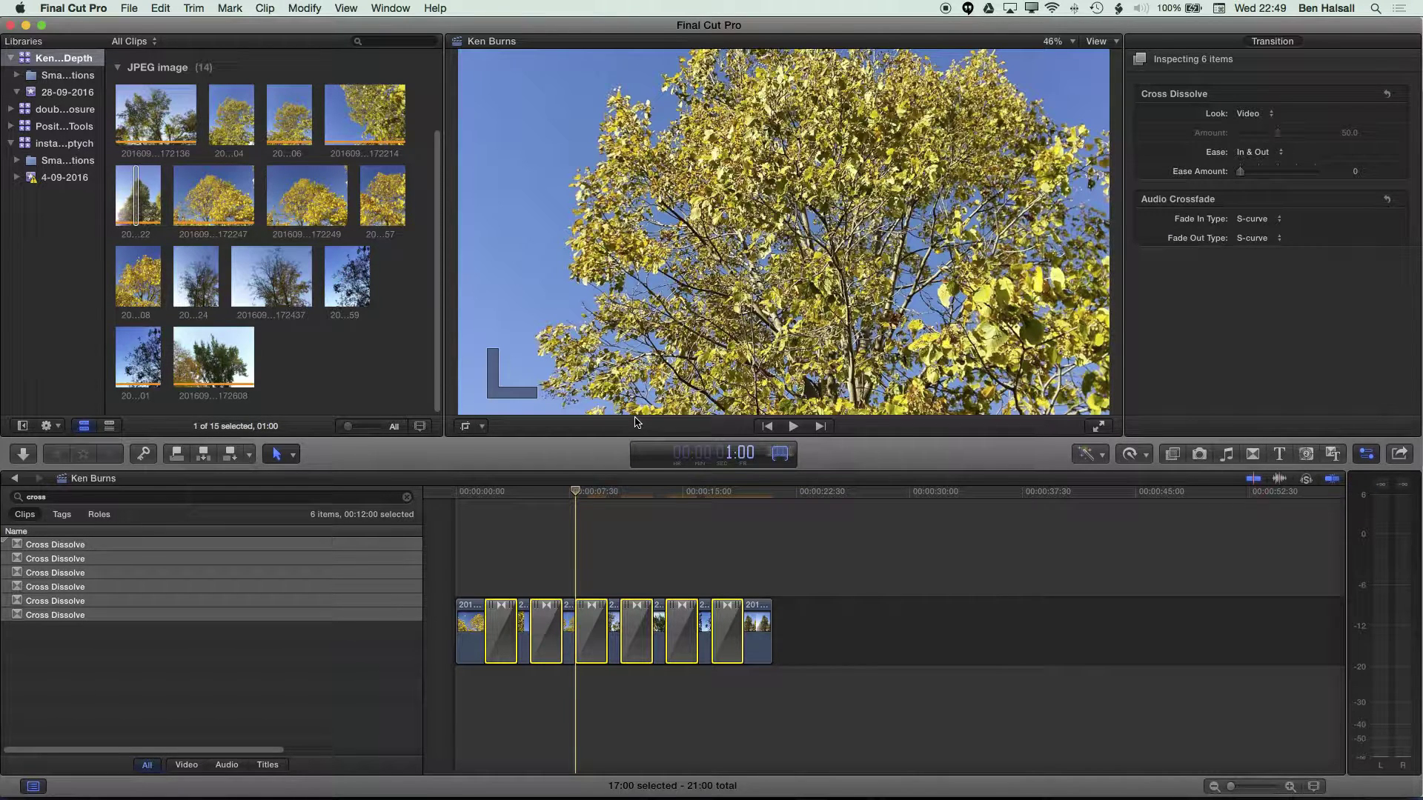
type("1:15")
key("Return")
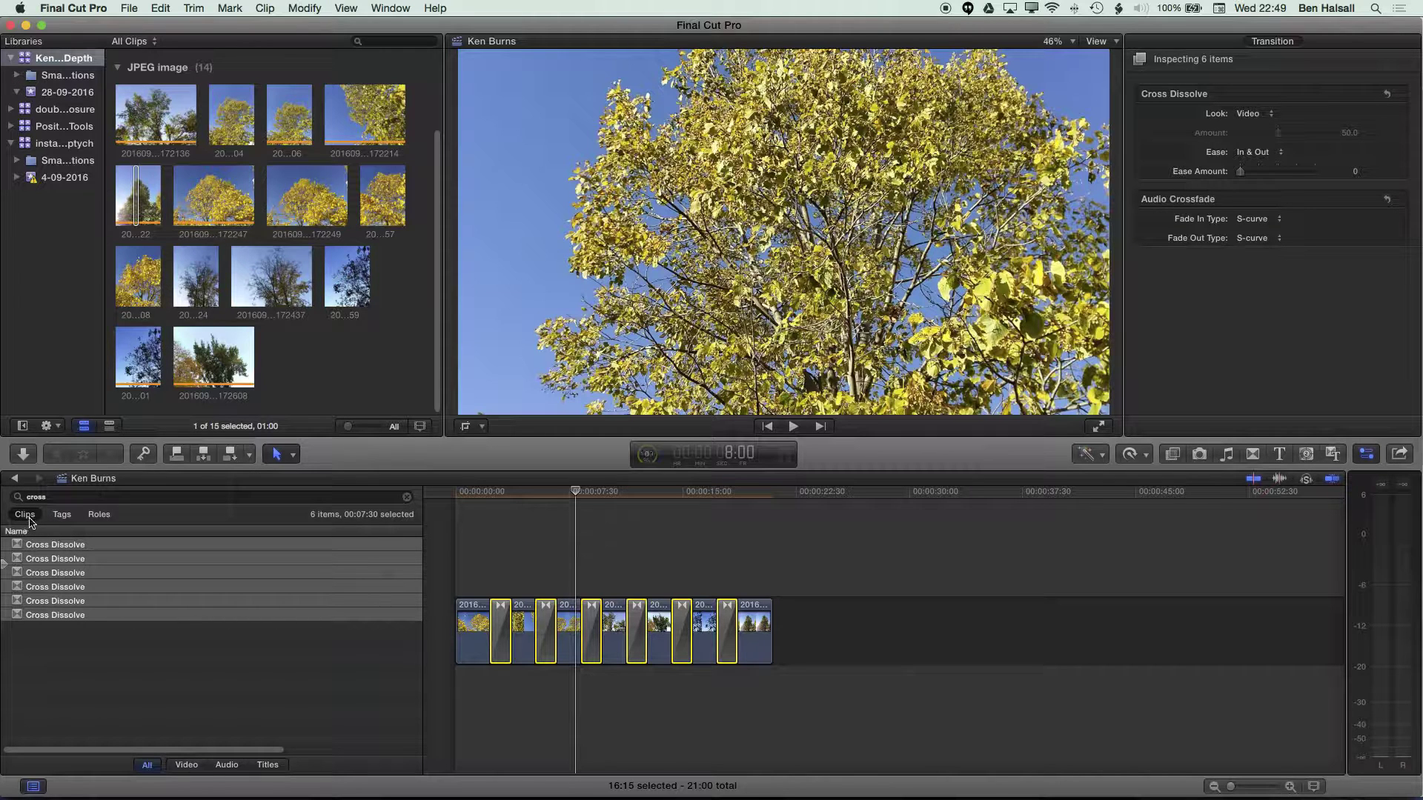
Step: Clear the index search and inspect the first Cross Dissolve and photo clip 20160927_172247 from the full list
left_click(407, 496)
left_click(133, 552)
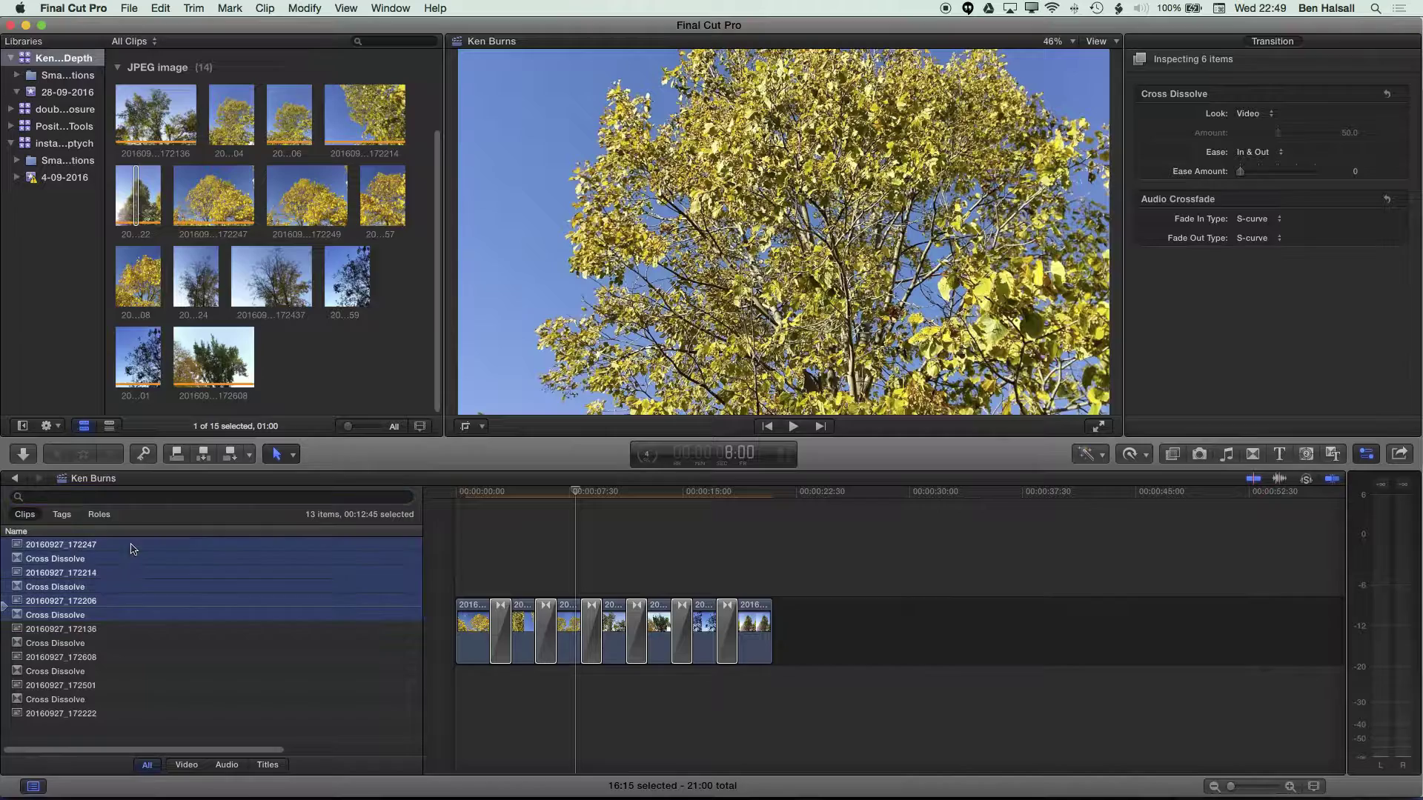
left_click(102, 561)
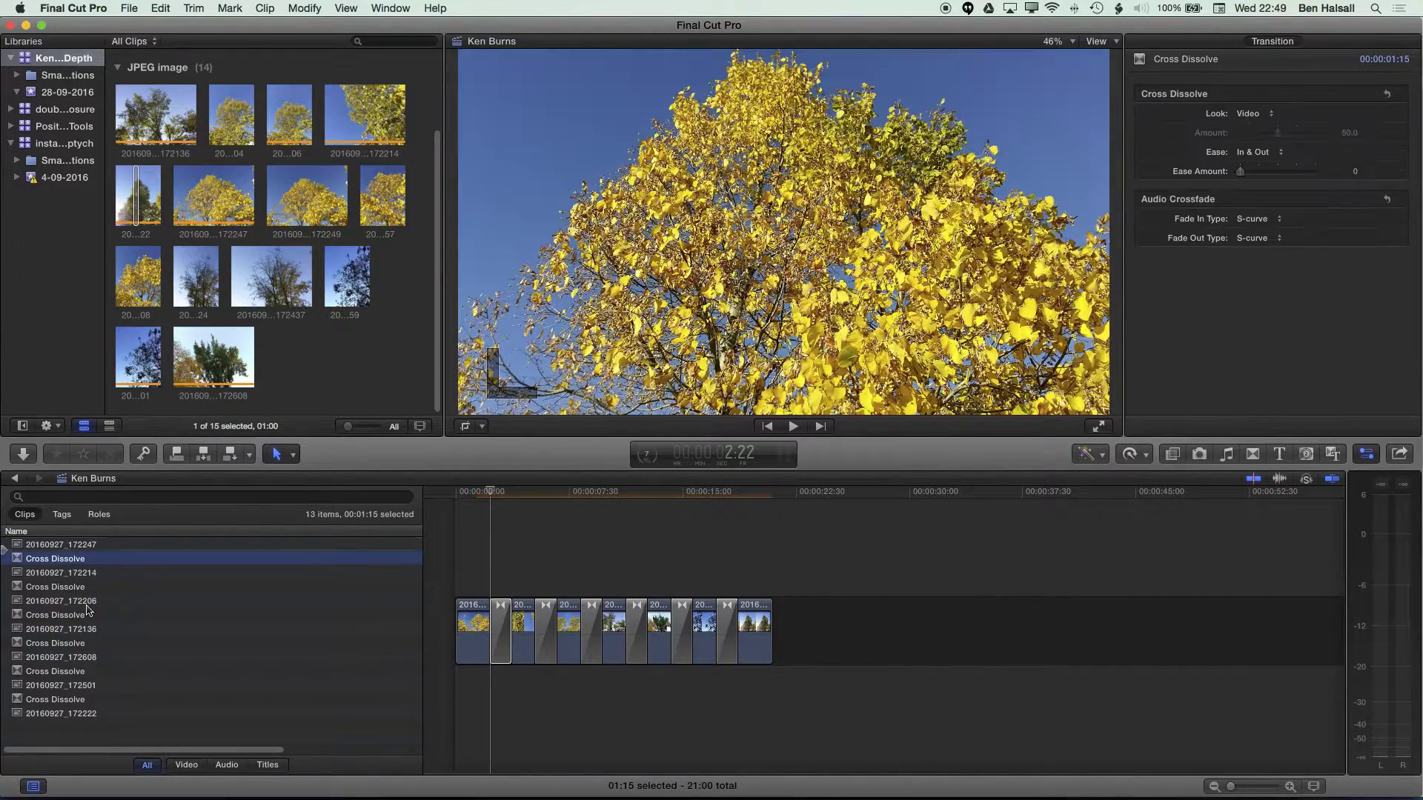
left_click(78, 547)
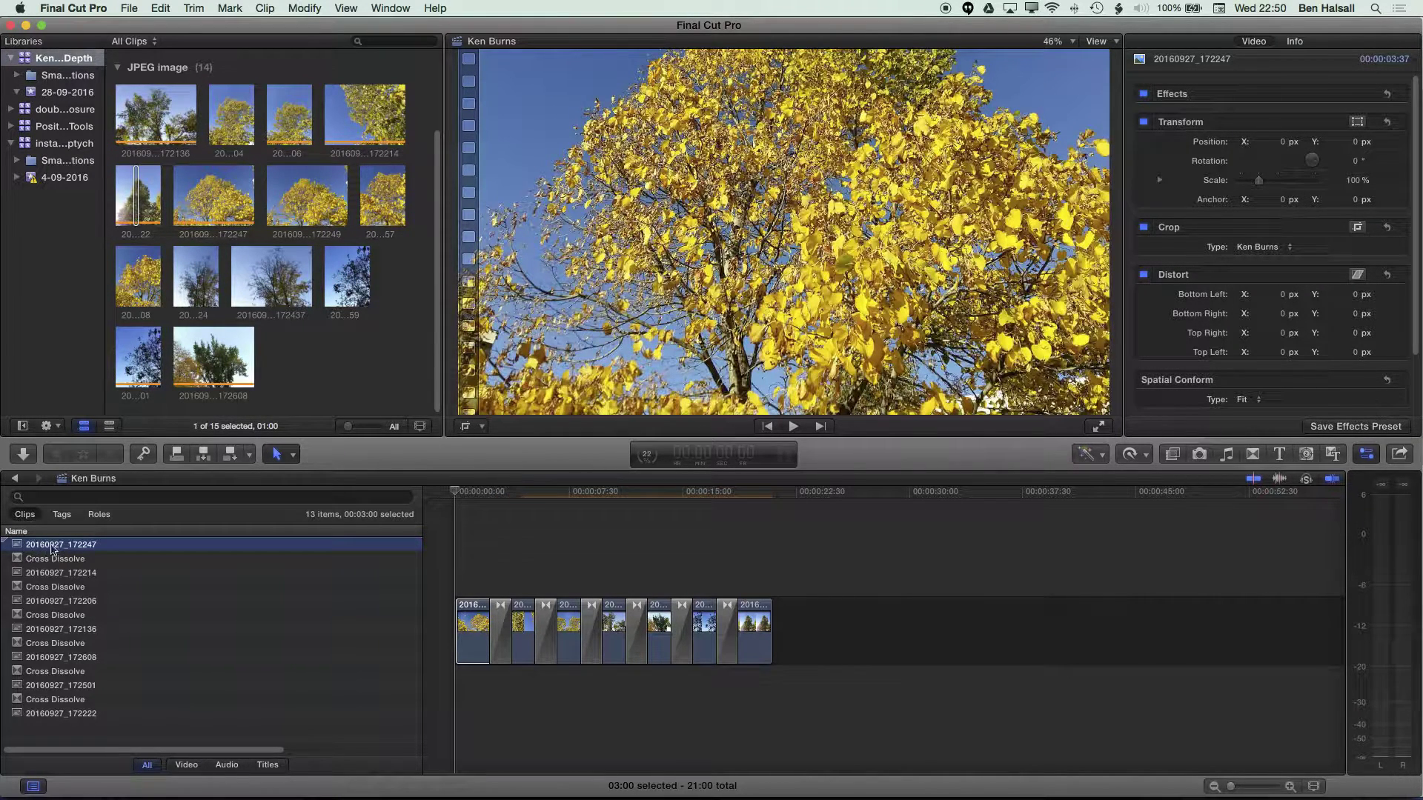
Step: Filter the timeline index for "2016" and set the duration of all seven photo clips to 5 seconds
left_click(86, 498)
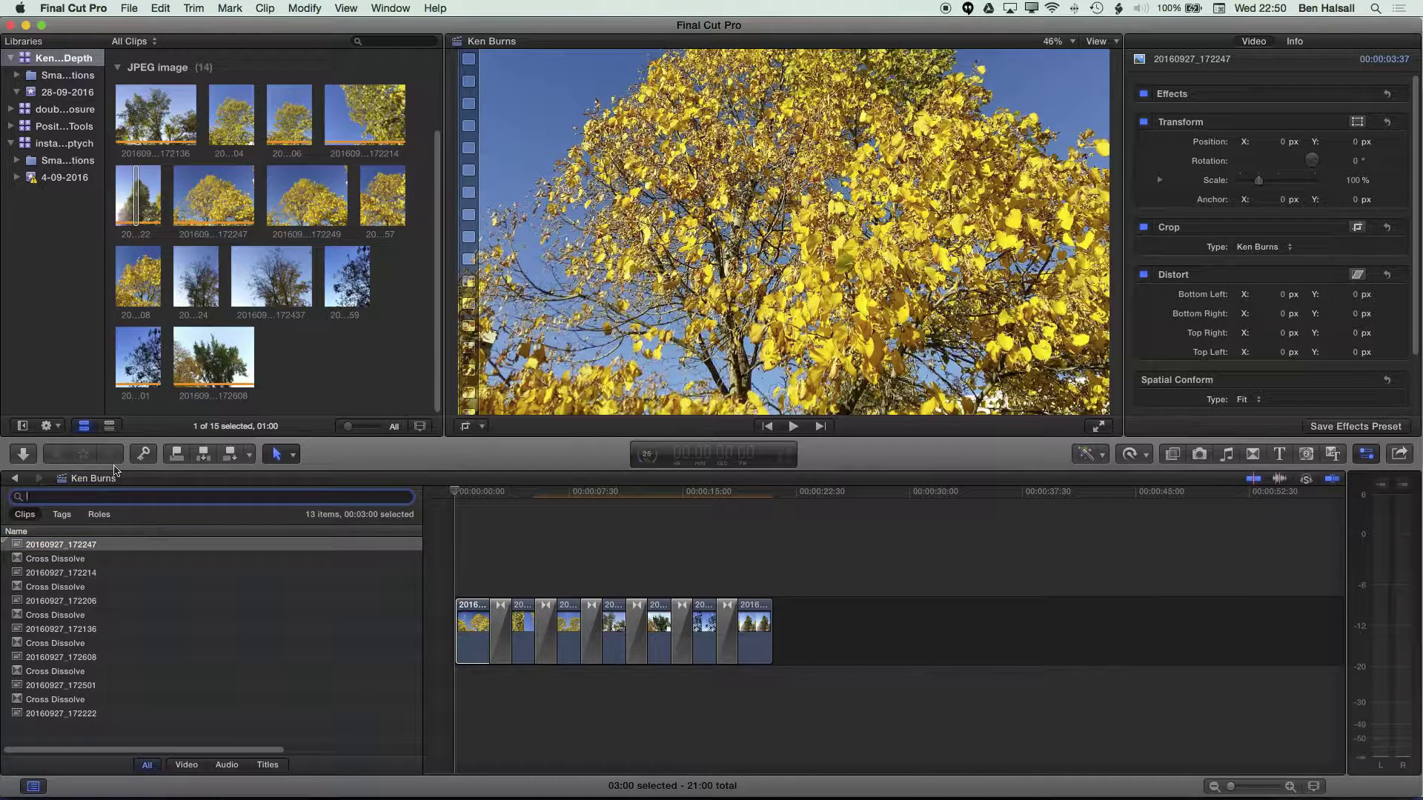
type("2016")
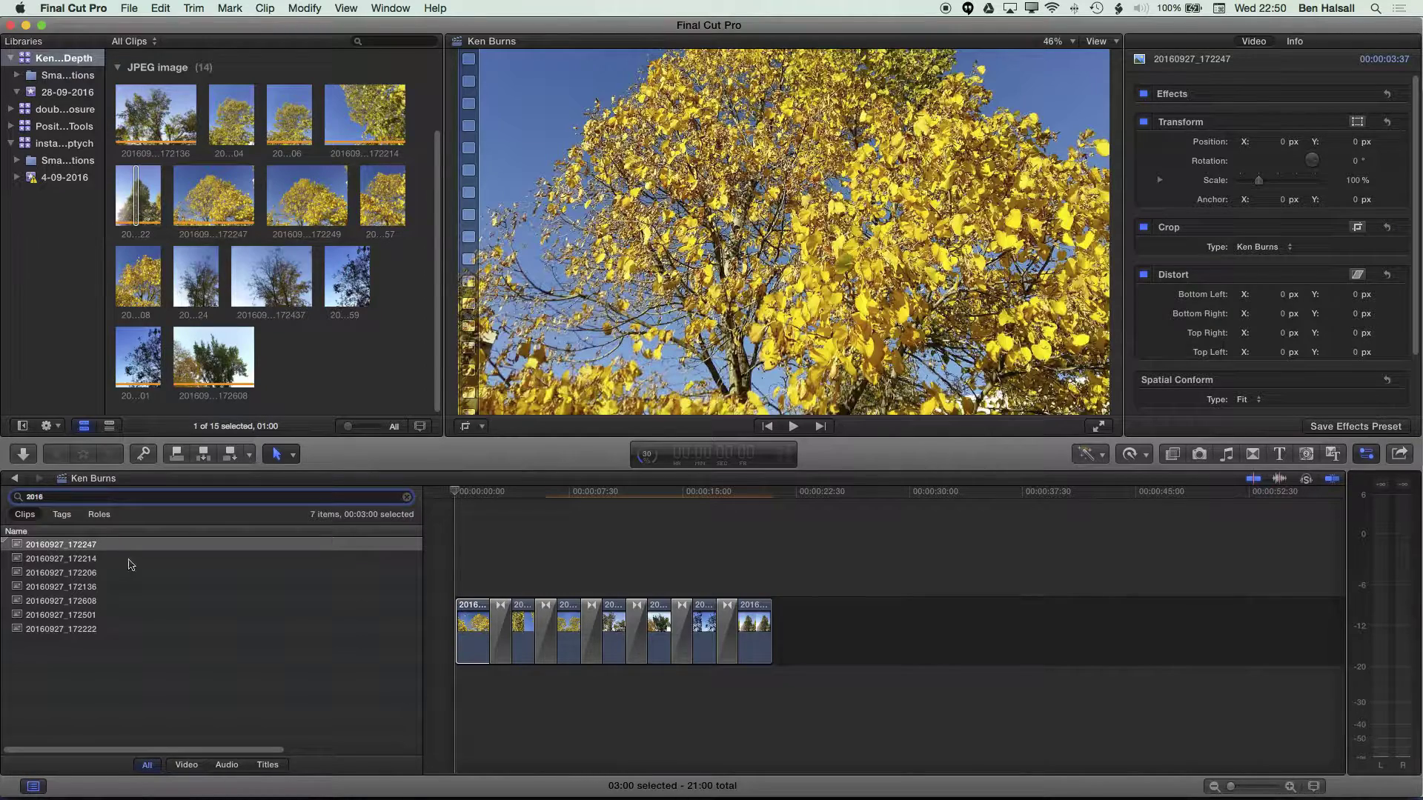
left_click(49, 632, "shift")
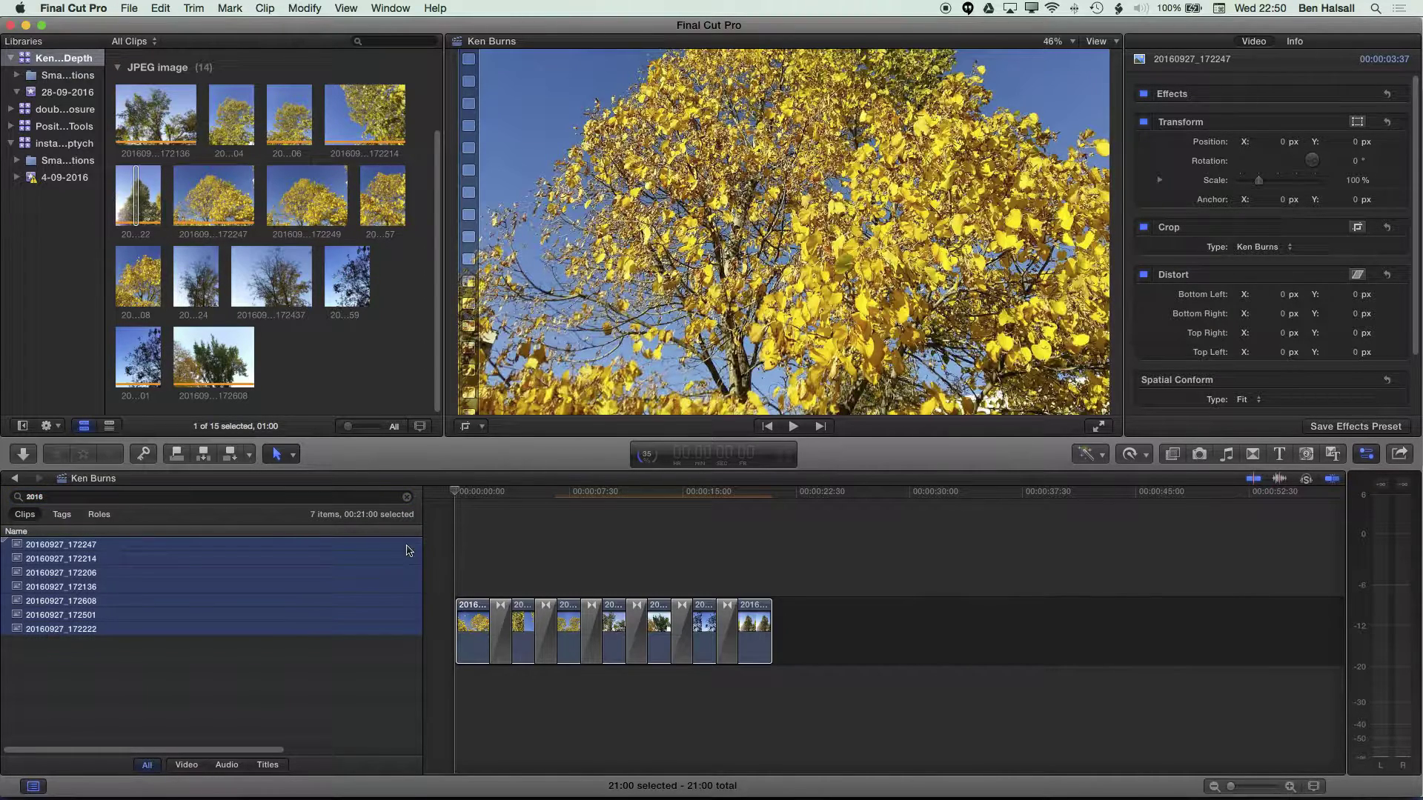
left_click(585, 495)
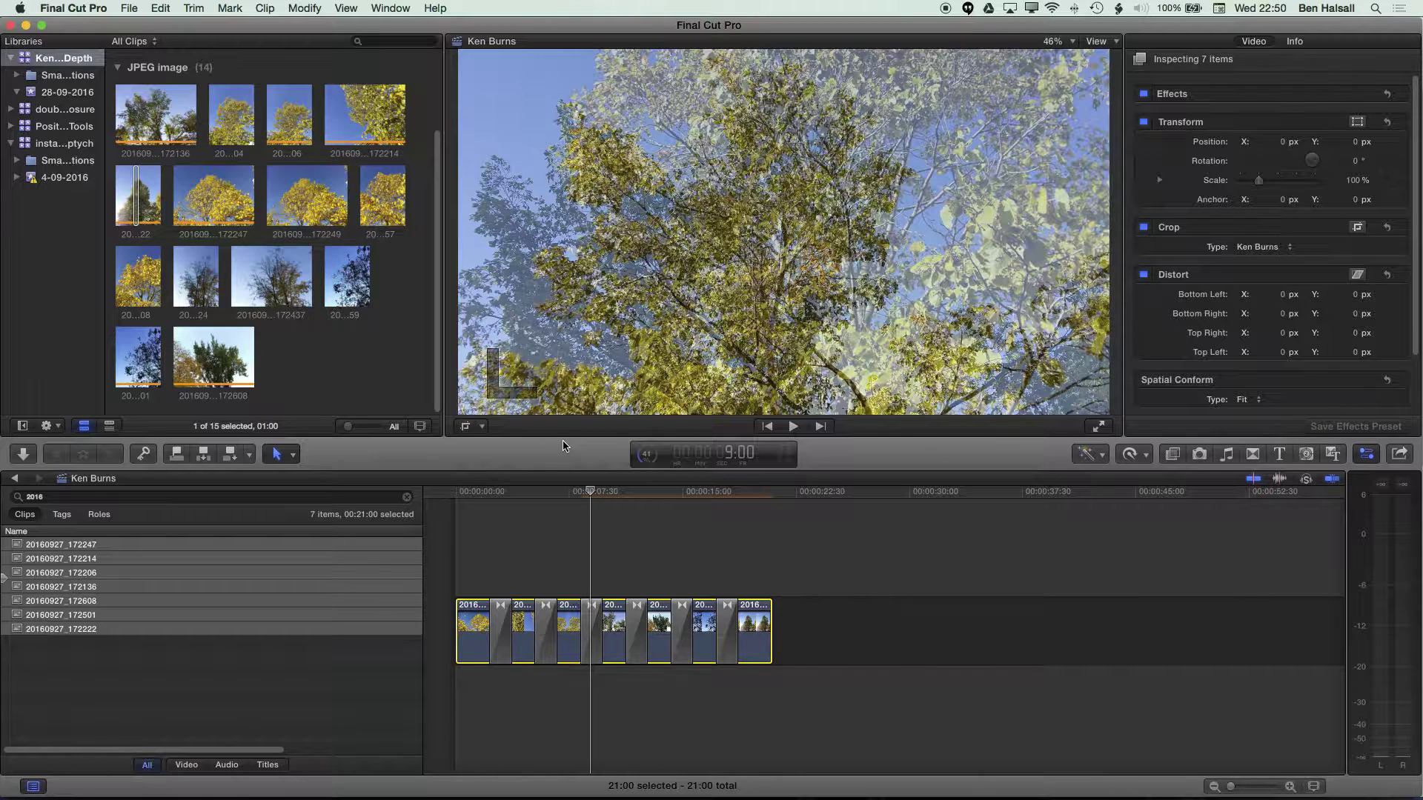
key("ctrl+d")
type("5.")
key("Return")
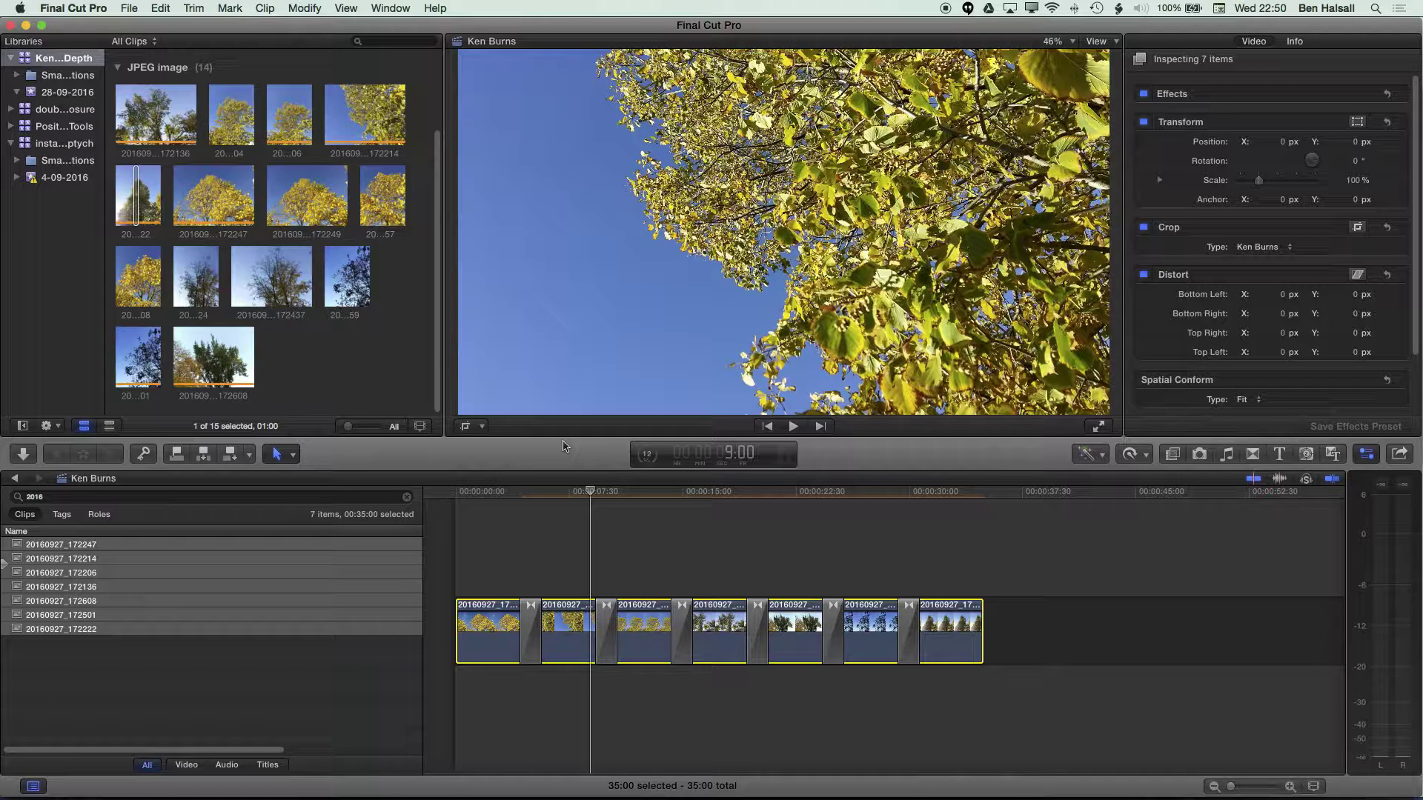
Step: Clear the "2016" search and close the timeline index
left_click(489, 519)
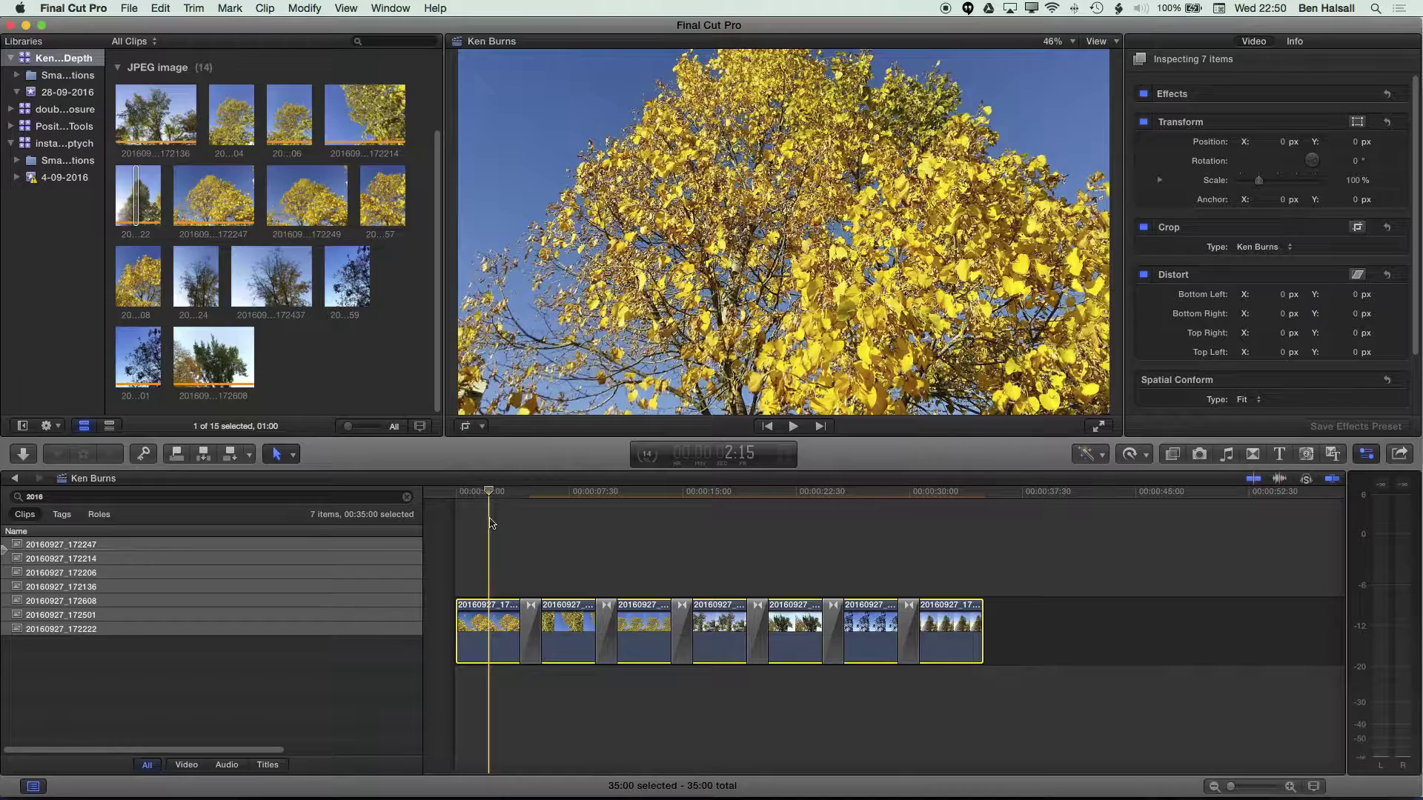
left_click(407, 498)
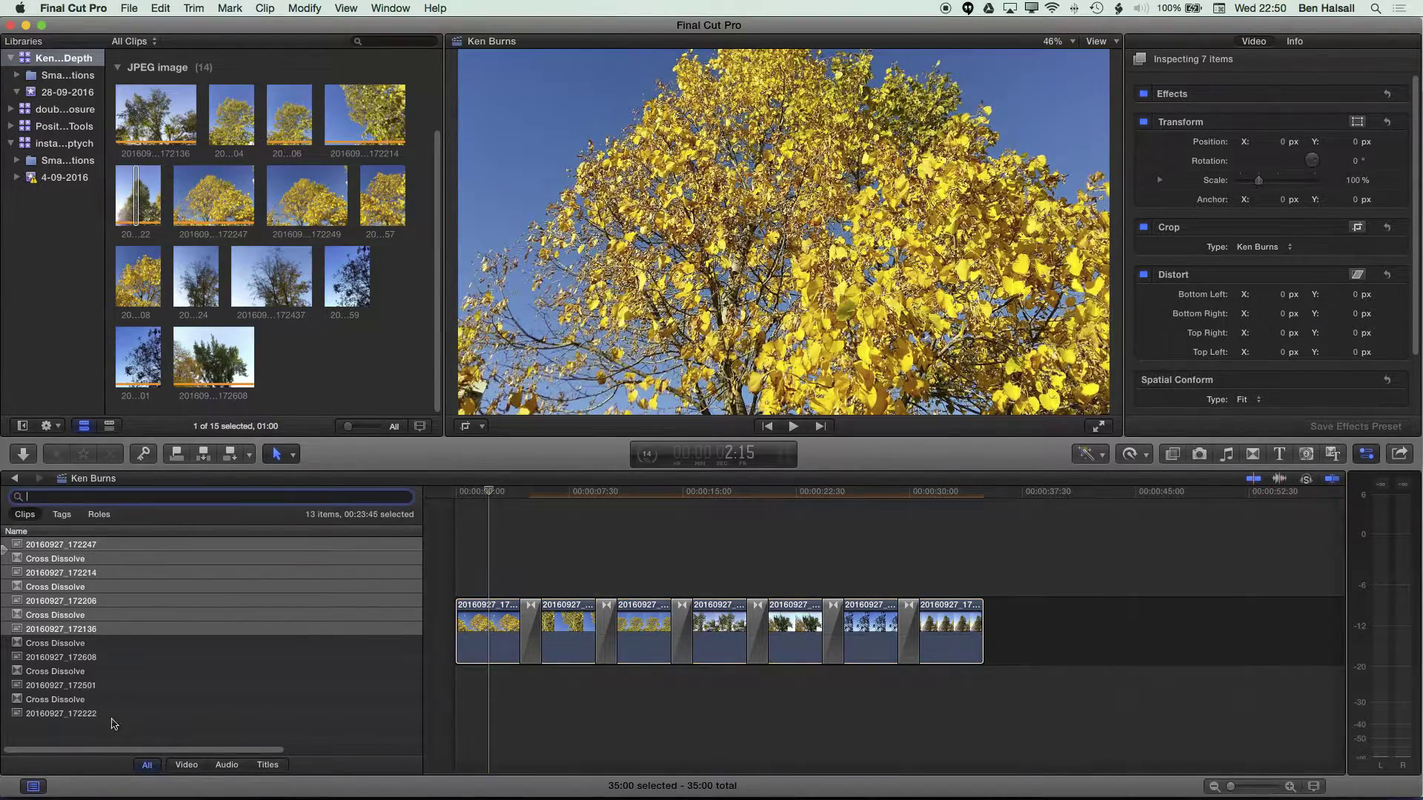
left_click(32, 786)
Step: Examine the Ken Burns start and end framing of the second clip, and play the sequence onward from the third clip
left_click(151, 548)
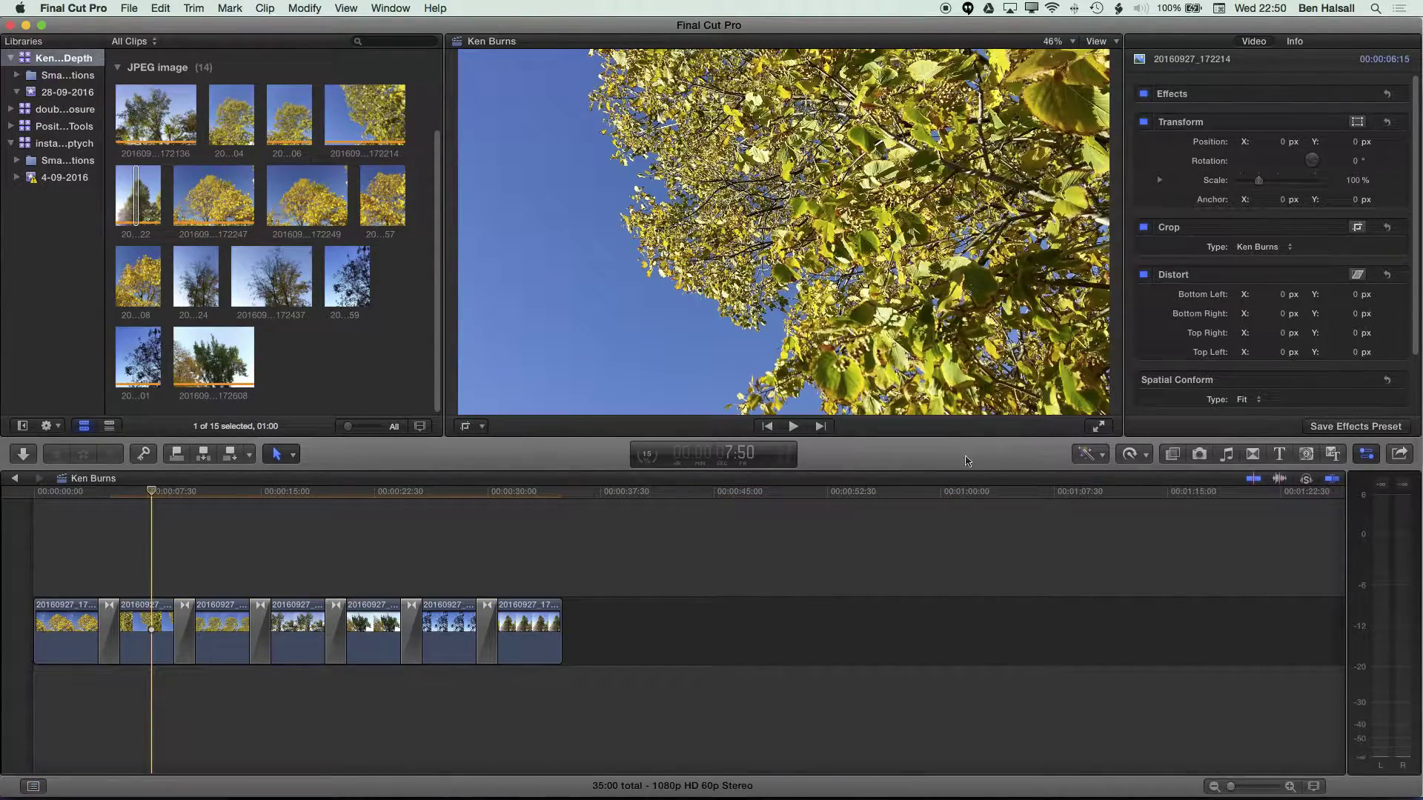
left_click(139, 630)
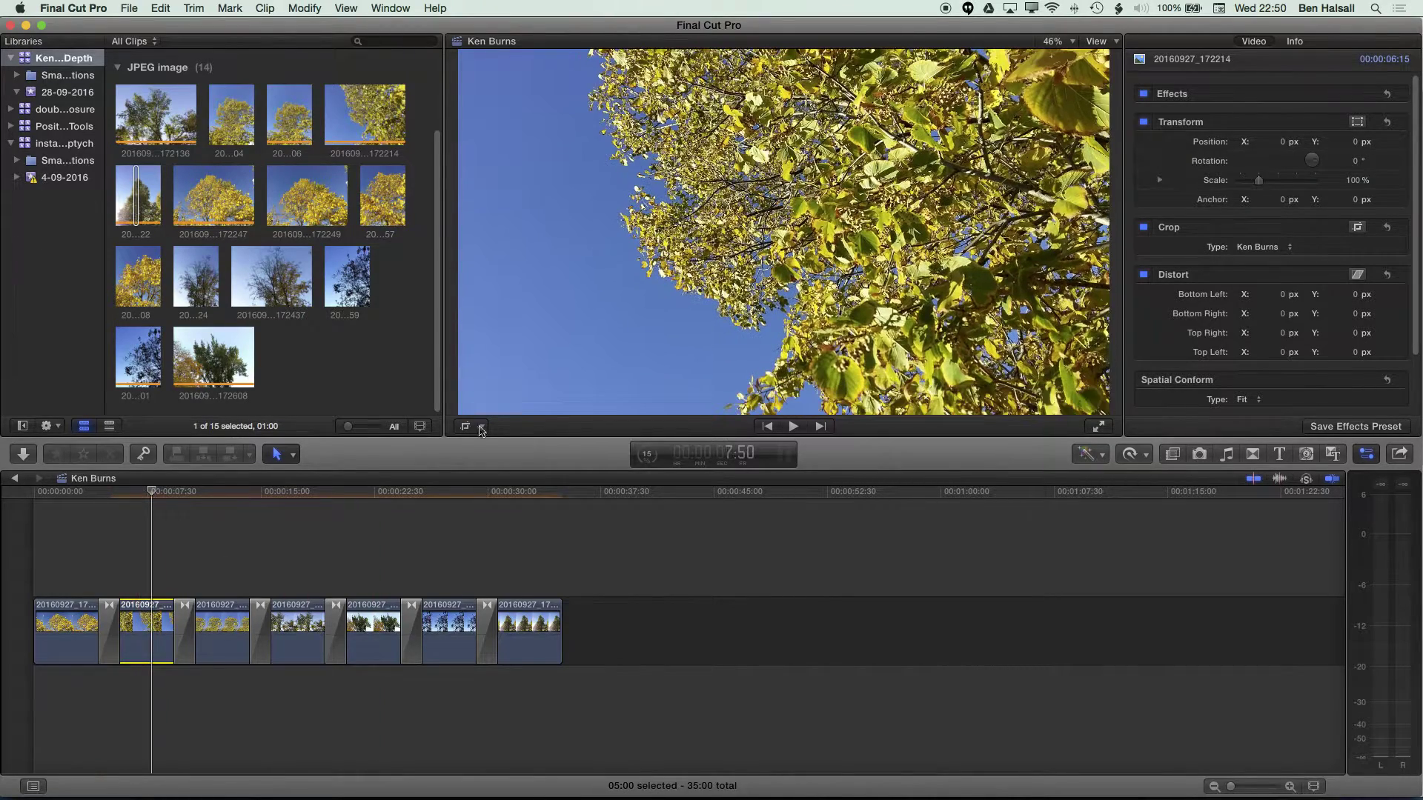
left_click(467, 427)
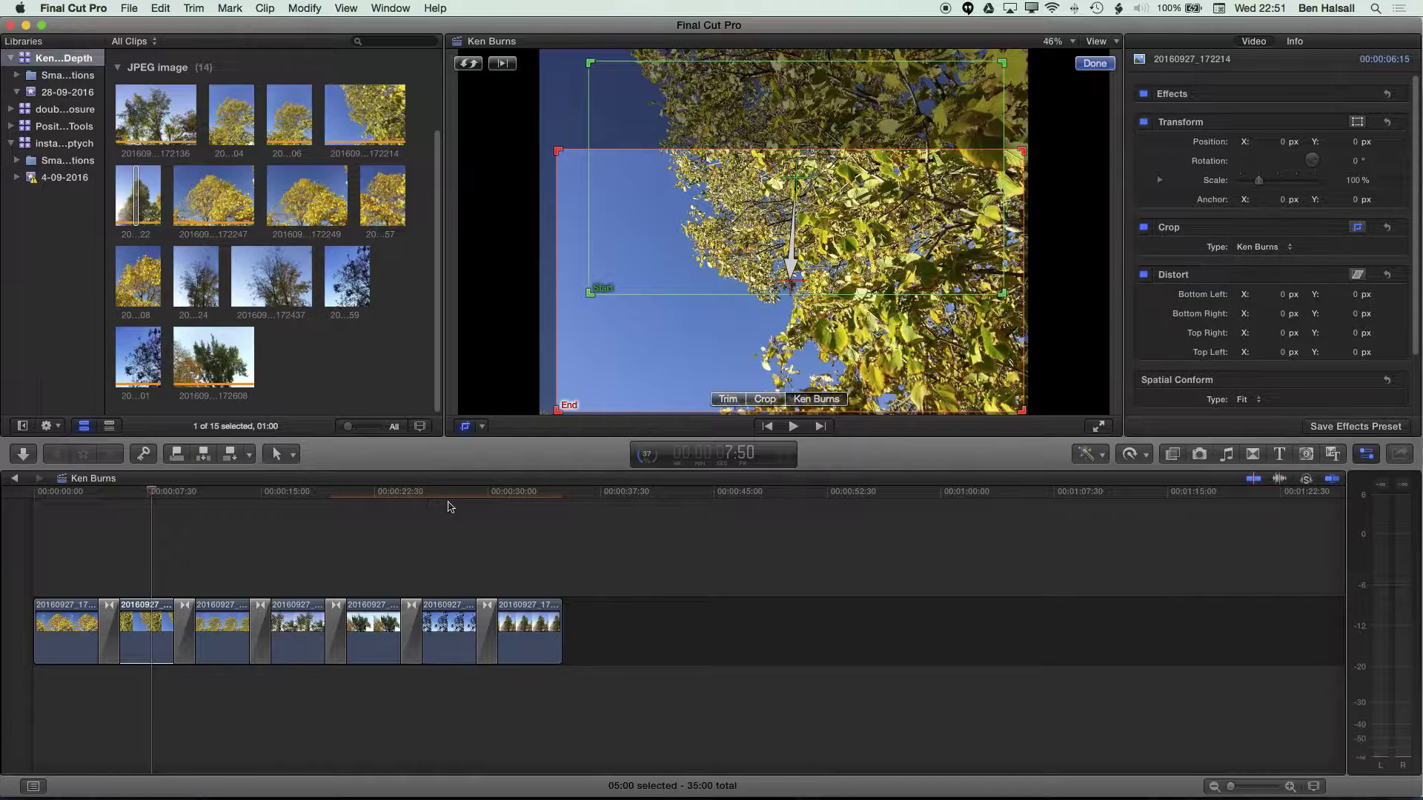
left_click(232, 496)
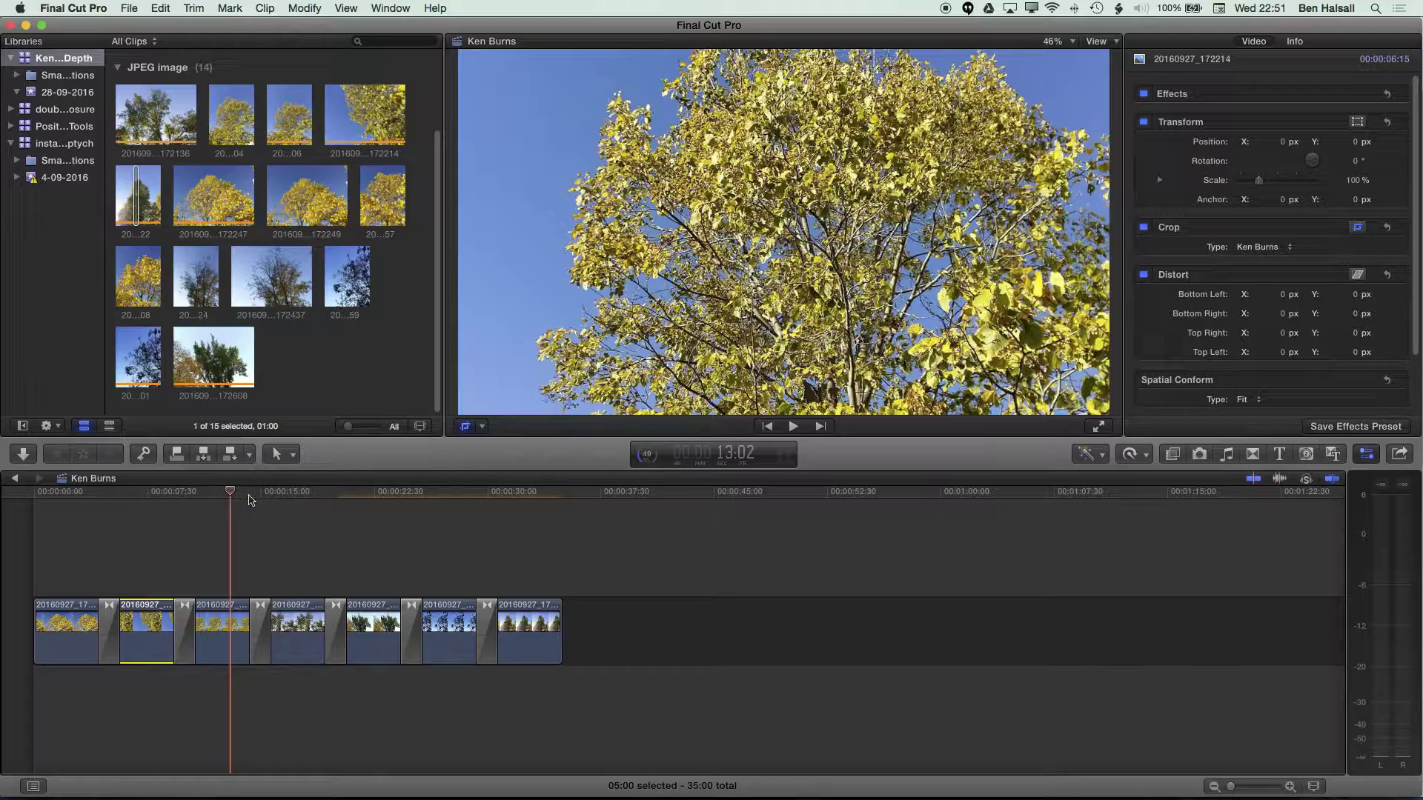
key("space")
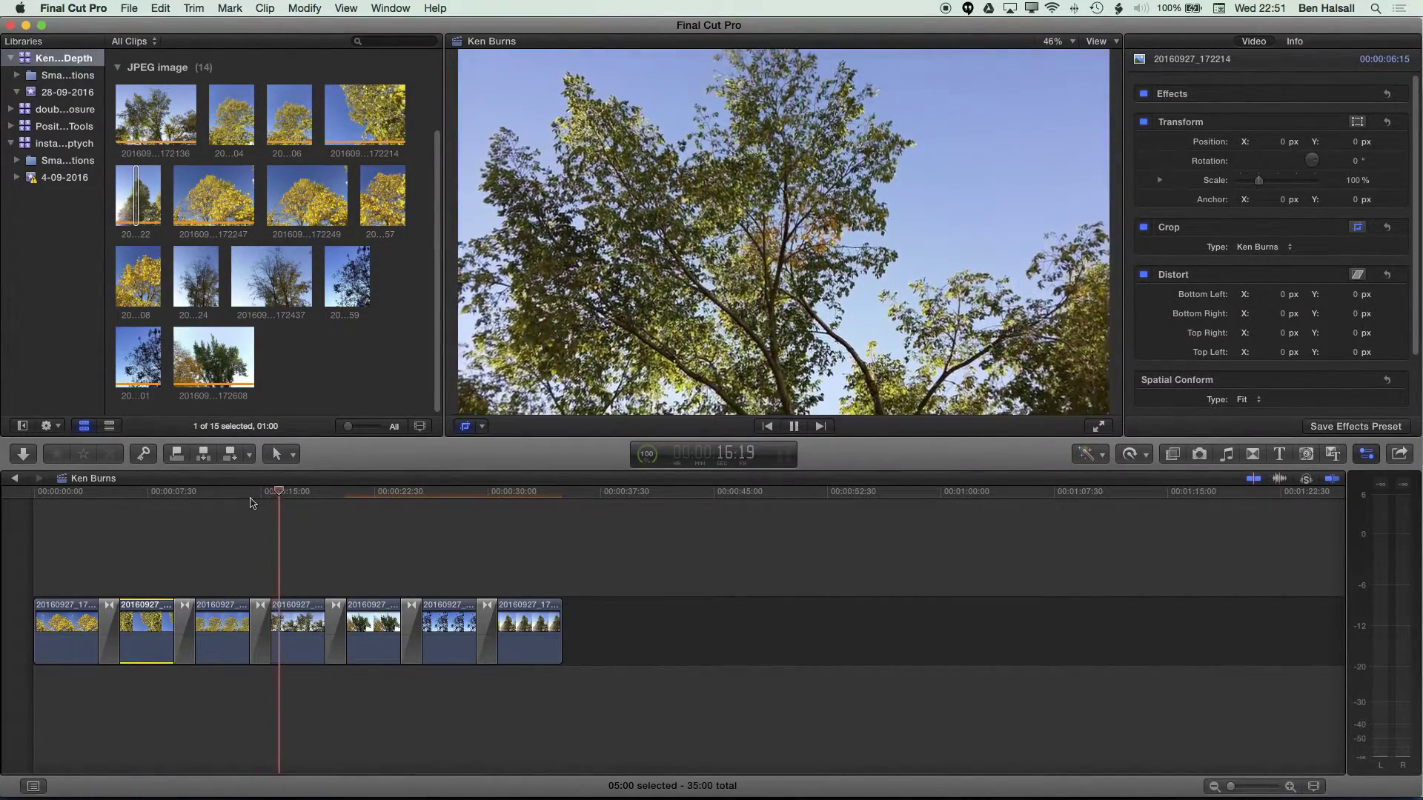
Step: Check the Ken Burns start and end framing of the fourth clip, 20160927_172136, and close the framing overlay
left_click(303, 508)
key("shift+c")
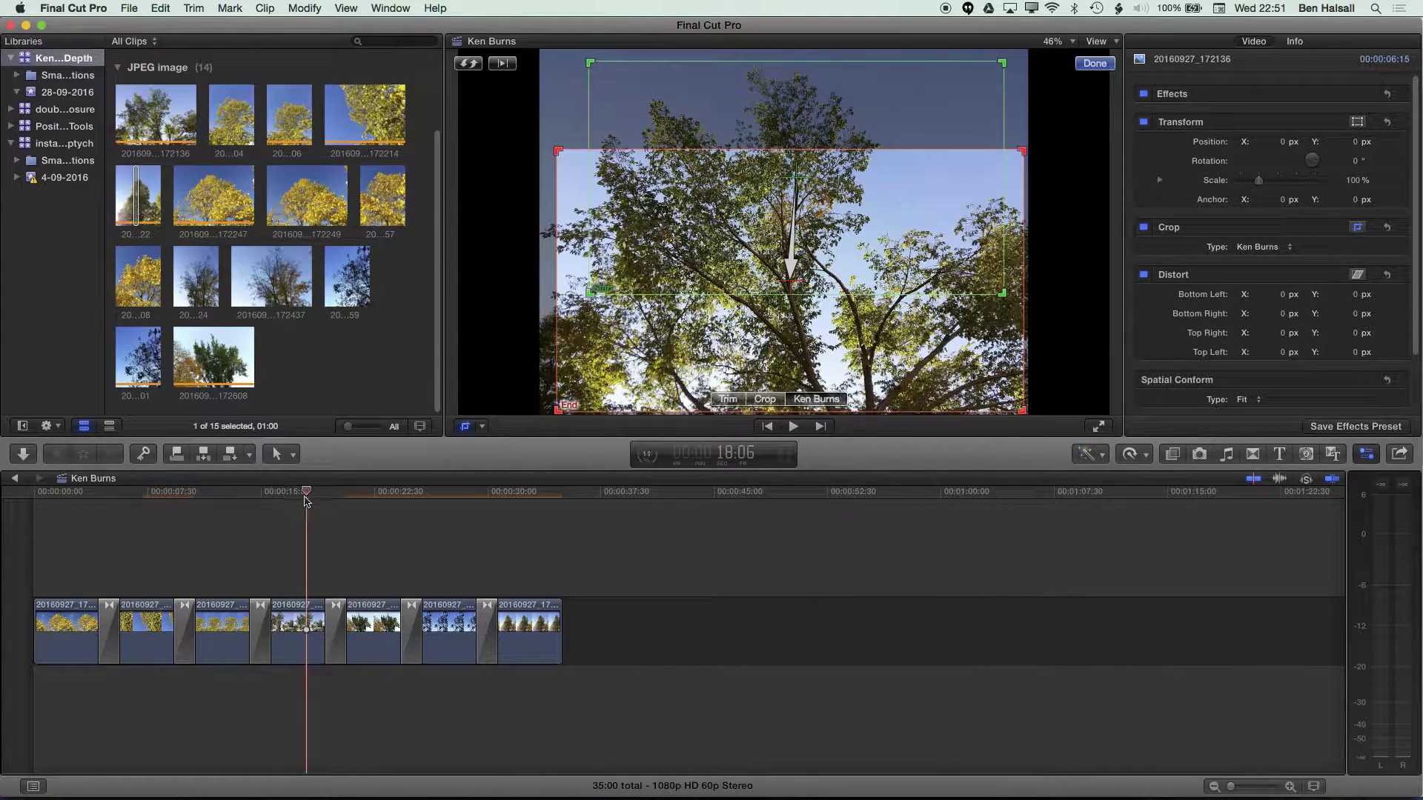
left_click(1095, 64)
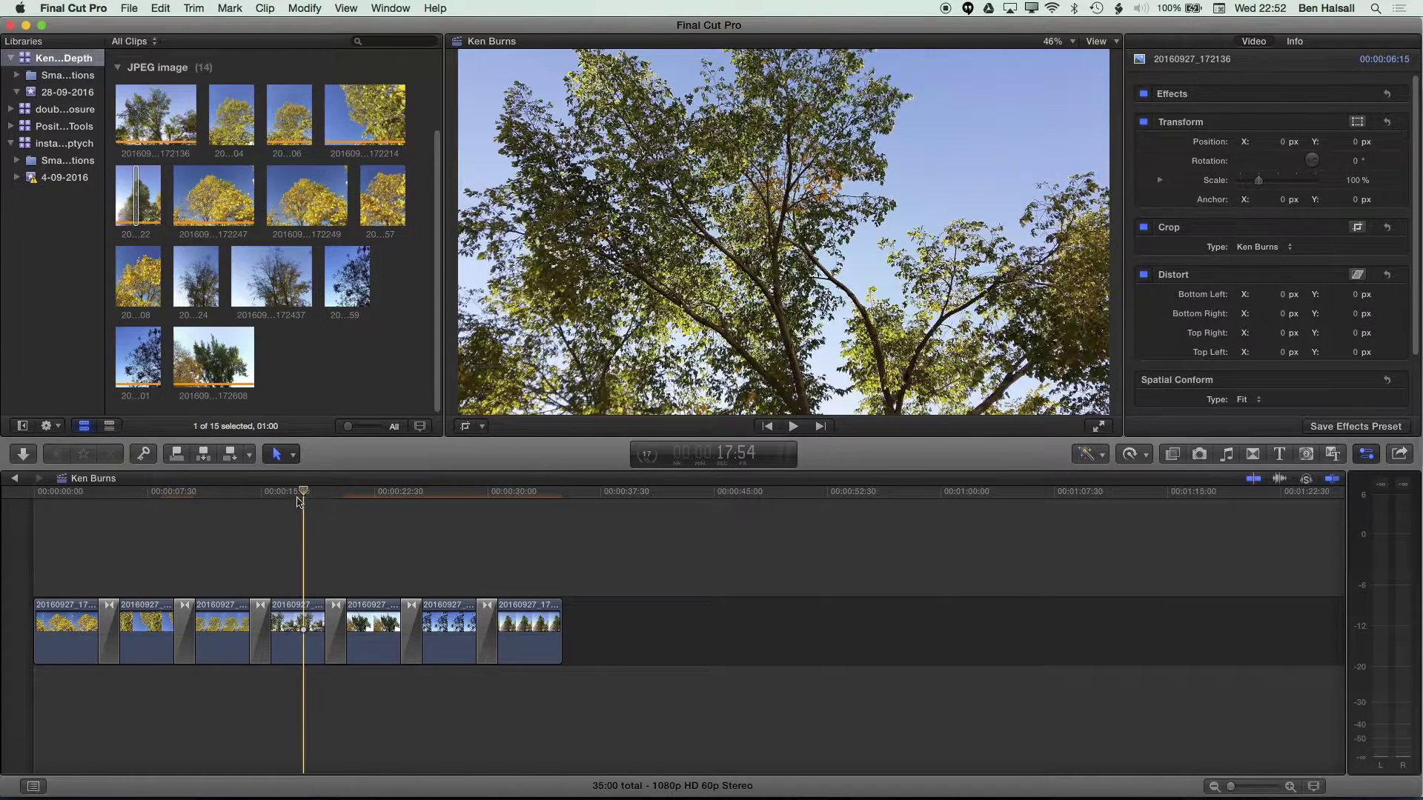
Step: Combine all seven photo clips and their transitions into a compound clip named Ken Burns Clip in the 28-09-2016 event
left_click(508, 563)
left_click_drag(596, 575, 48, 689)
left_click(130, 8)
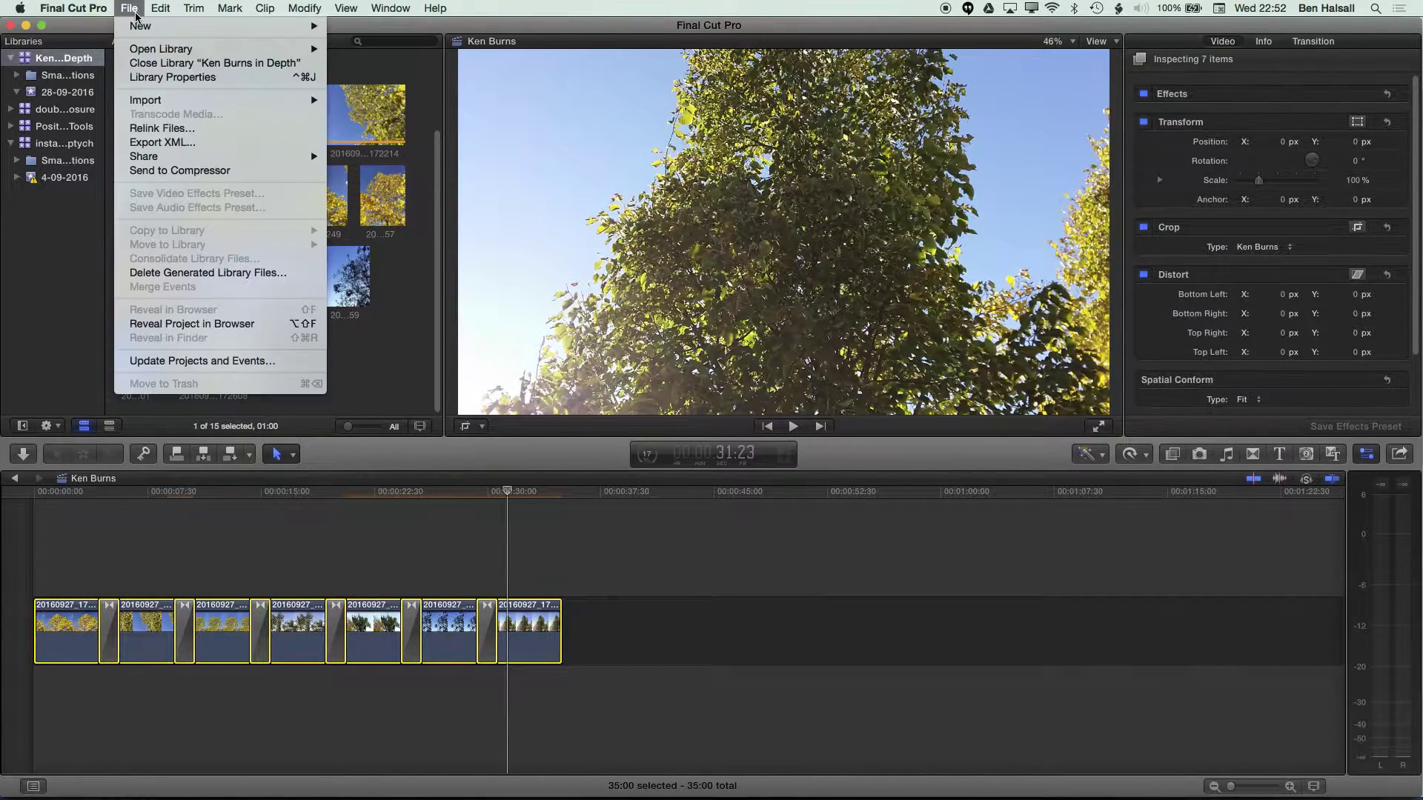
mouse_move(139, 28)
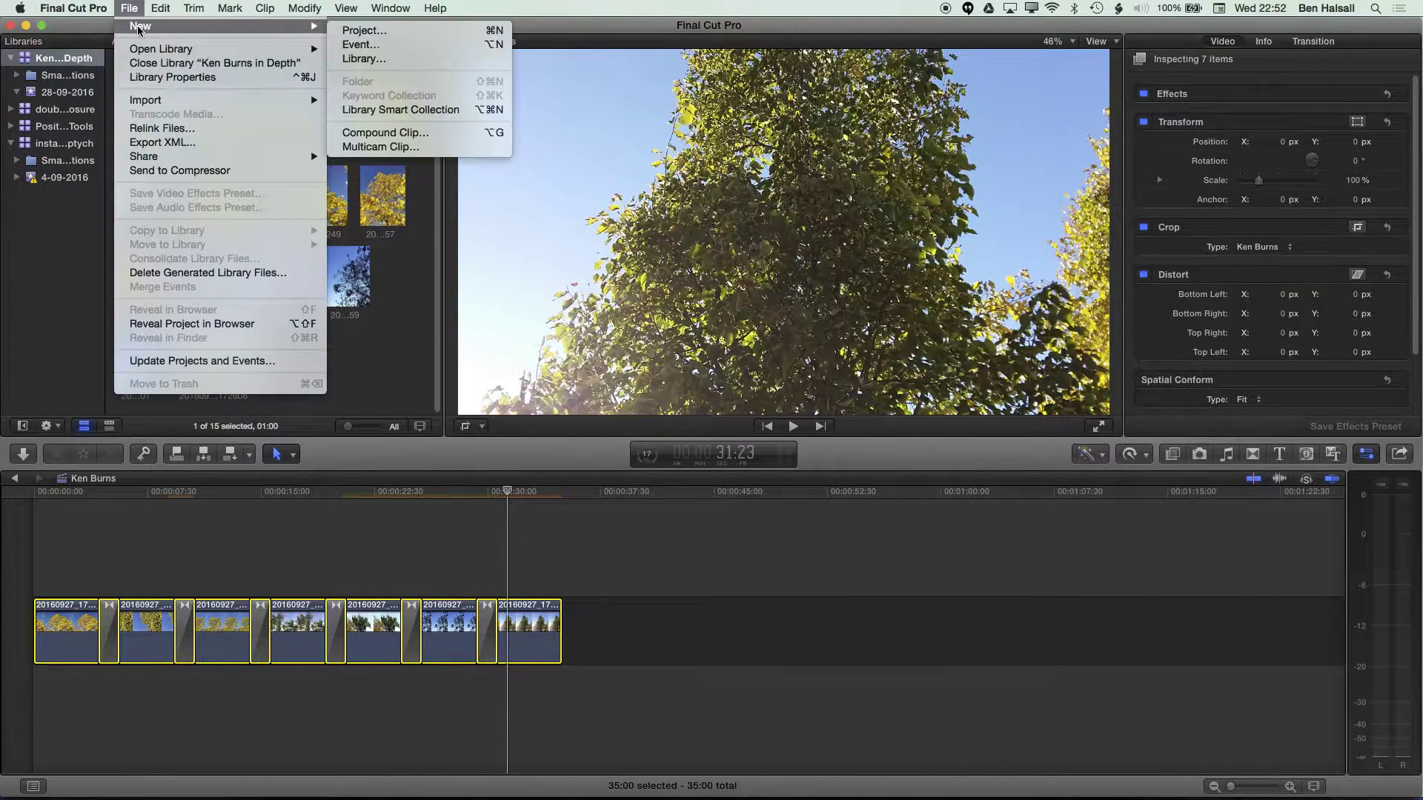
left_click(443, 134)
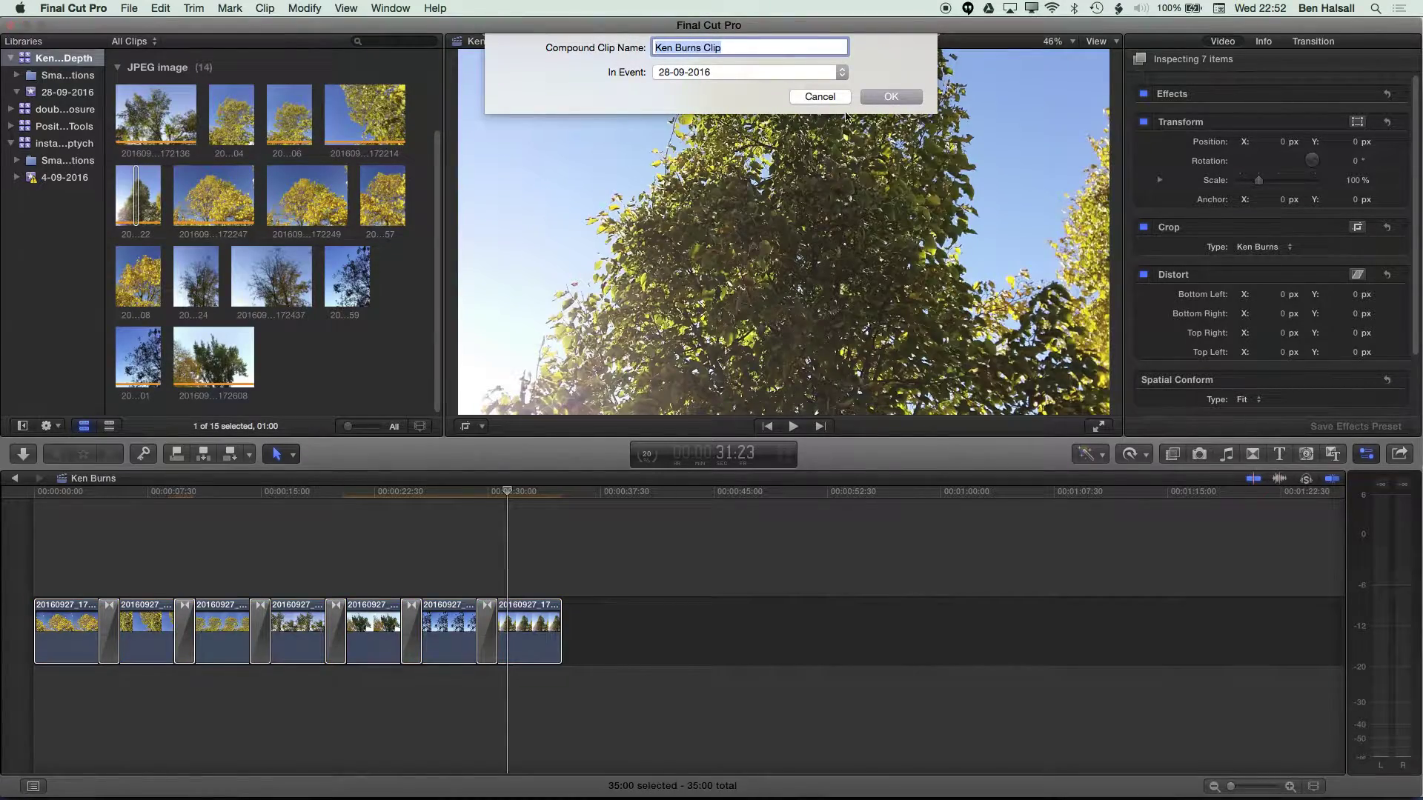
left_click(890, 97)
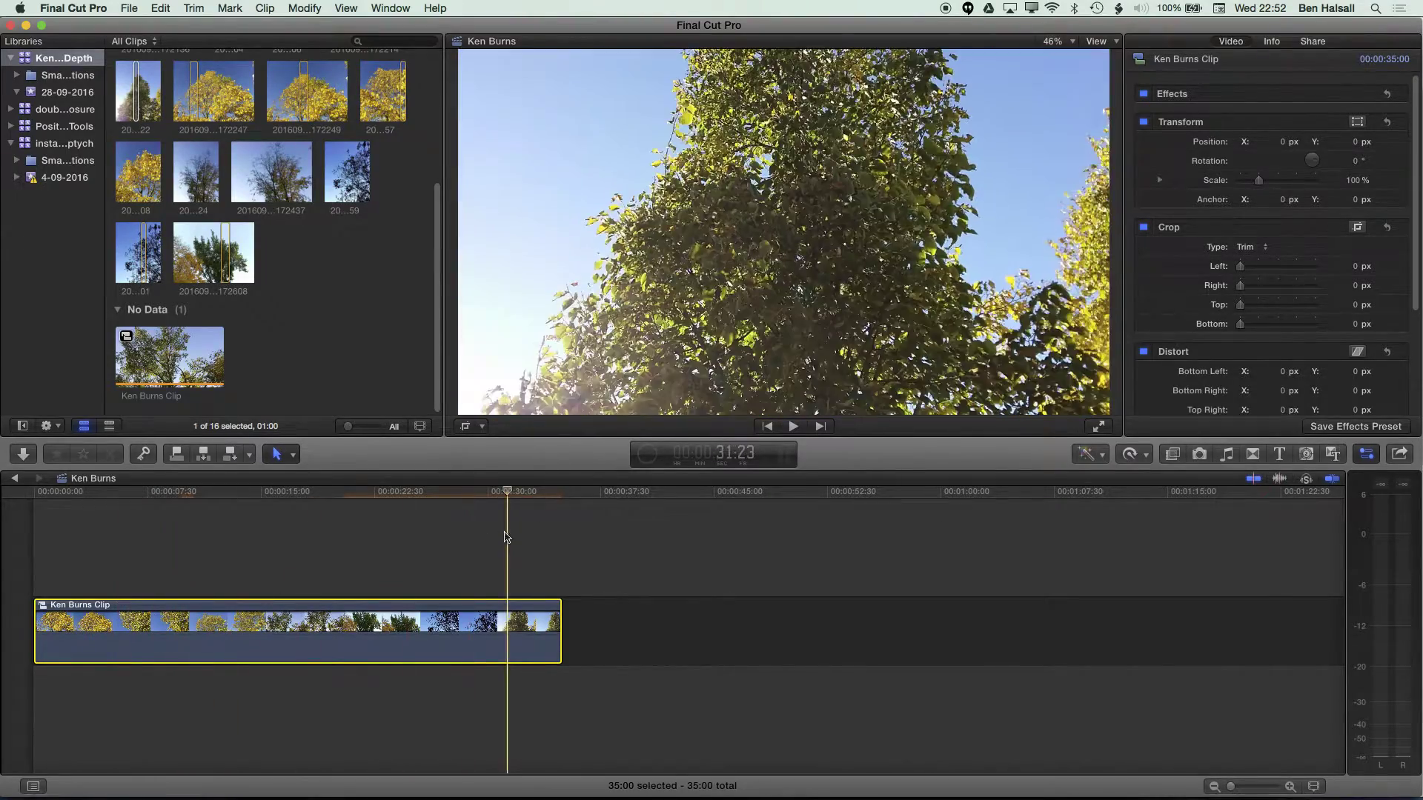
Step: Retime the Ken Burns Clip compound clip to 4x fast speed
left_click(1145, 456)
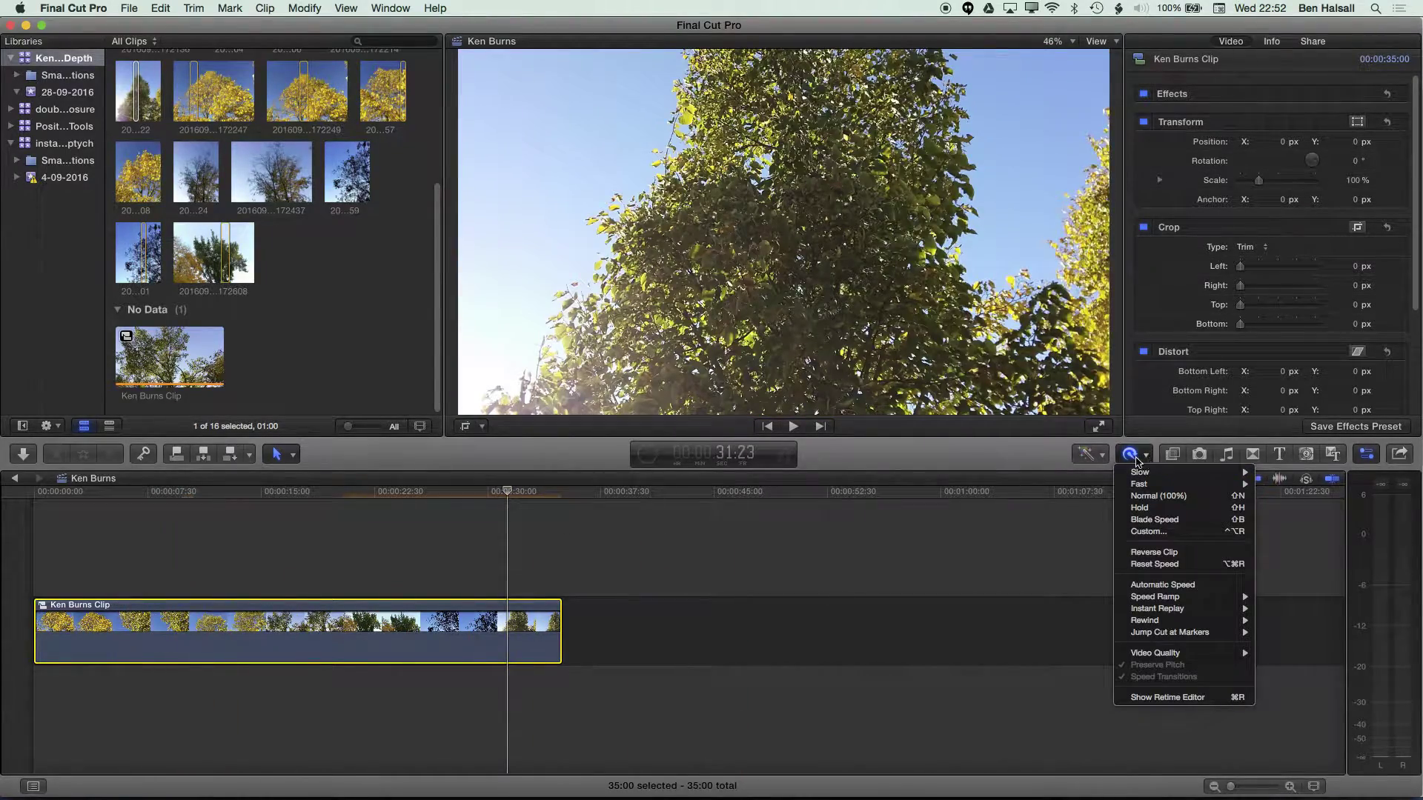
mouse_move(1154, 489)
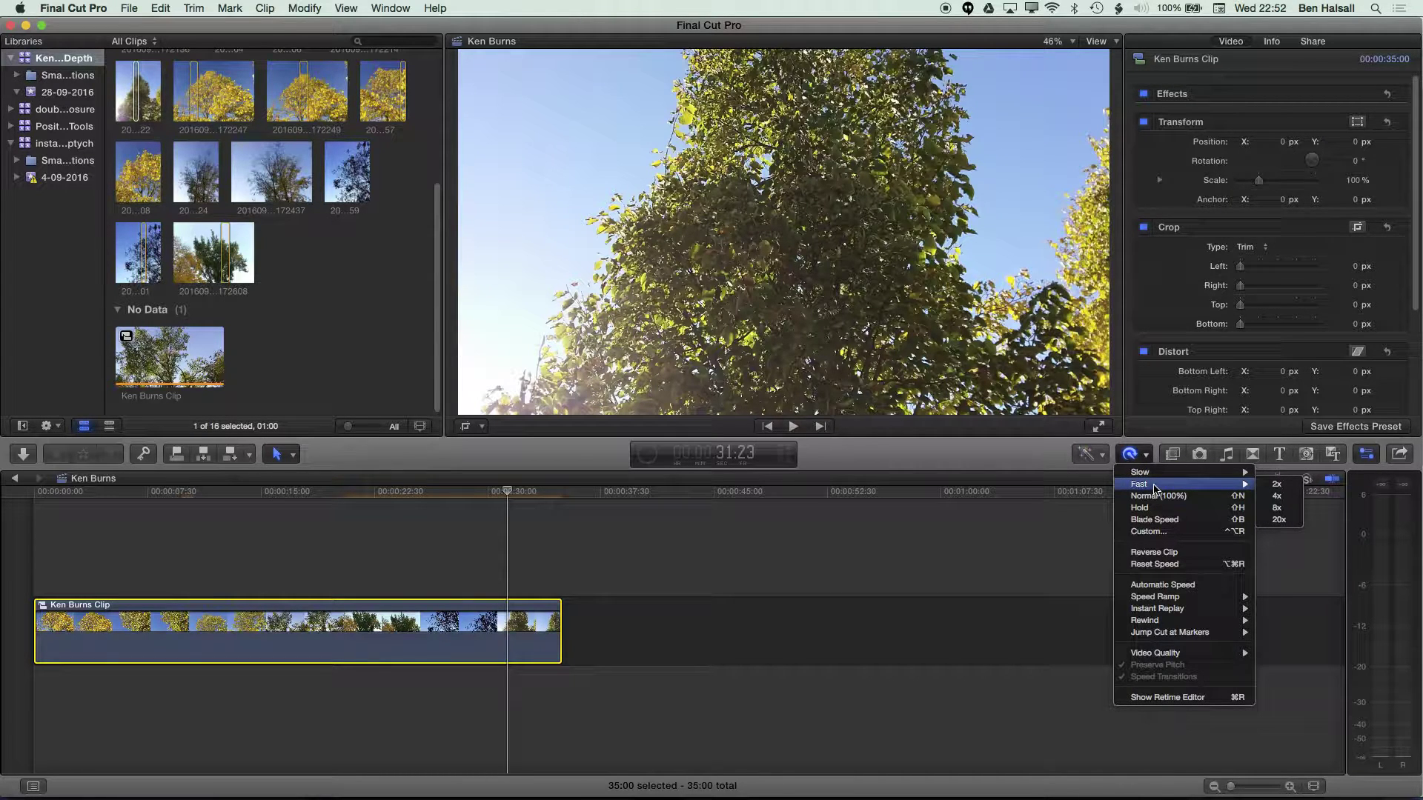
left_click(1276, 495)
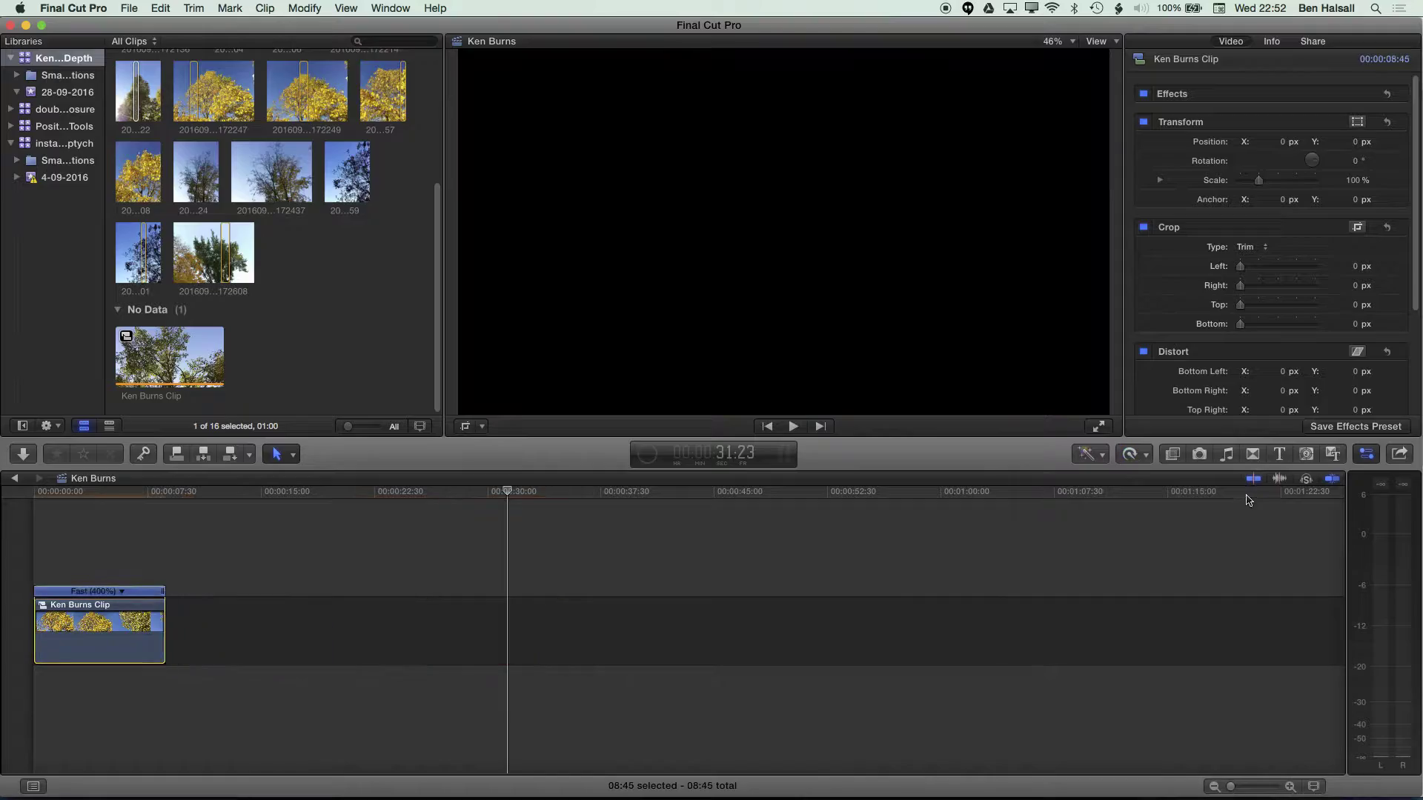
Step: Play the sped-up compound clip from near its start to review the faster pacing
left_click(51, 492)
key("space")
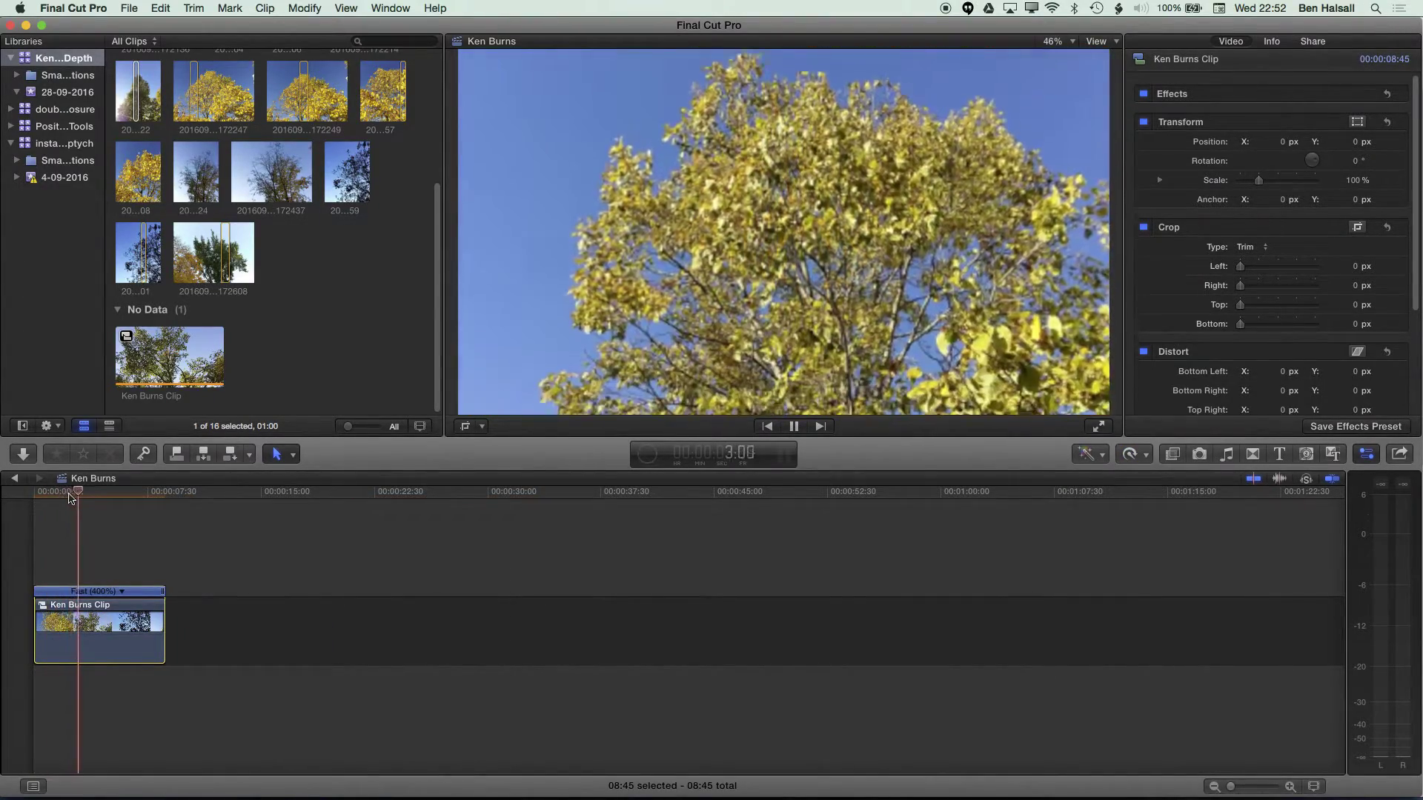
left_click(76, 495)
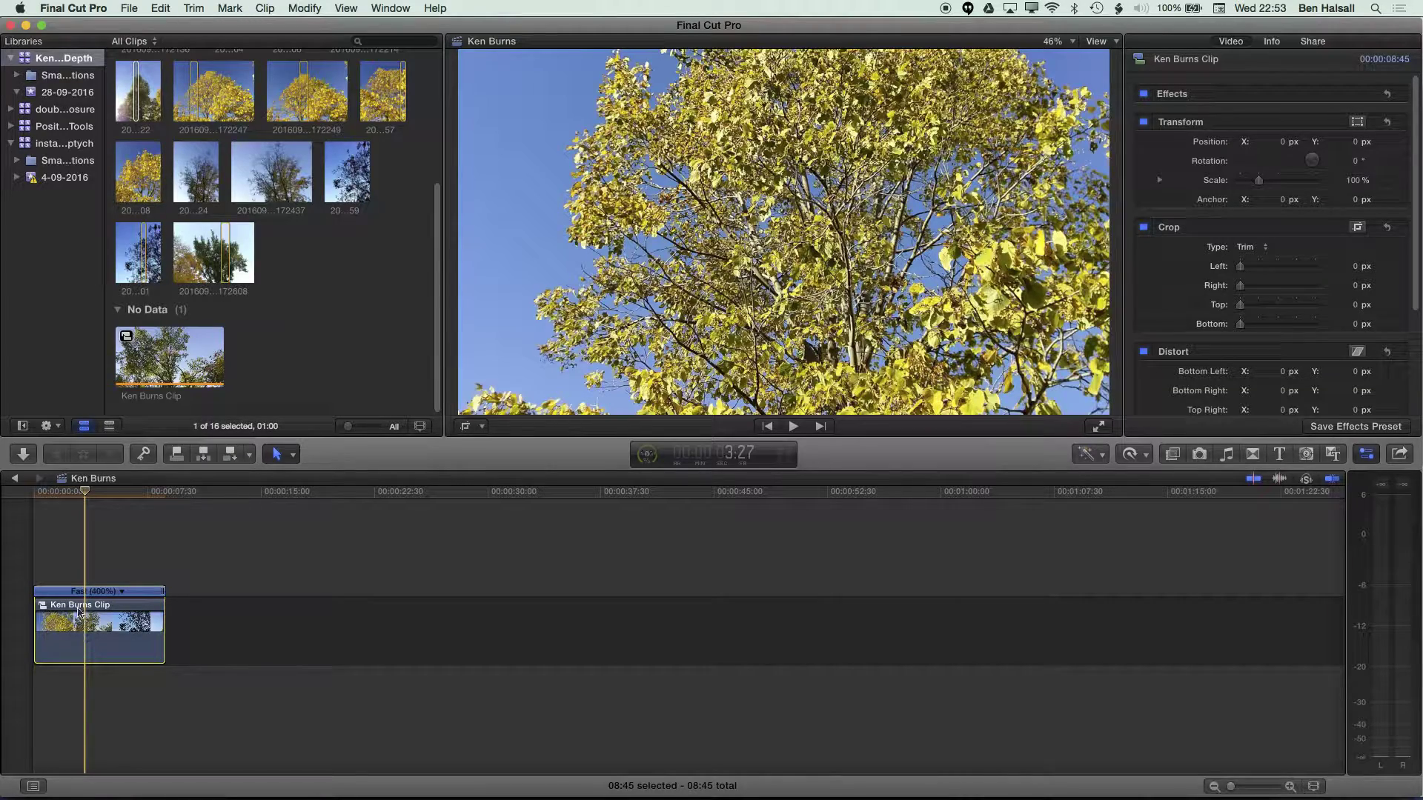
Step: Go back to the double-exposure project and paste the compound clip above the main storyline at 9:05:31, accepting the copy between libraries
left_click(15, 478)
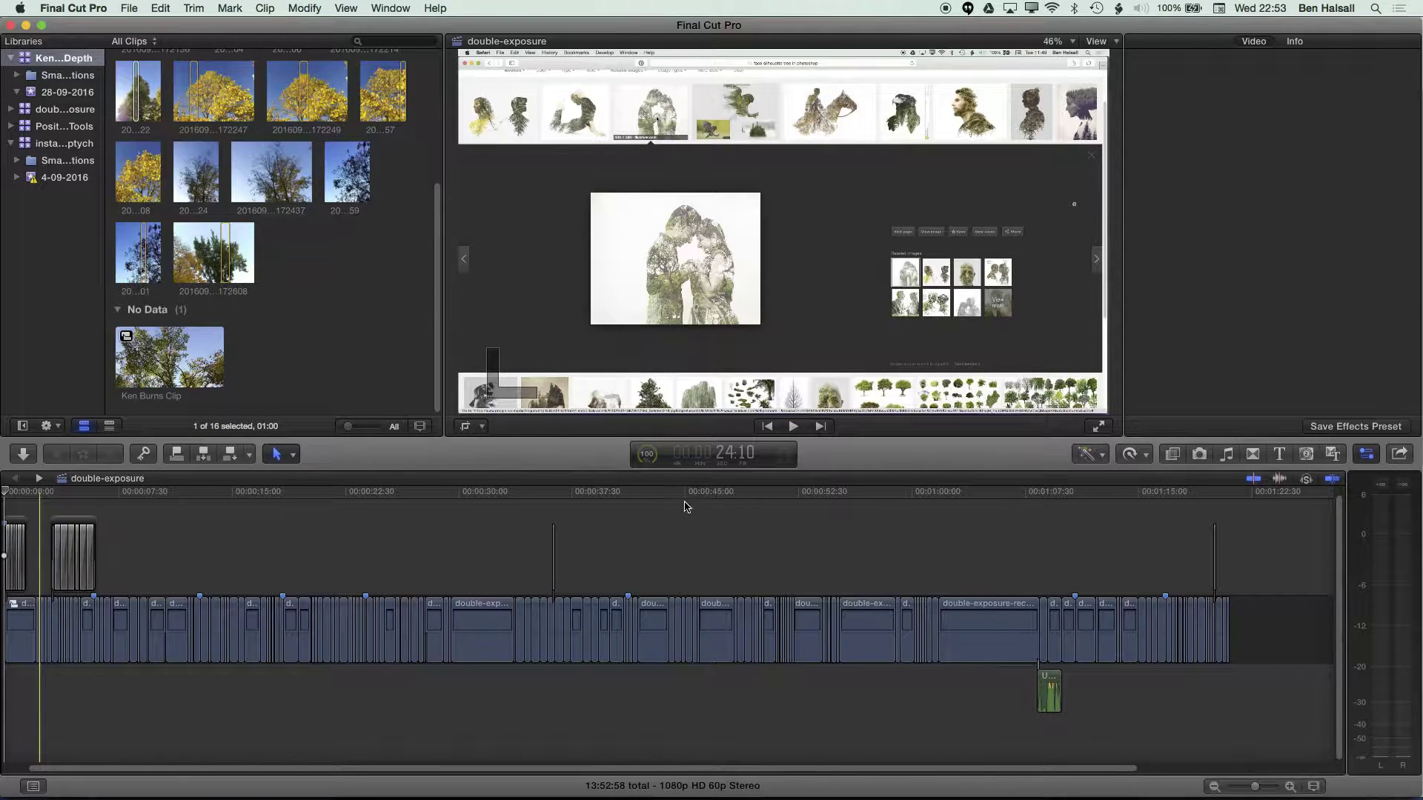
left_click(606, 494)
left_click_drag(621, 498, 806, 526)
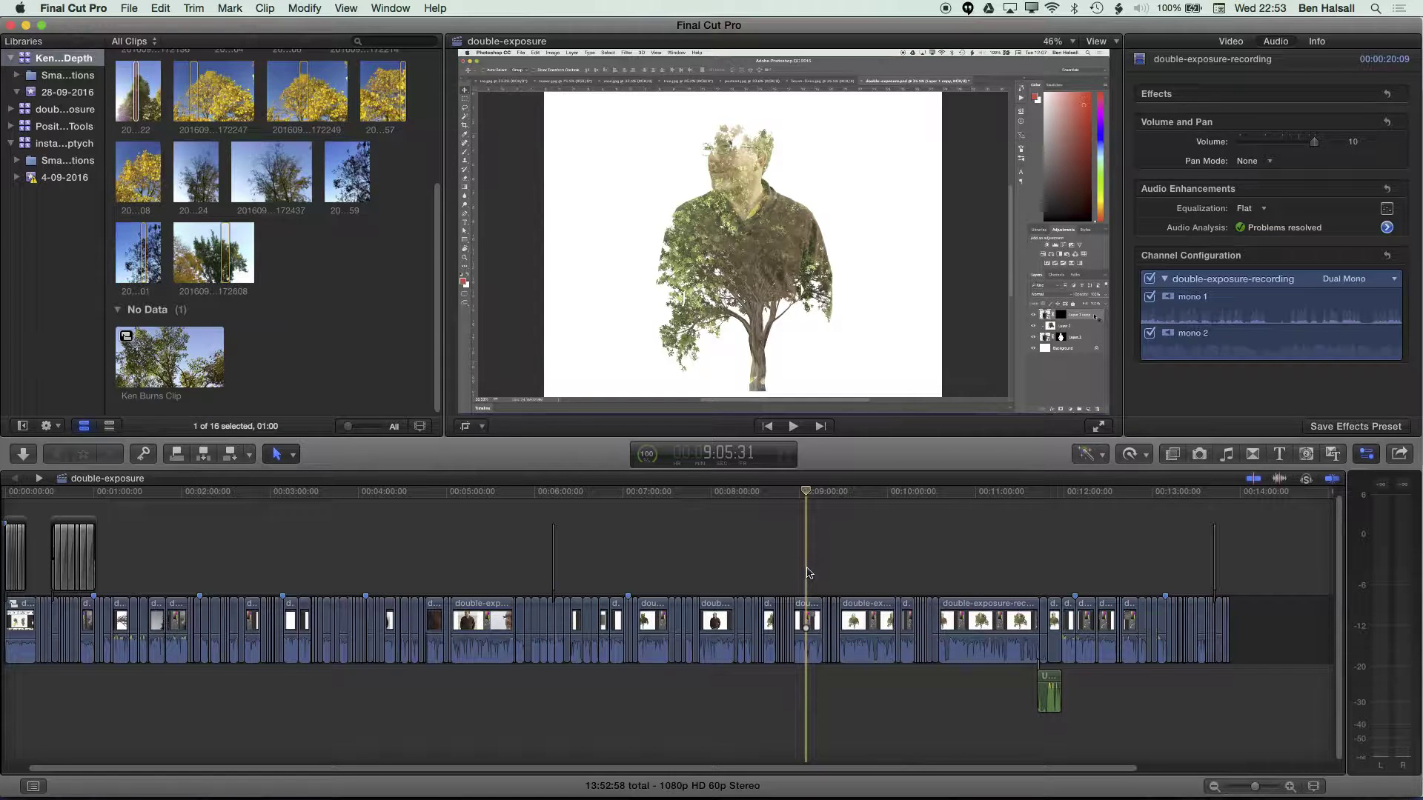
key("super+v")
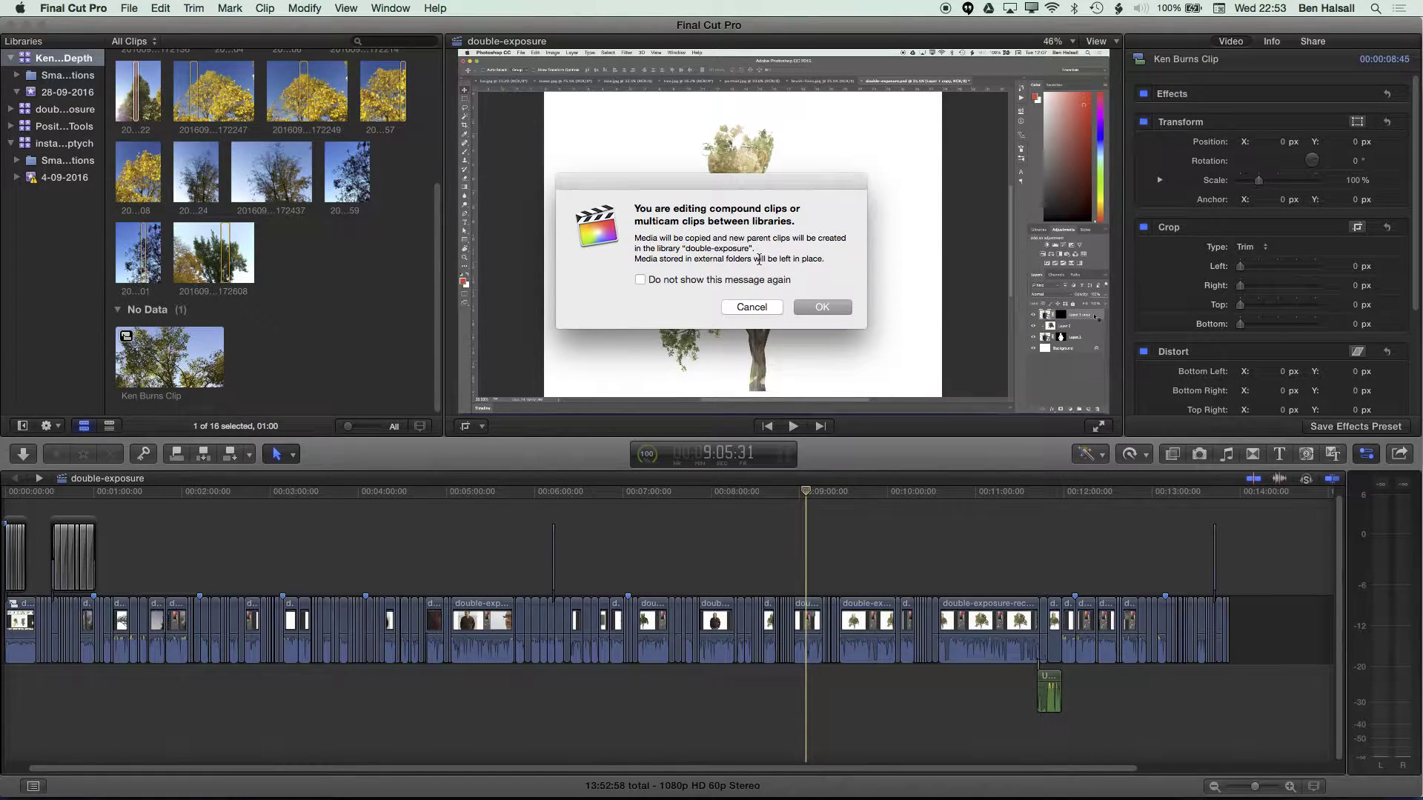
left_click(820, 307)
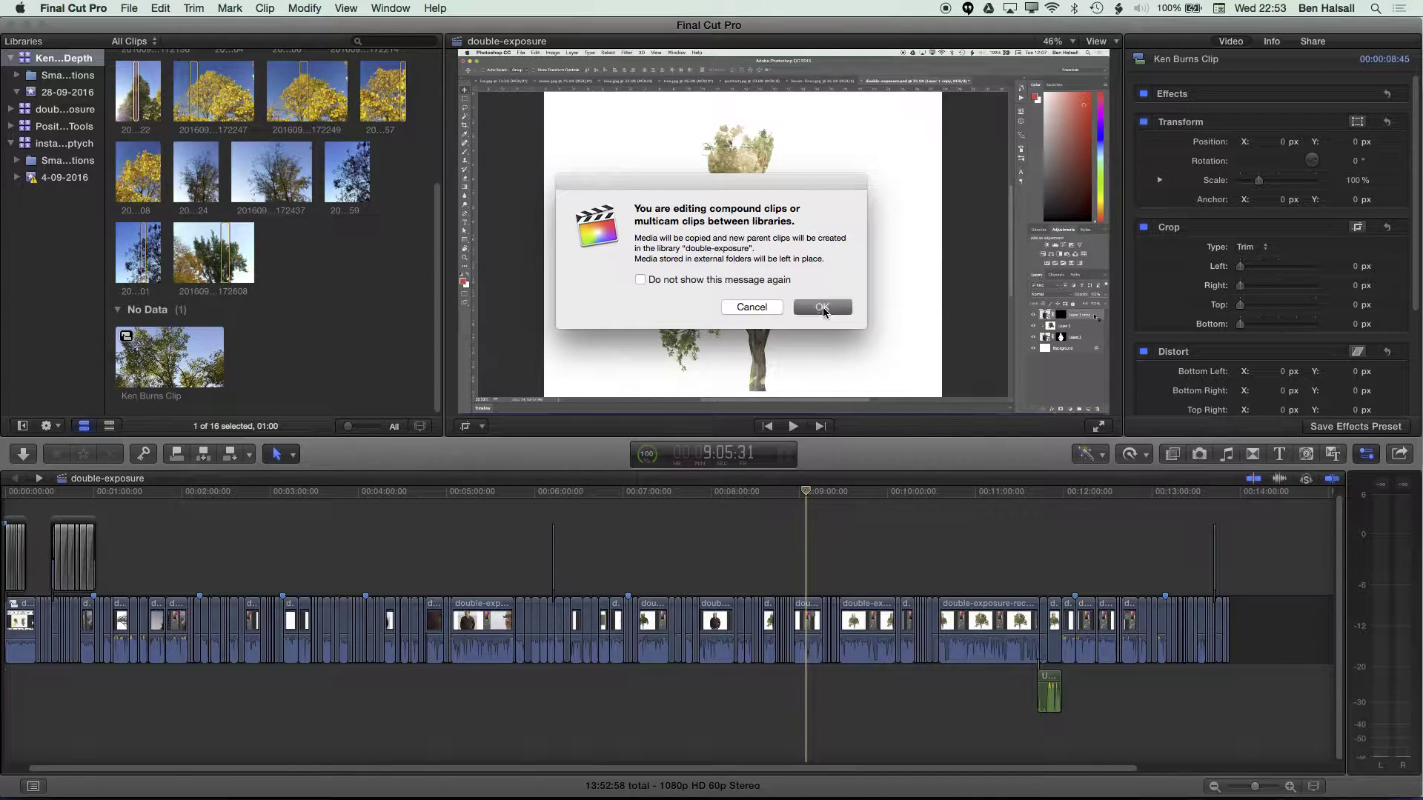
left_click(807, 493)
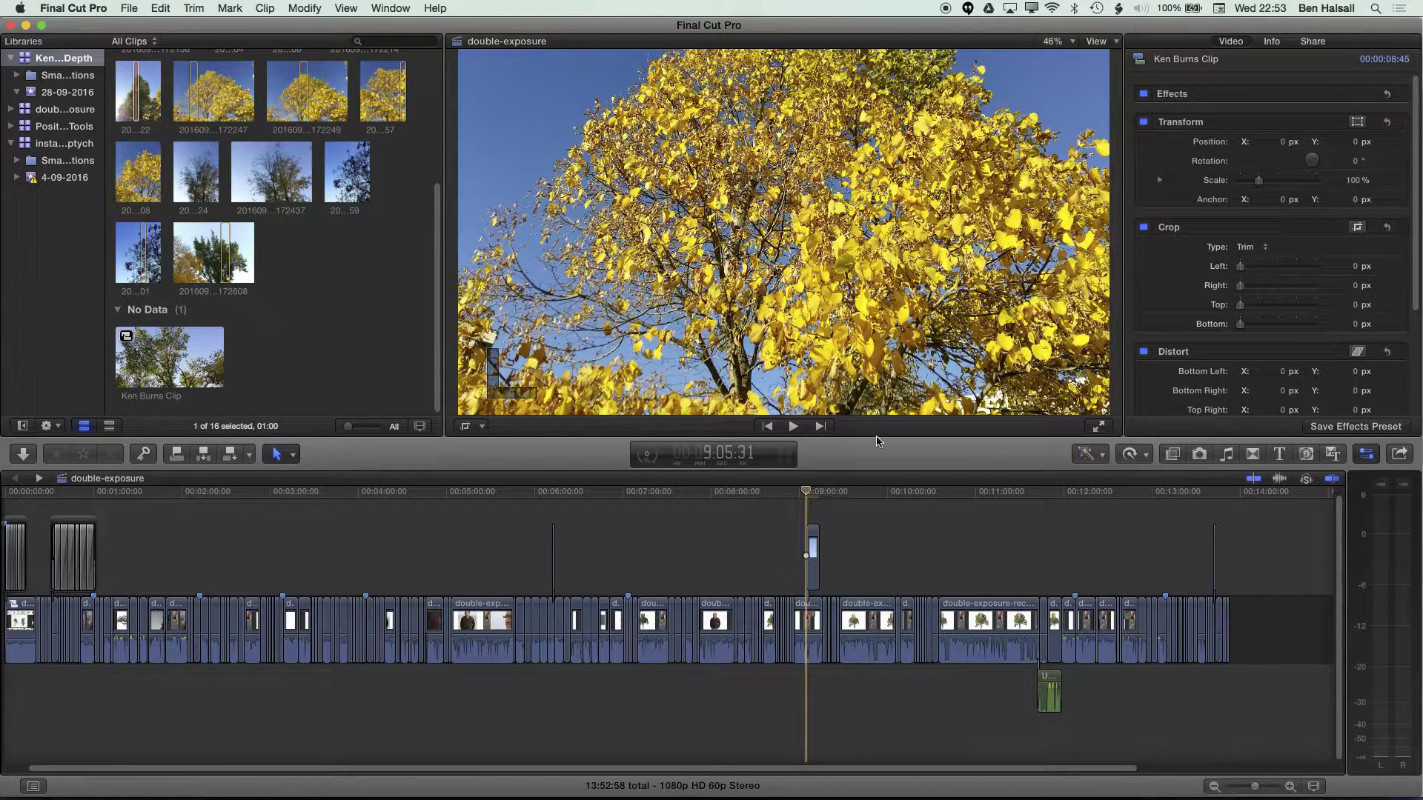
Step: Try to extend the end of the pasted Ken Burns Clip in the double-exposure timeline
key("super+equal")
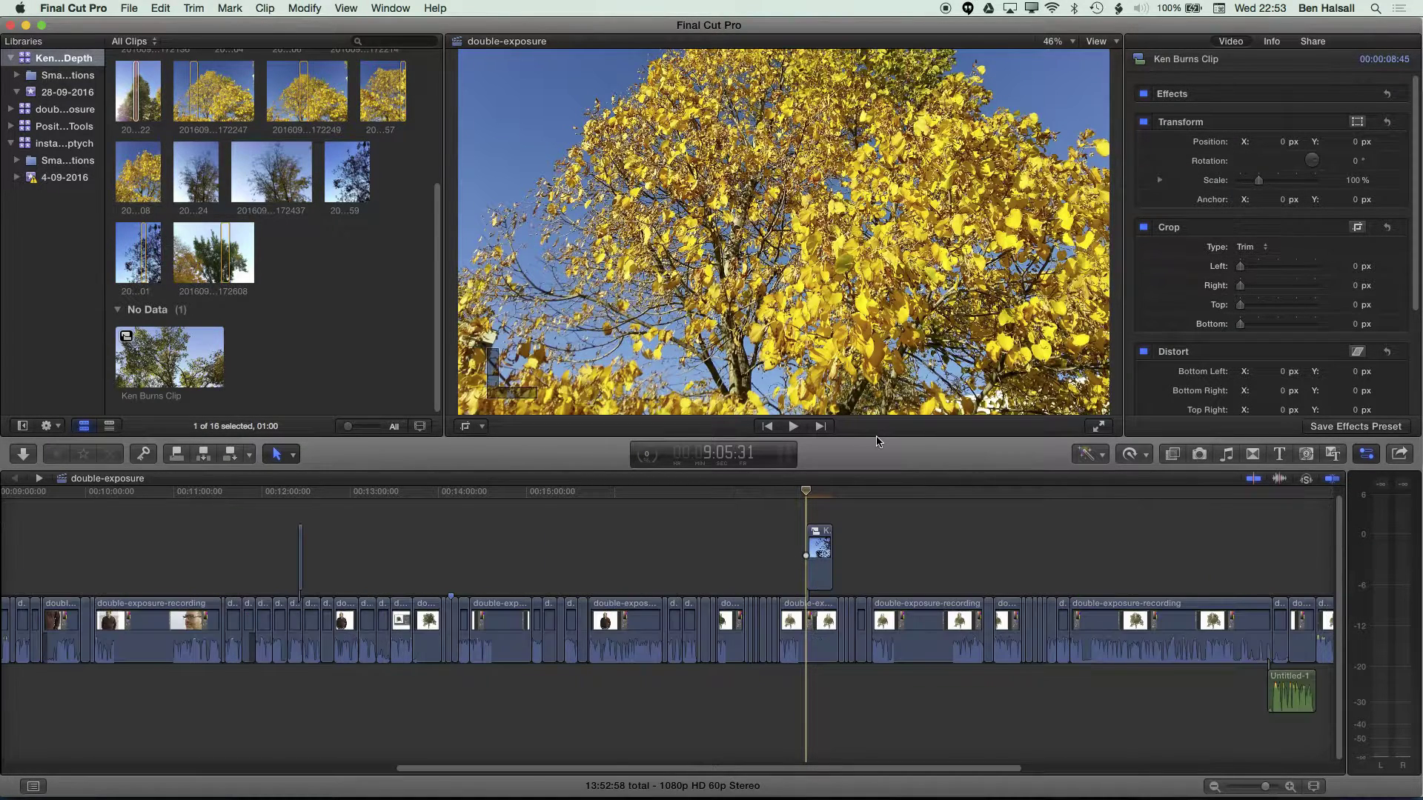
key("super+equal")
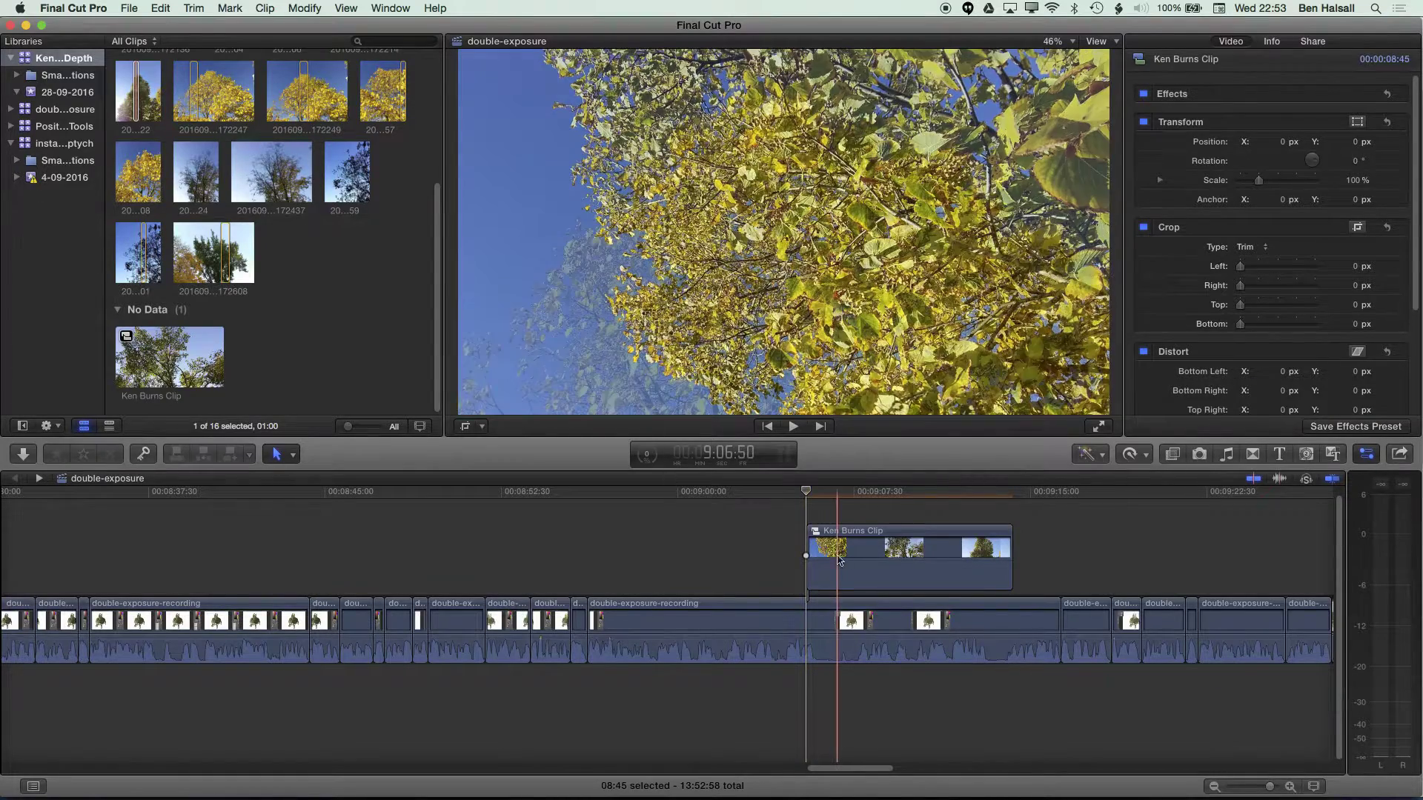
left_click(1005, 543)
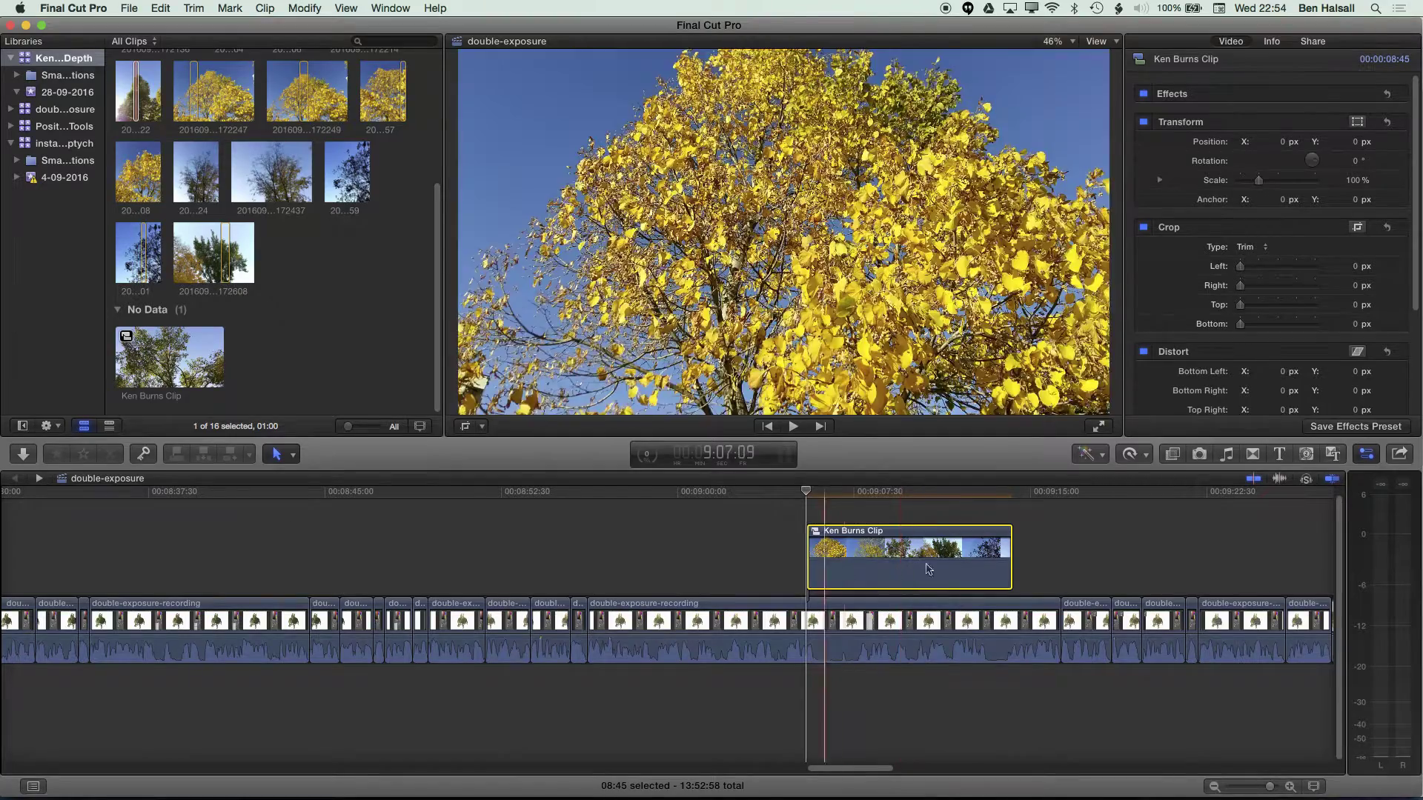
mouse_move(1009, 561)
left_mouse_down()
mouse_move(905, 558)
mouse_move(1037, 559)
left_mouse_up()
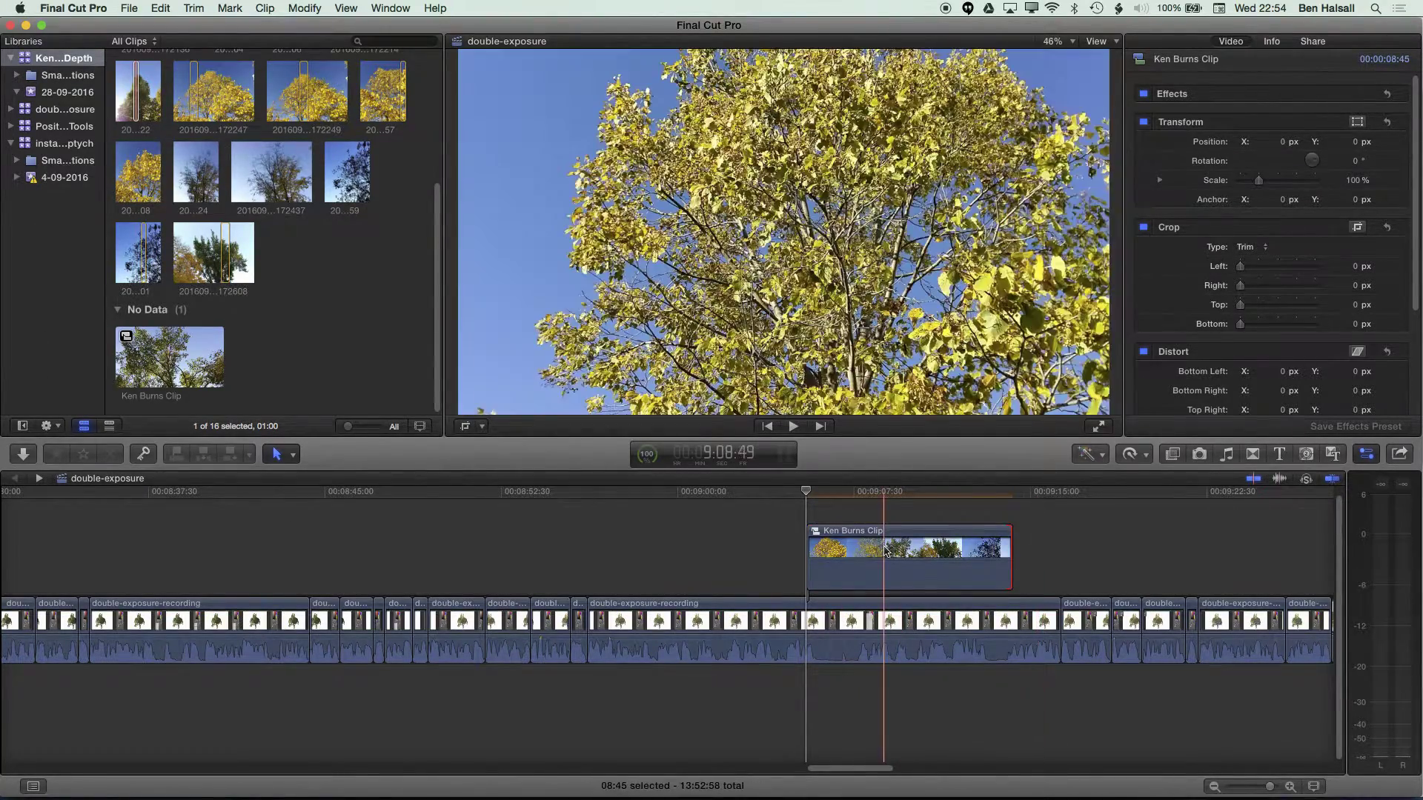
Step: Open the pasted Ken Burns Clip to inspect its individual photos and transitions, and return to the double-exposure timeline with the playhead over the clip
left_click(885, 557)
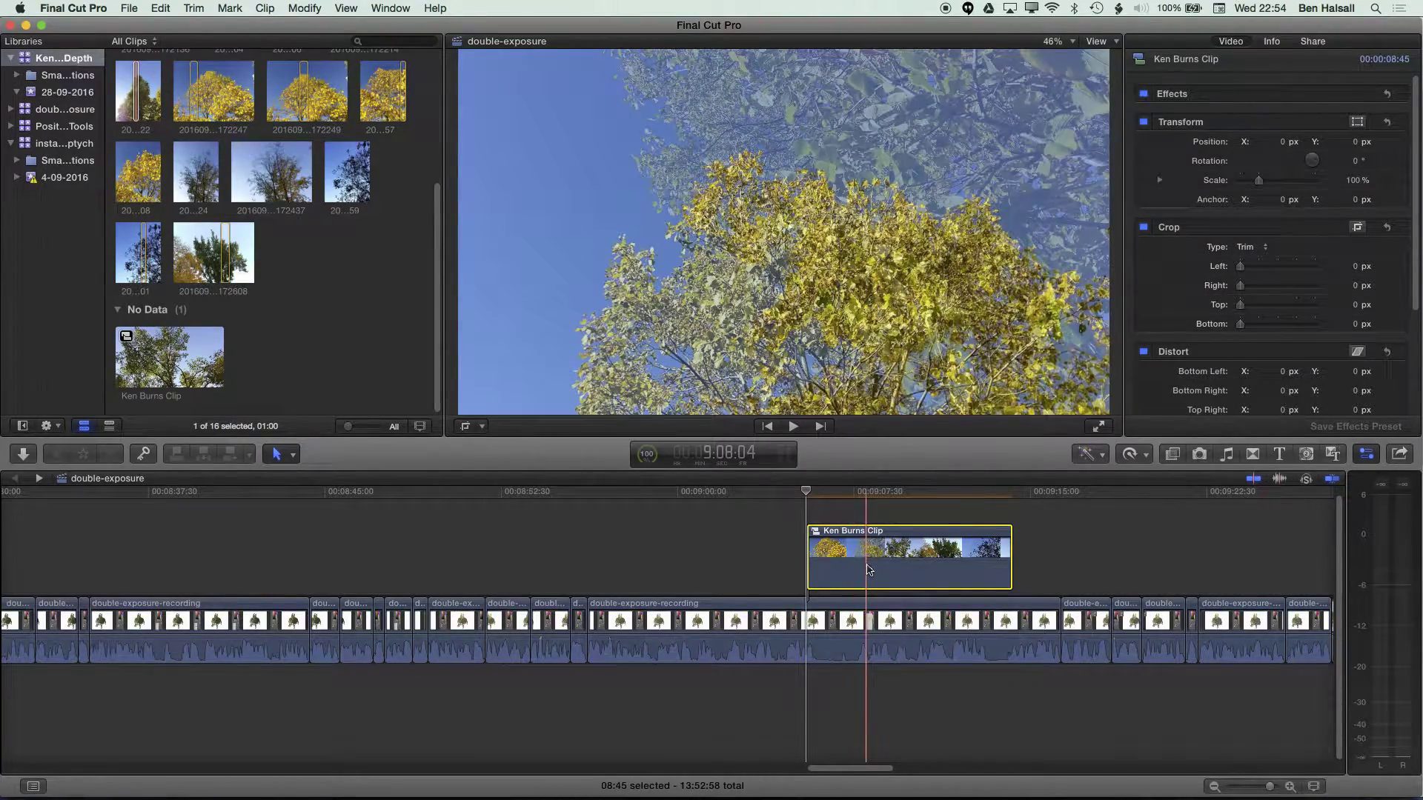
left_click(870, 568)
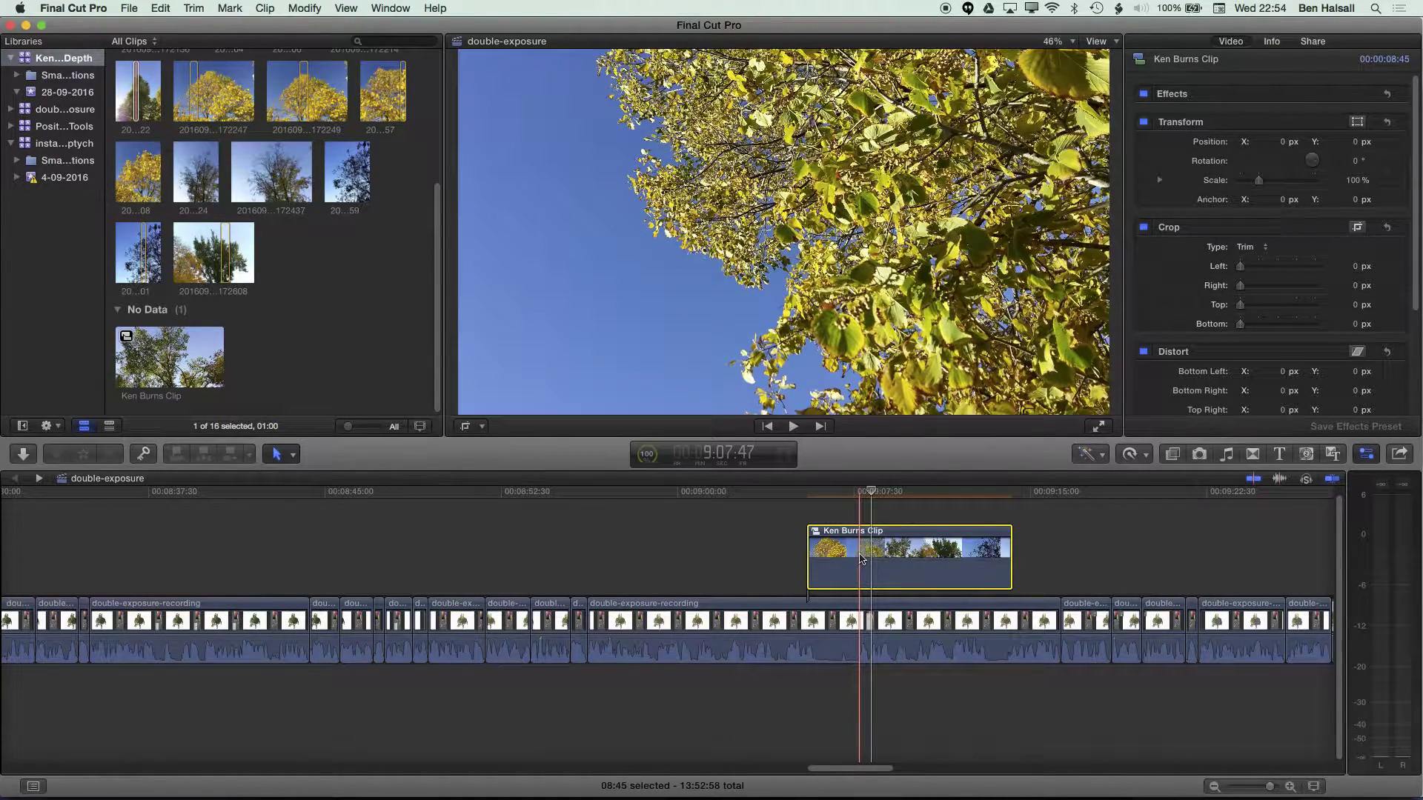
double_click(860, 558)
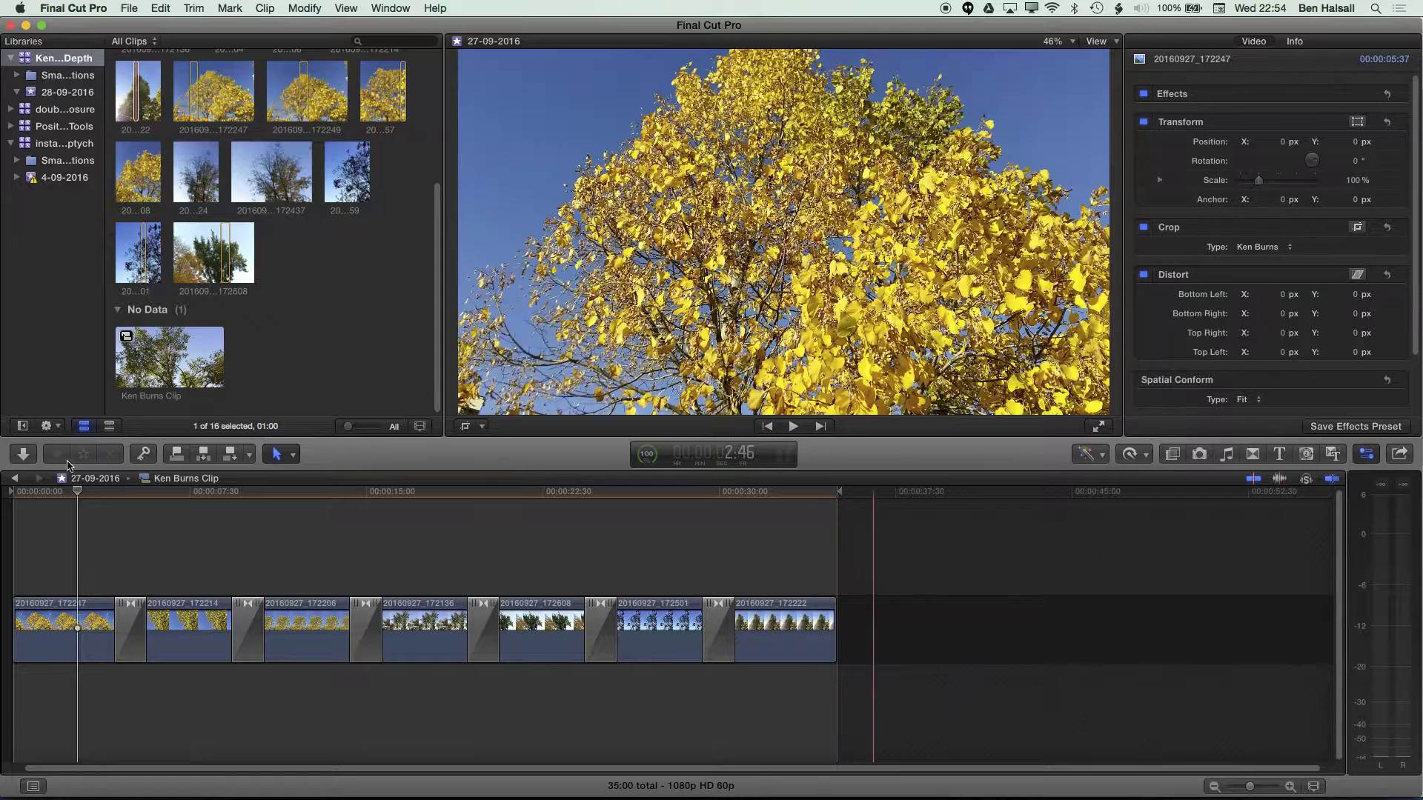
left_click(15, 478)
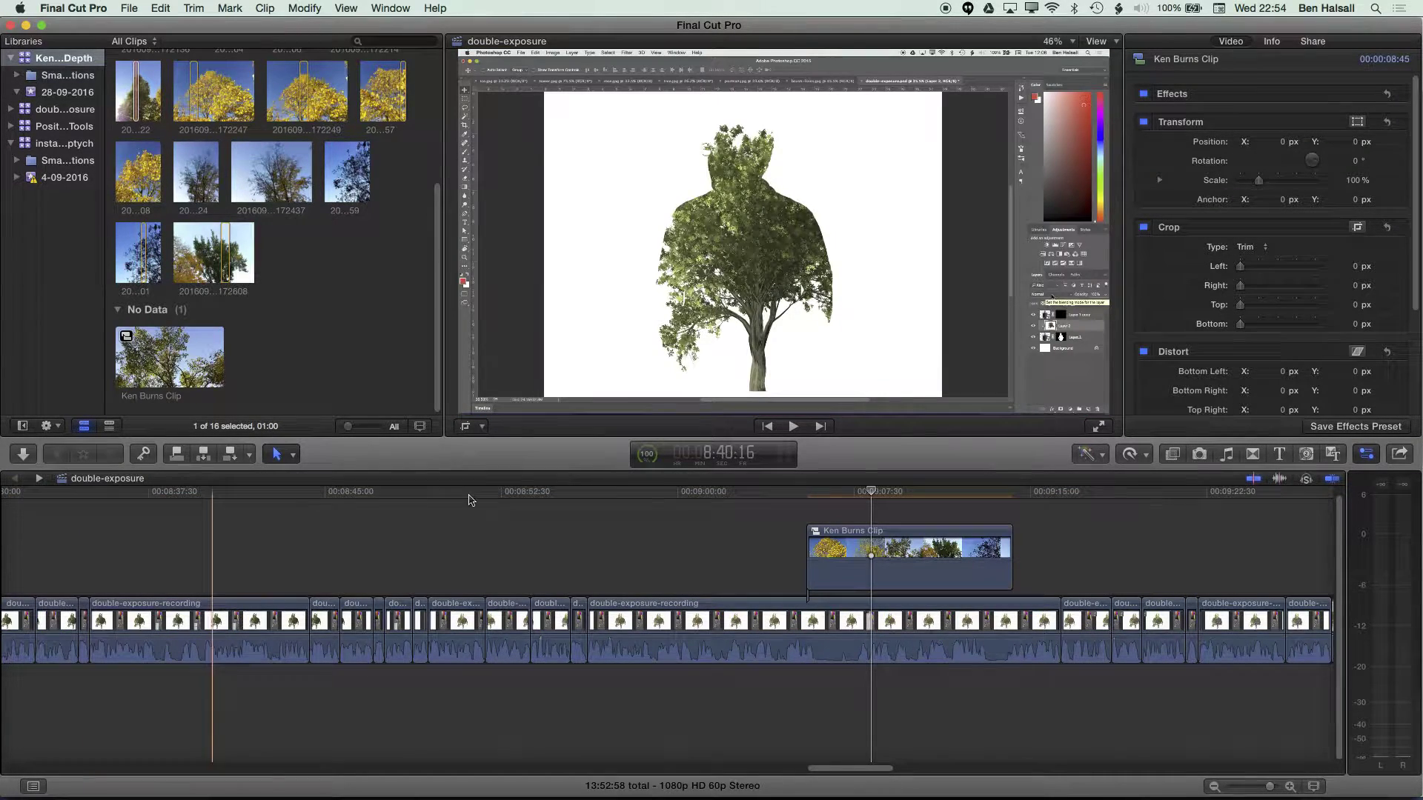
left_click(839, 495)
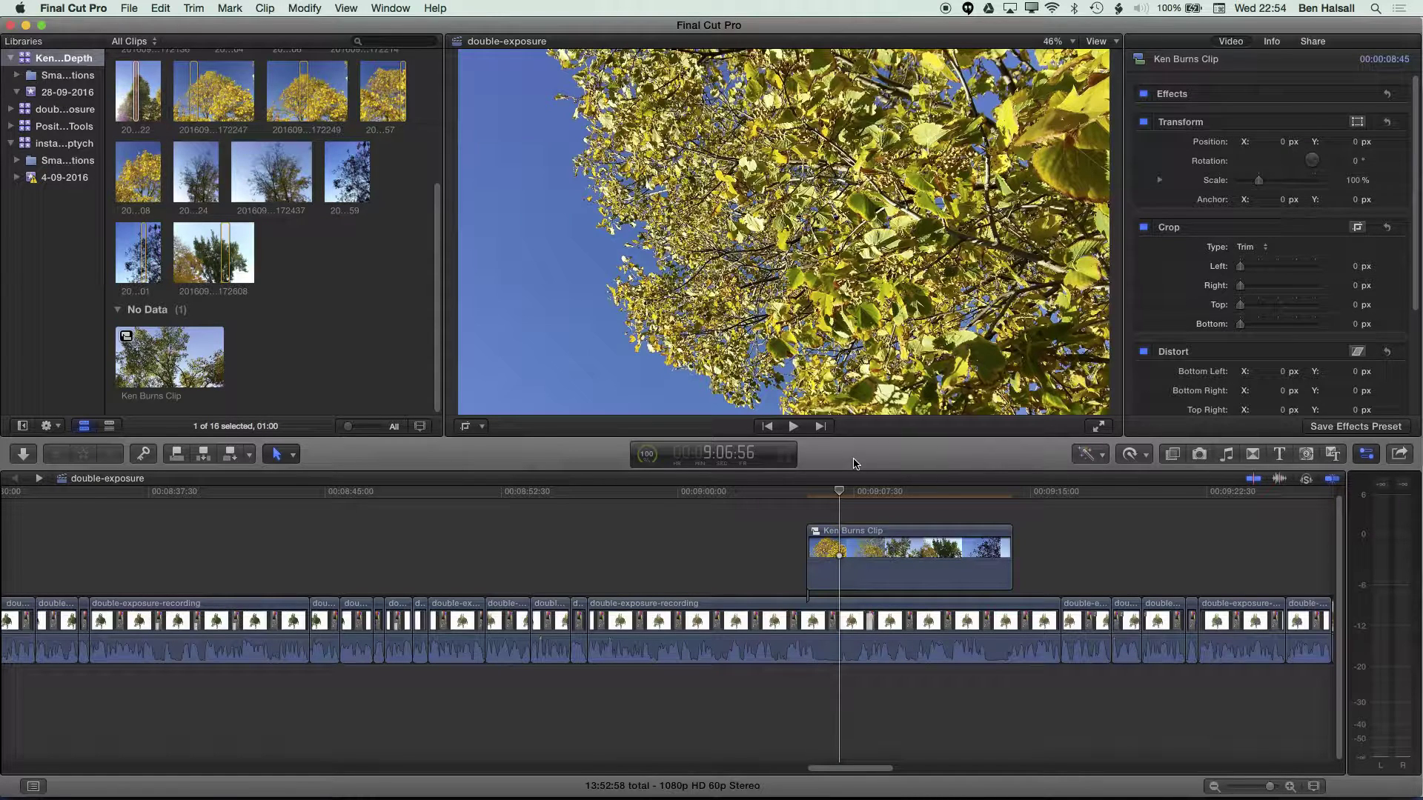